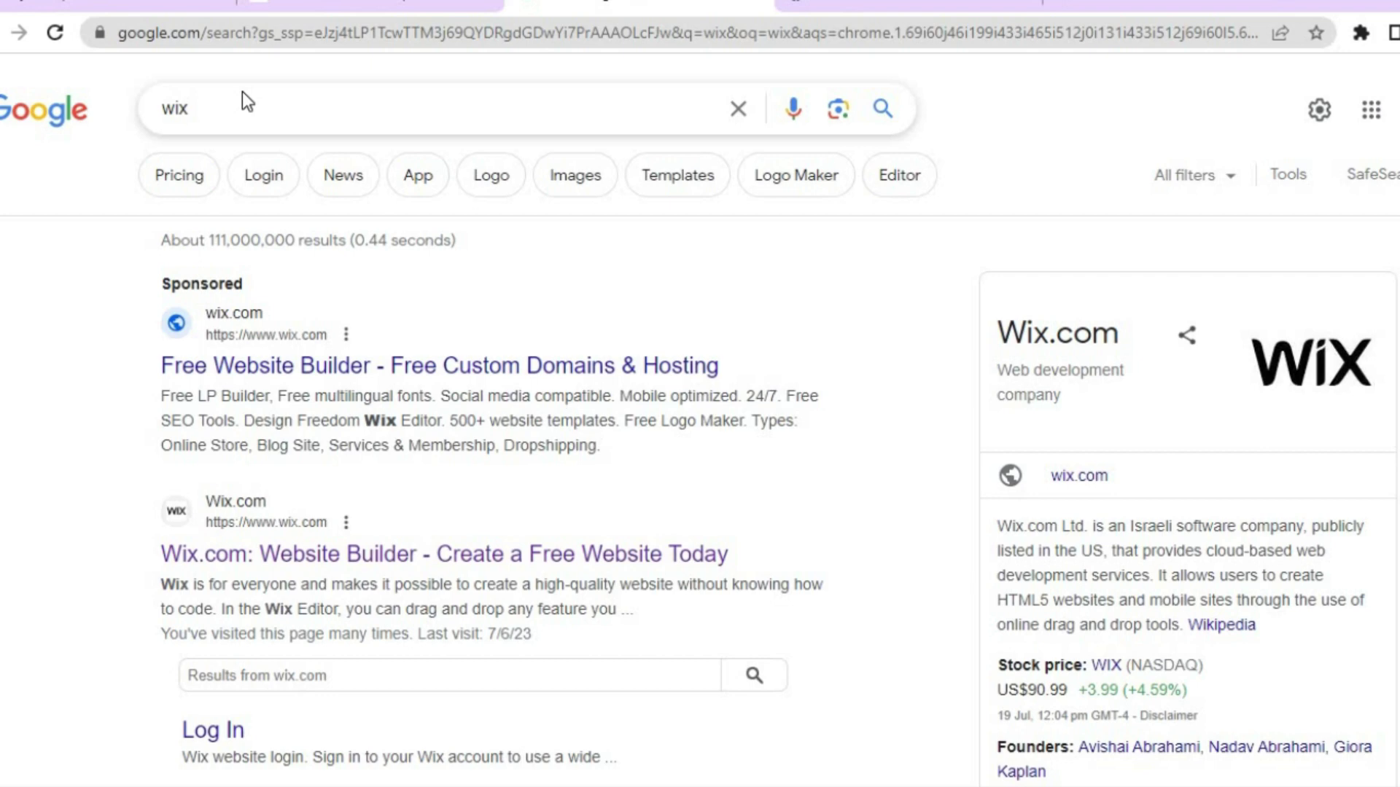
# Step: Set the kind of website being created to Book Launch and continue
pyautogui.click(311, 6)
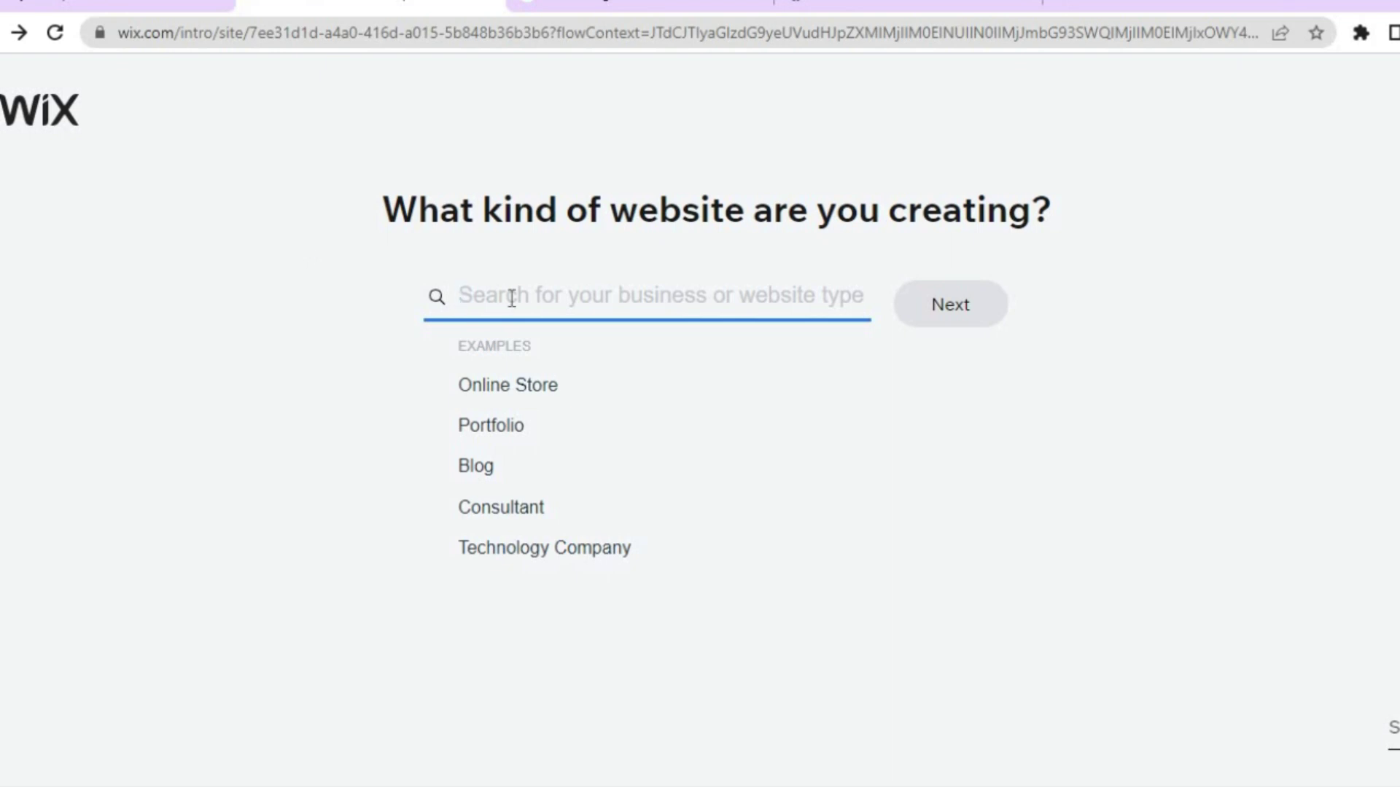
pyautogui.write('b')
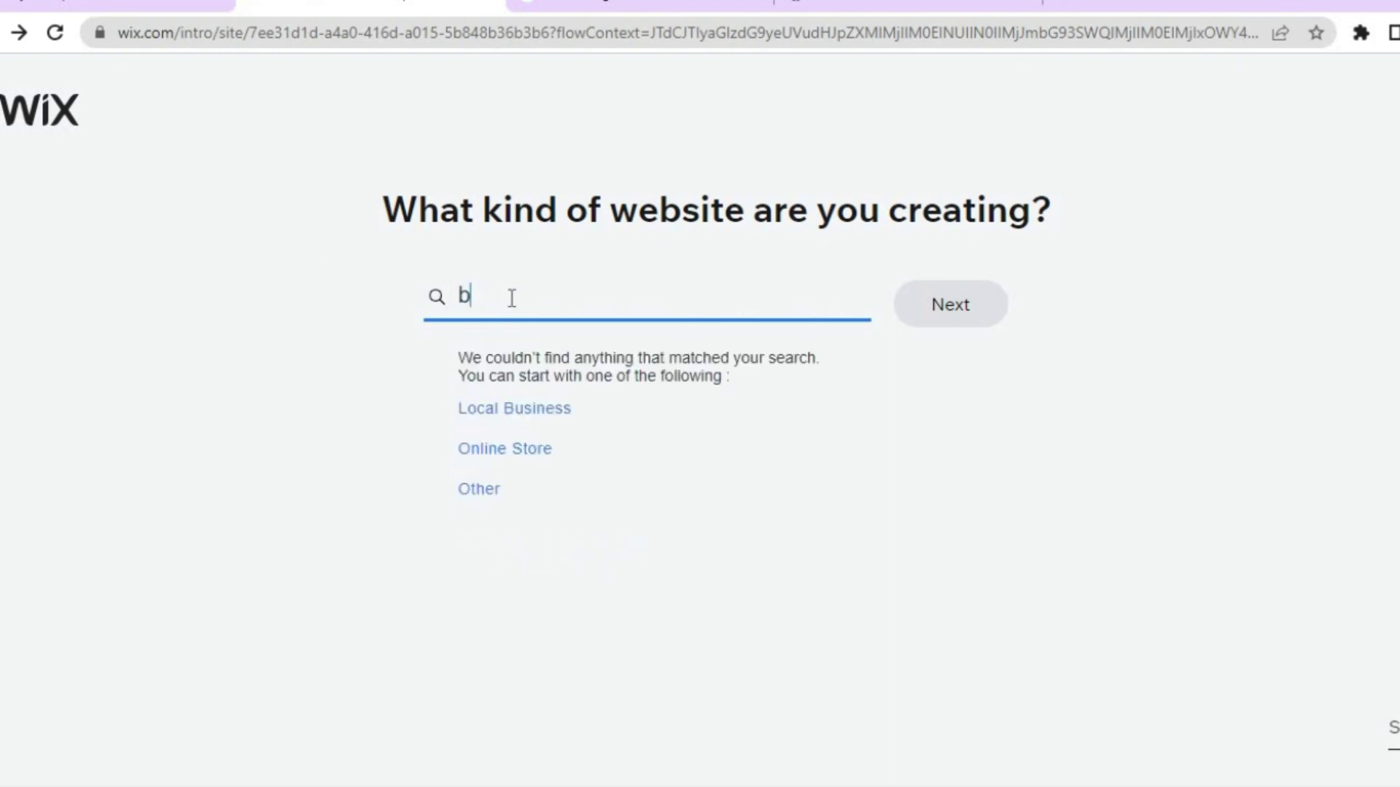
pyautogui.write('ook')
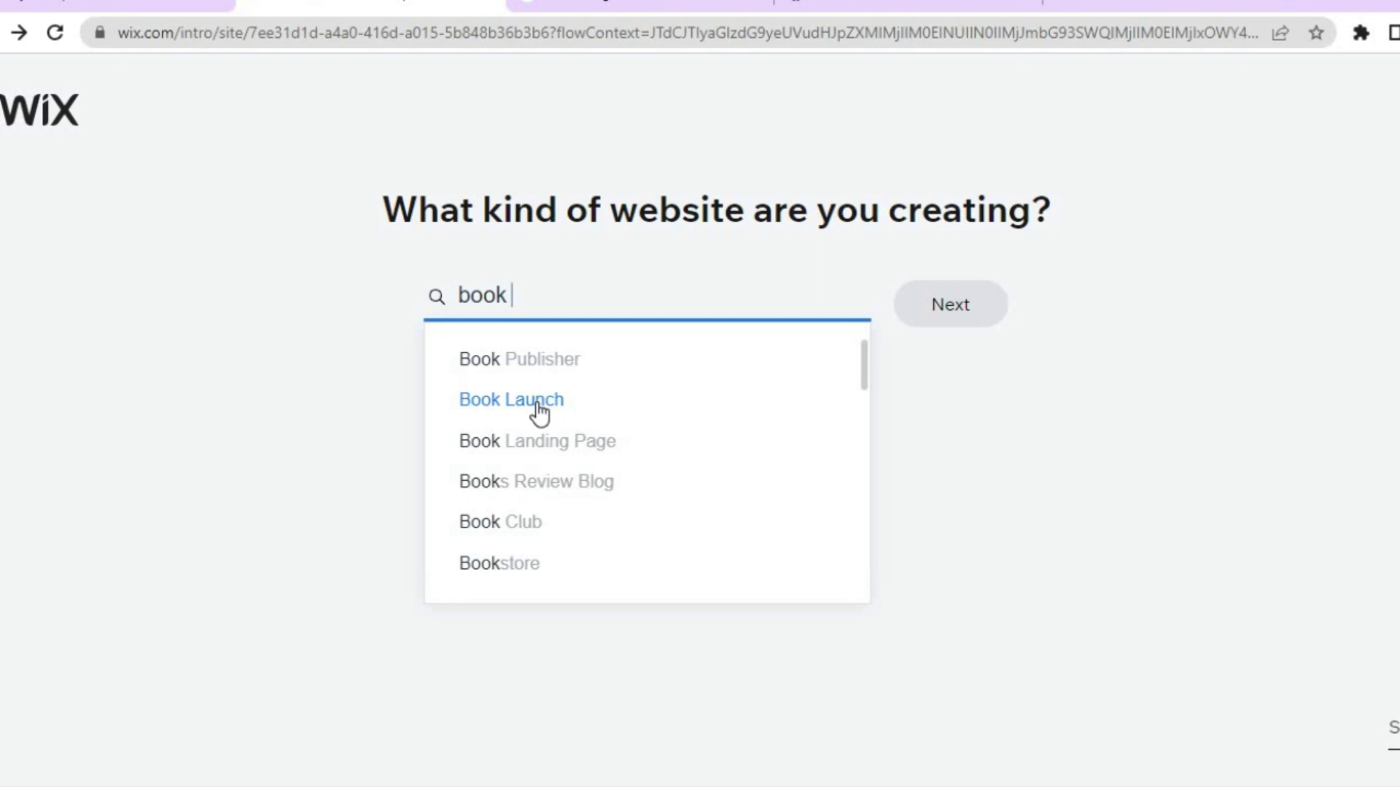
pyautogui.click(539, 409)
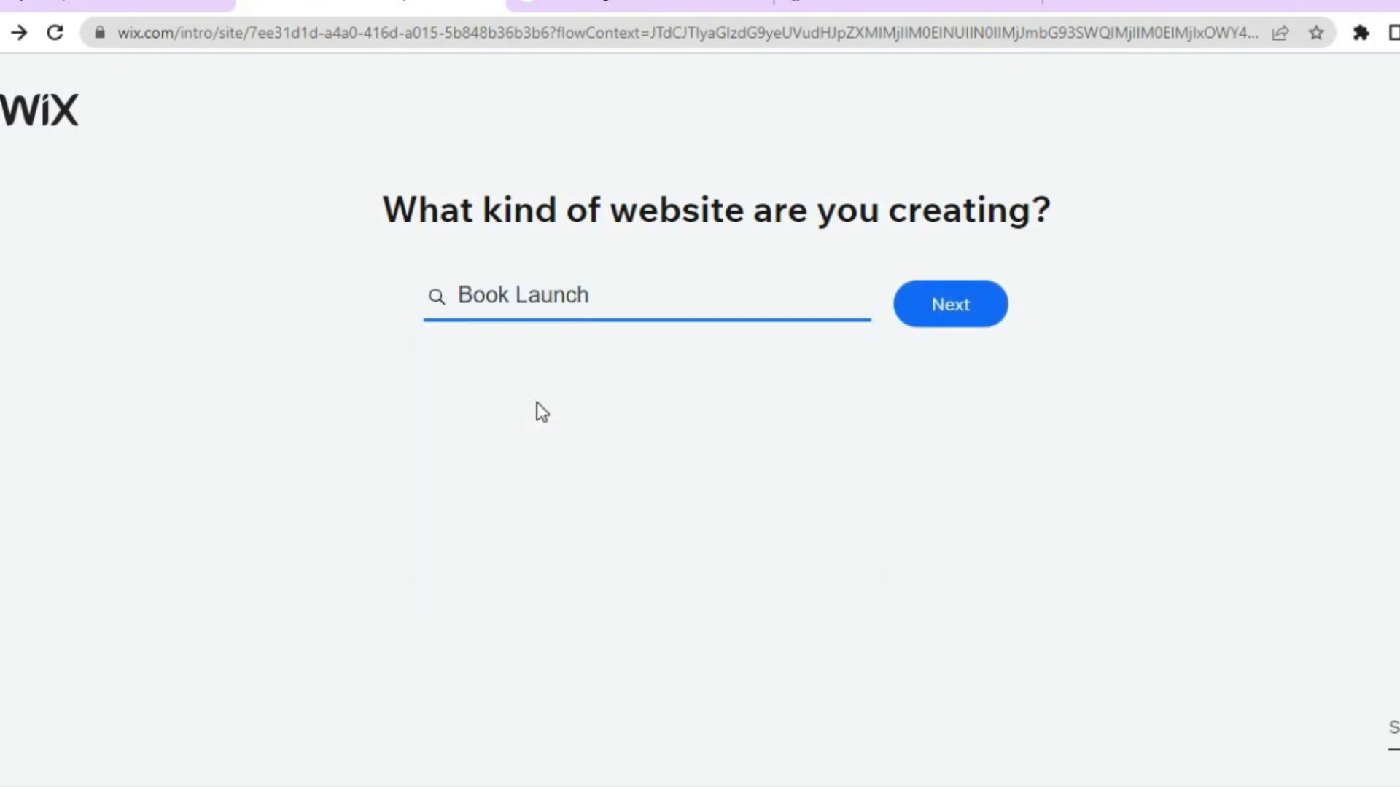
pyautogui.click(964, 308)
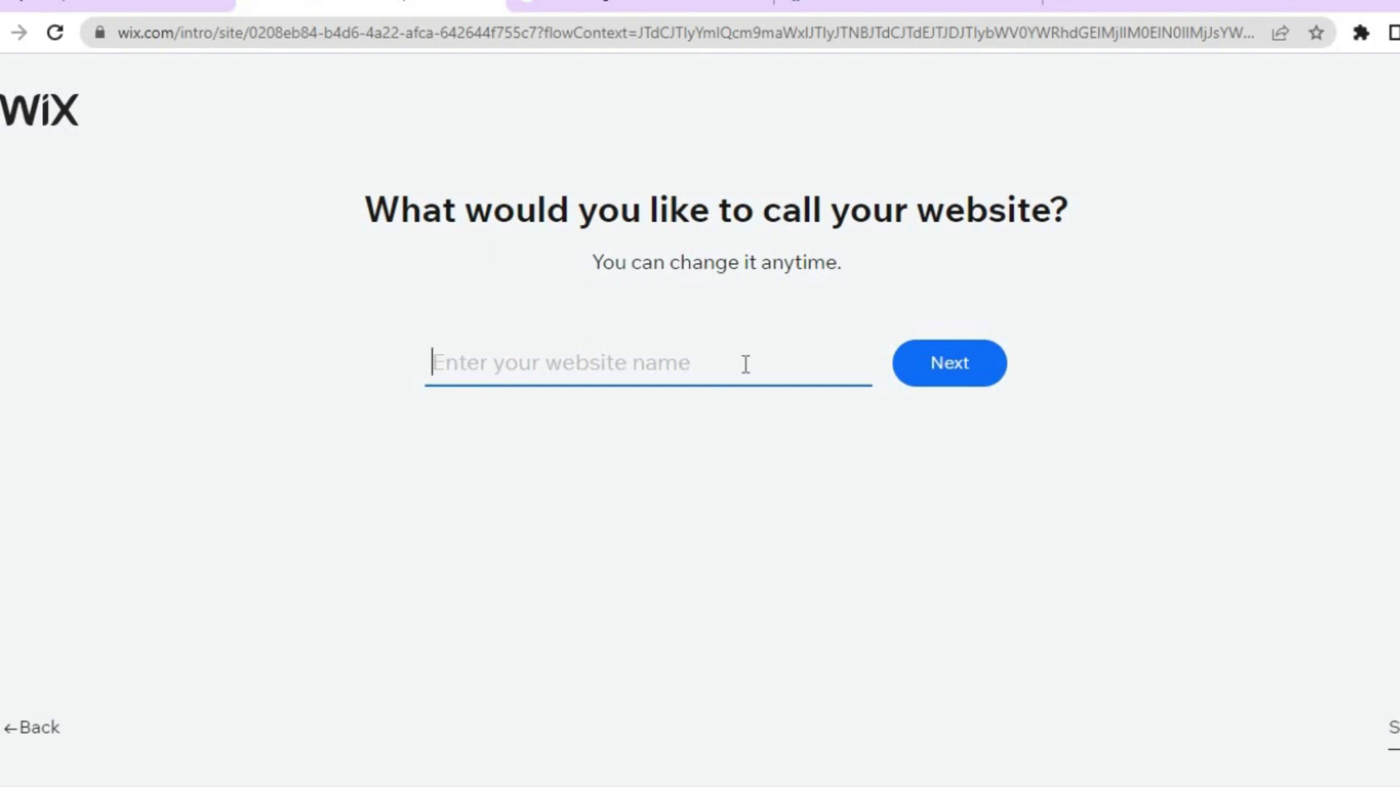
# Step: Name the website "simple books" and continue
pyautogui.write('sim')
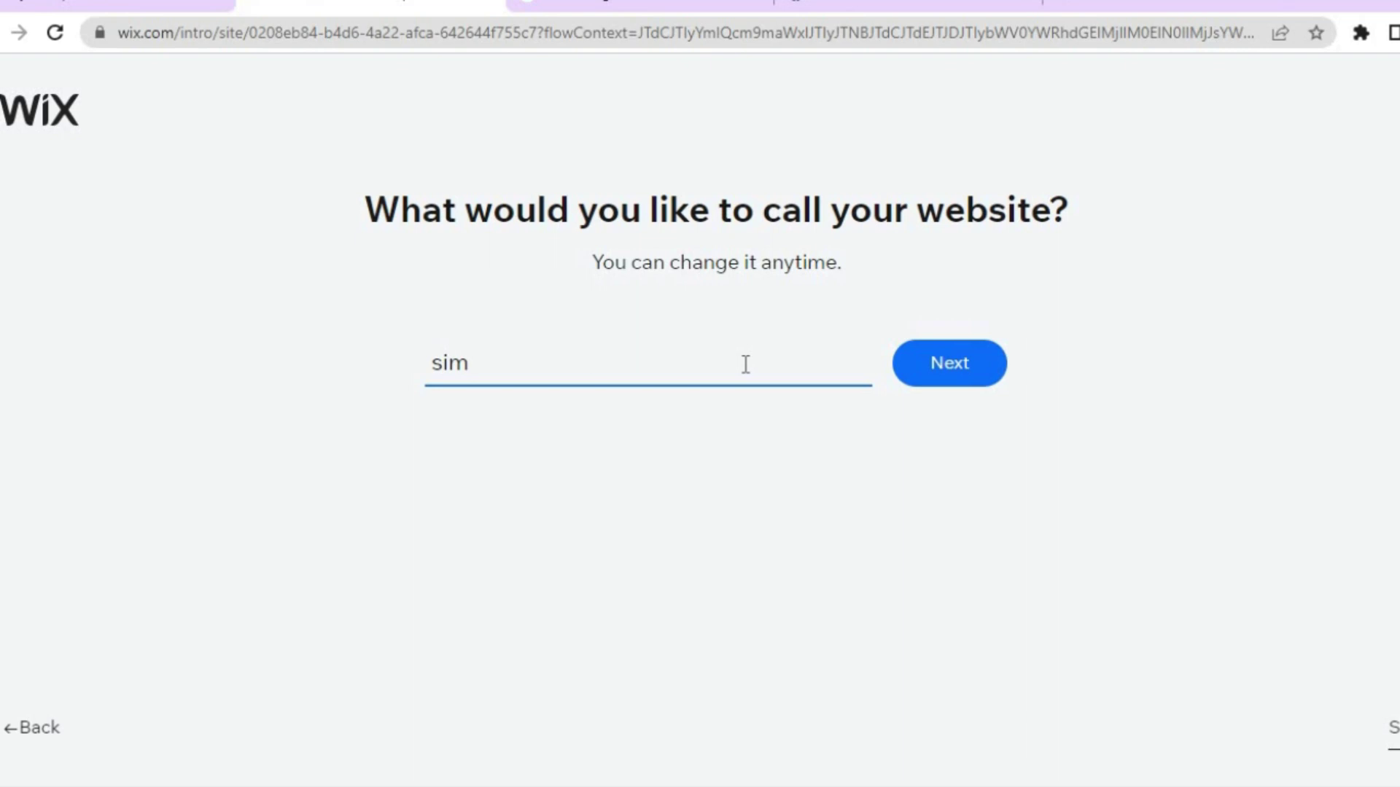
pyautogui.write('ple books')
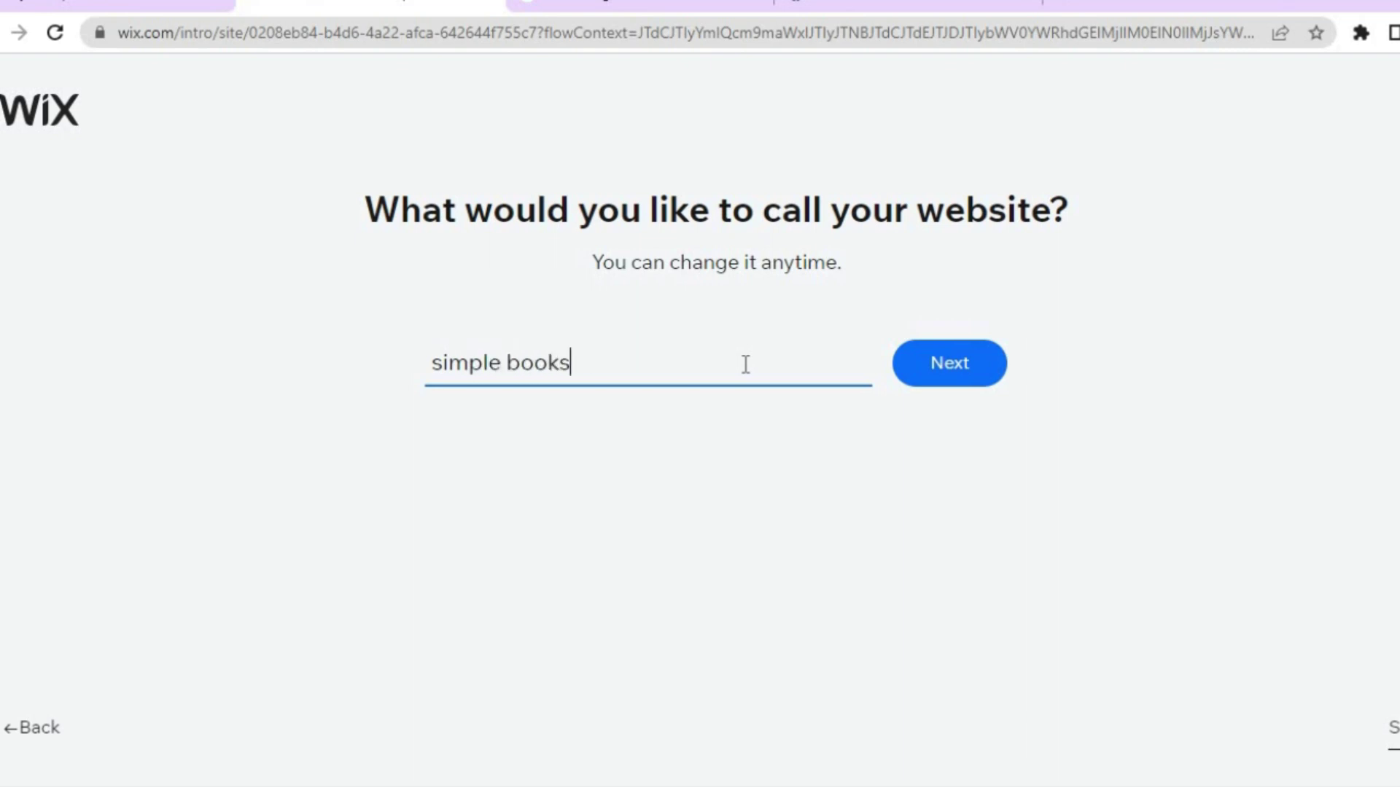
pyautogui.click(968, 361)
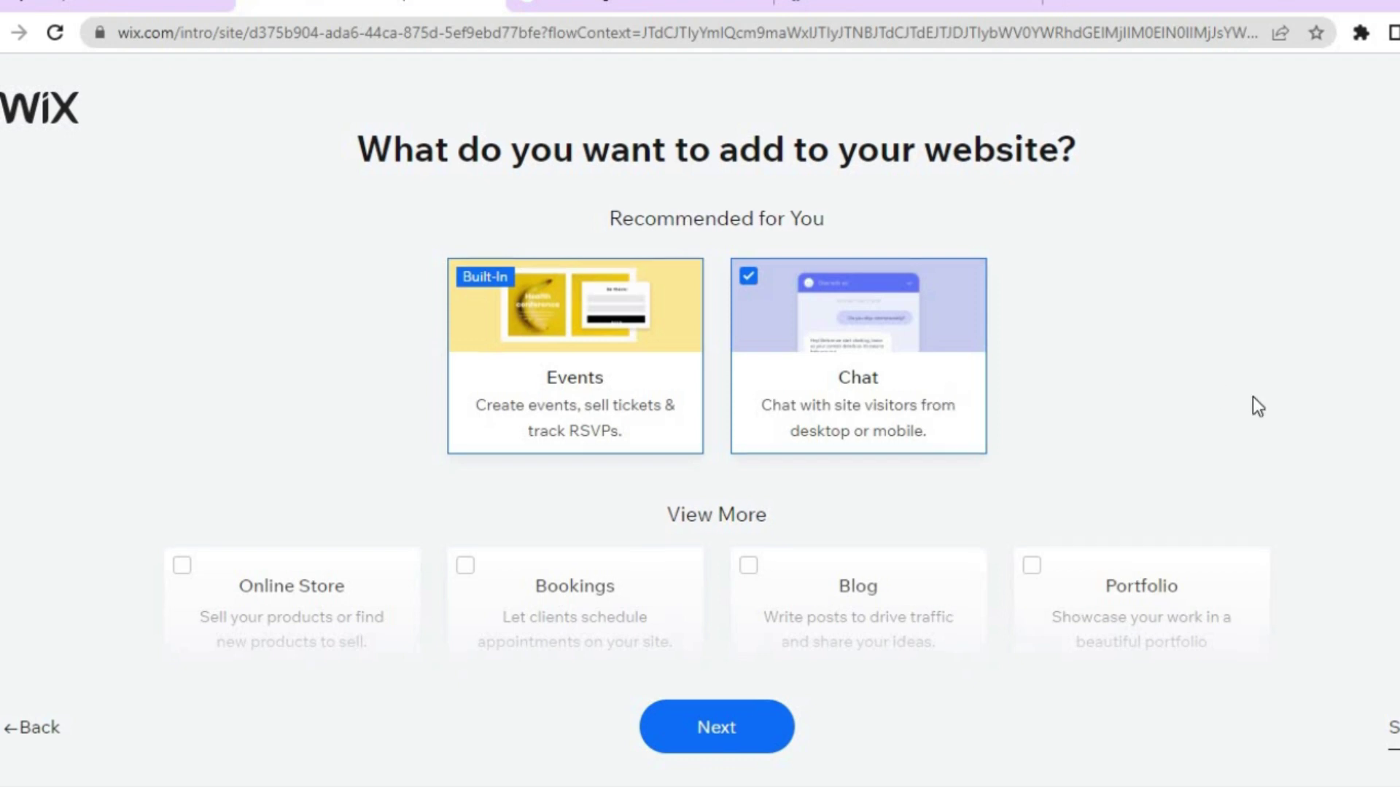
# Step: Accept the recommended Events and Chat features without adding others, and choose to begin with a template
pyautogui.scroll(-4, 1252, 397)
pyautogui.scroll(-1, 1251, 406)
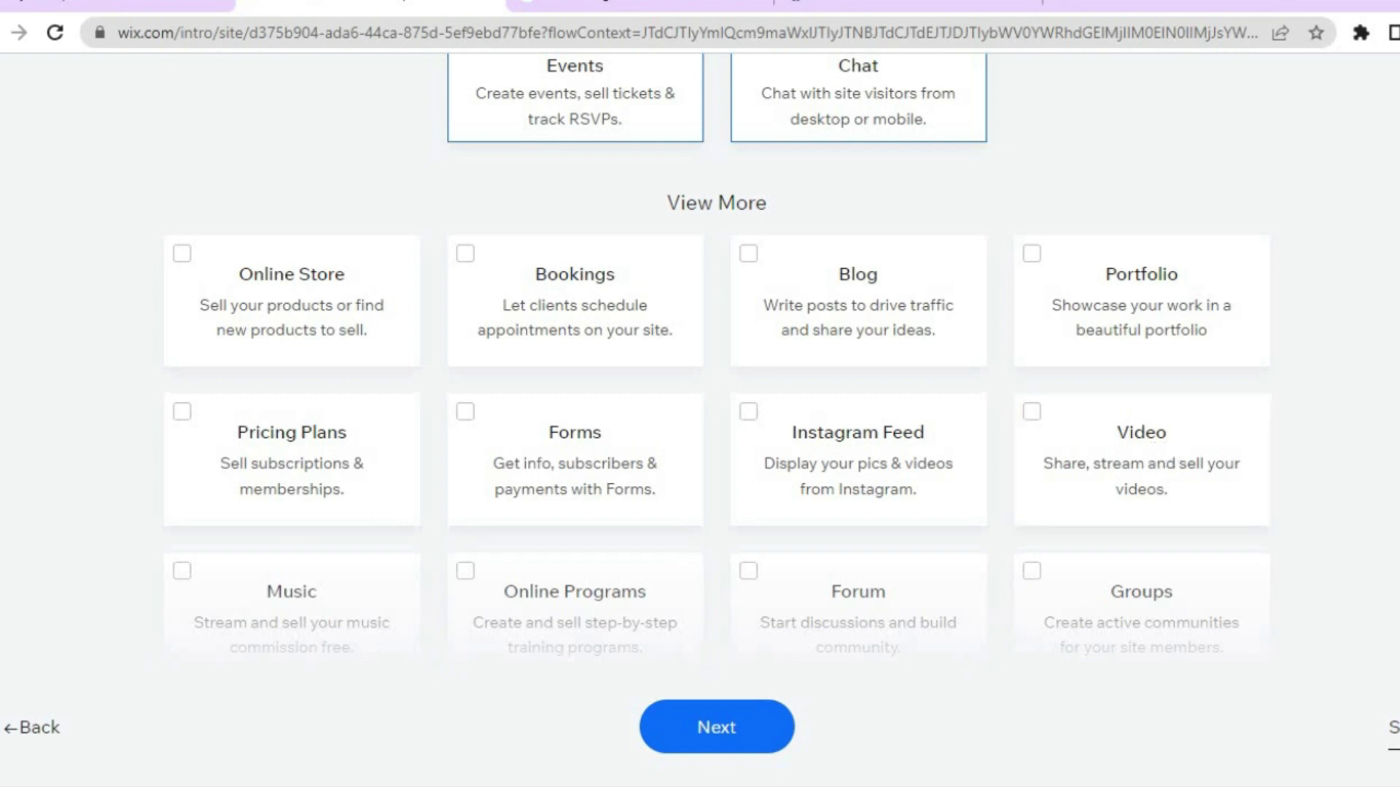
pyautogui.scroll(-5, 717, 358)
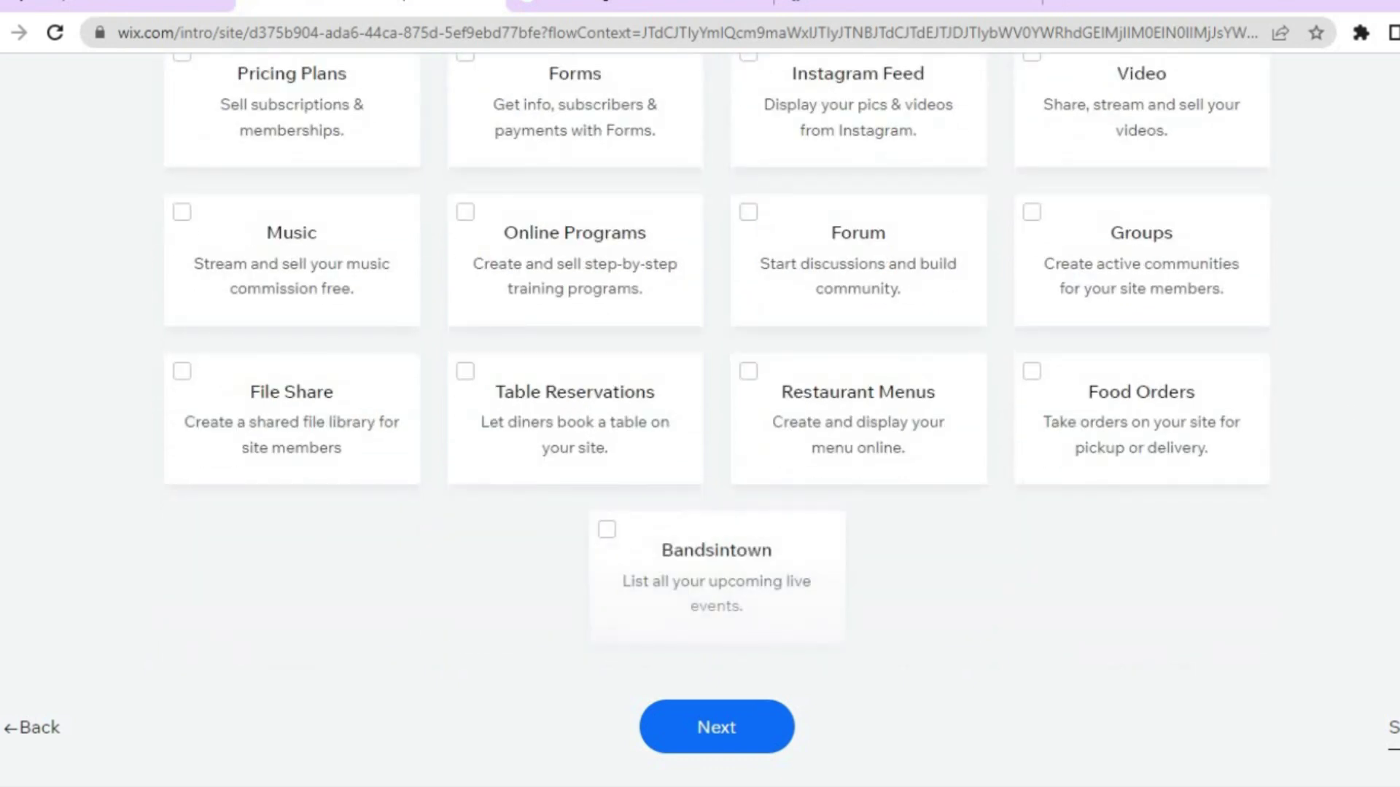
pyautogui.scroll(-1, 717, 332)
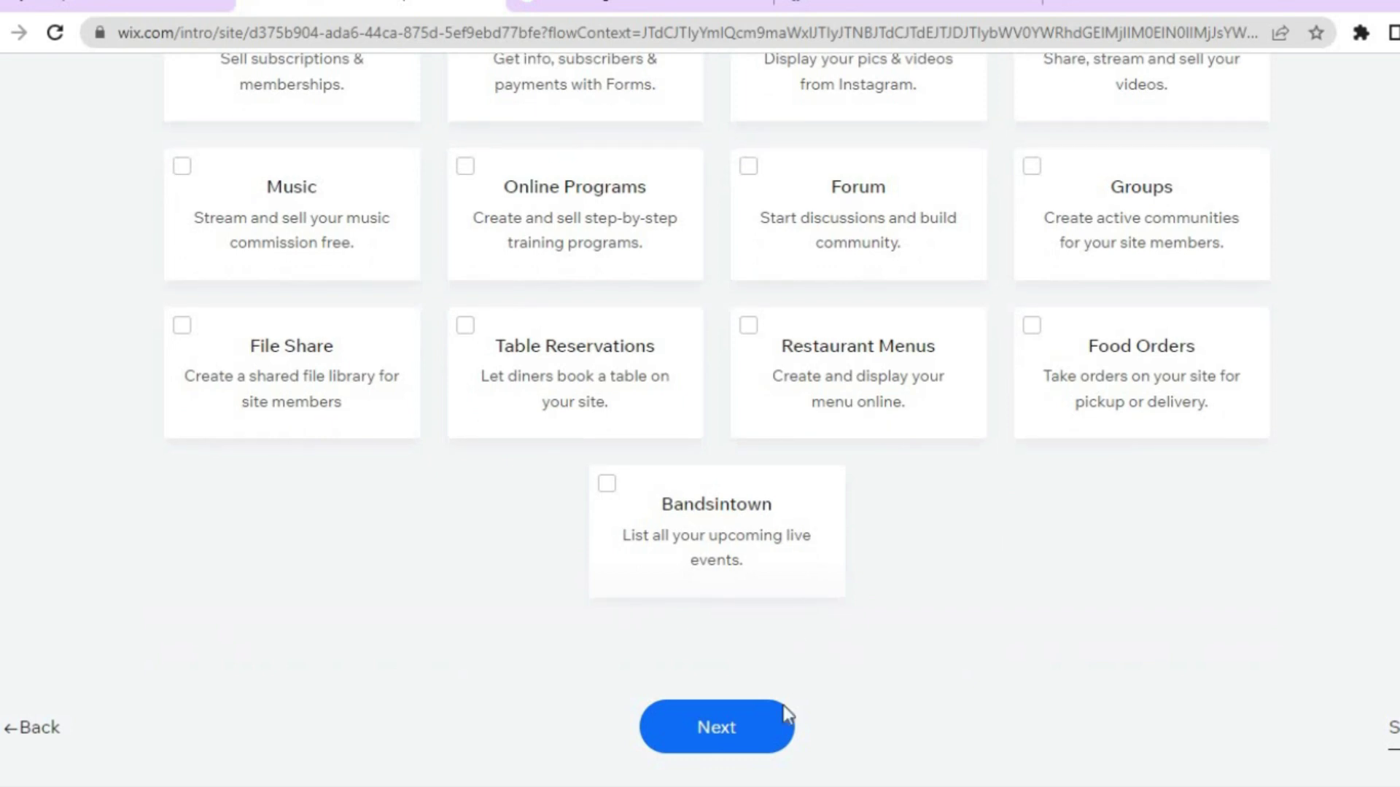
pyautogui.click(731, 739)
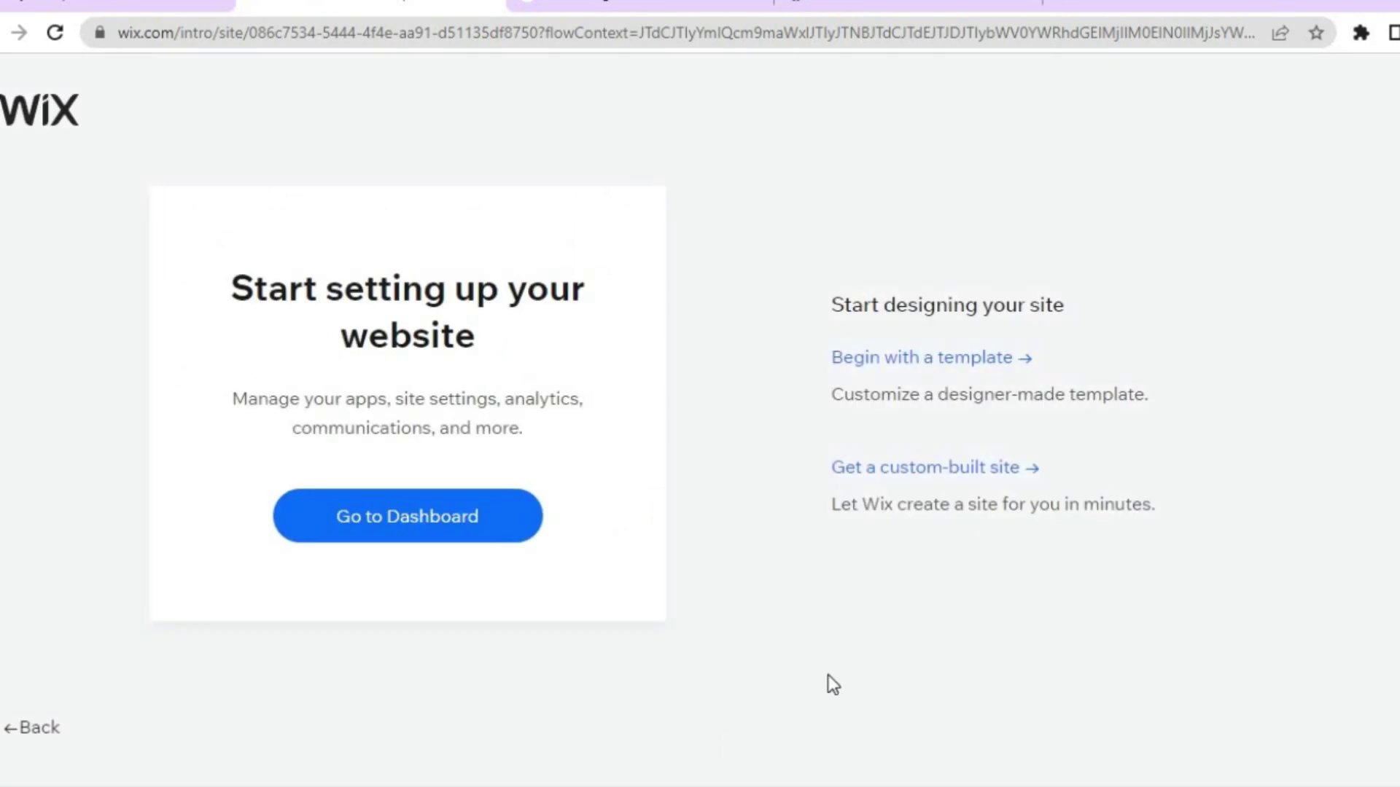
pyautogui.click(877, 364)
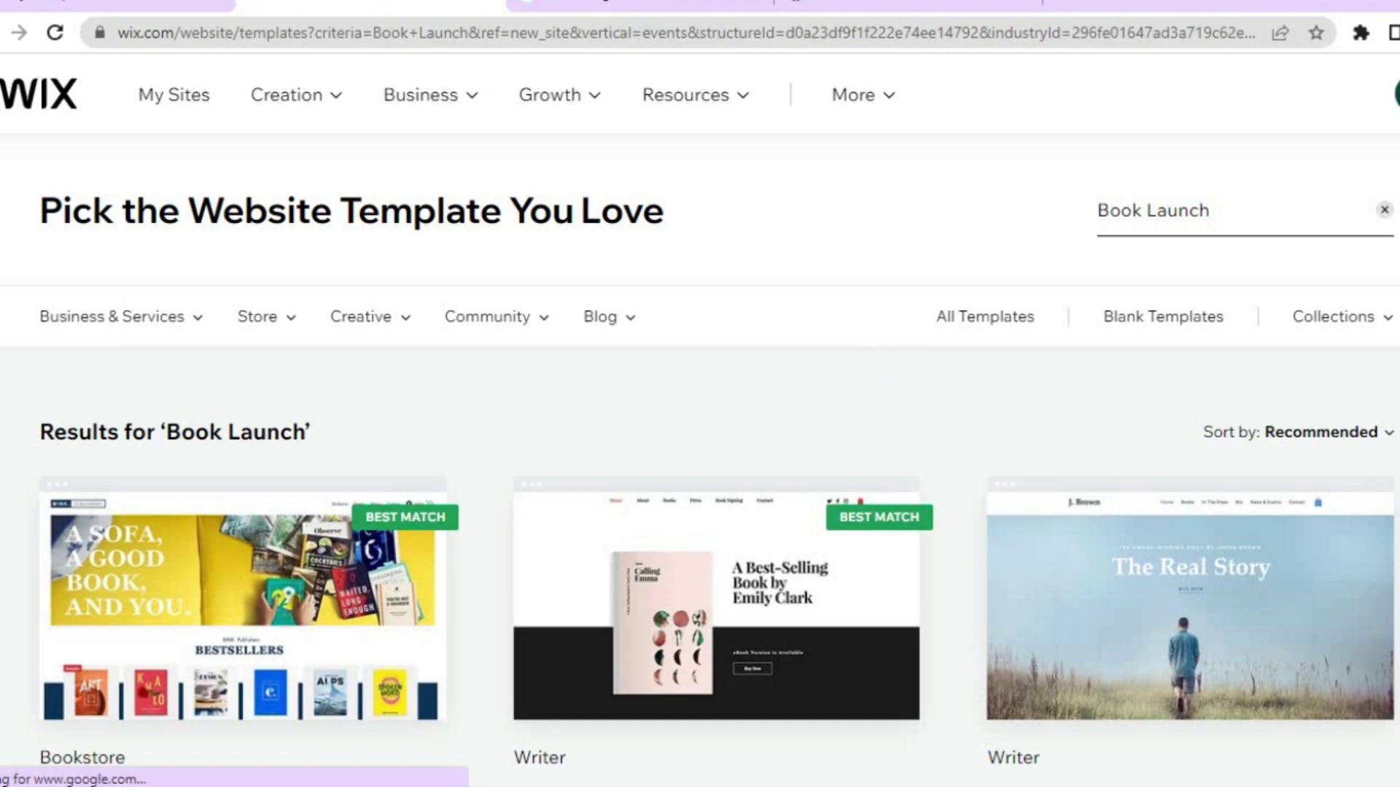
# Step: Browse the first page of website templates offered for Book Launch
pyautogui.scroll(-3, 700, 438)
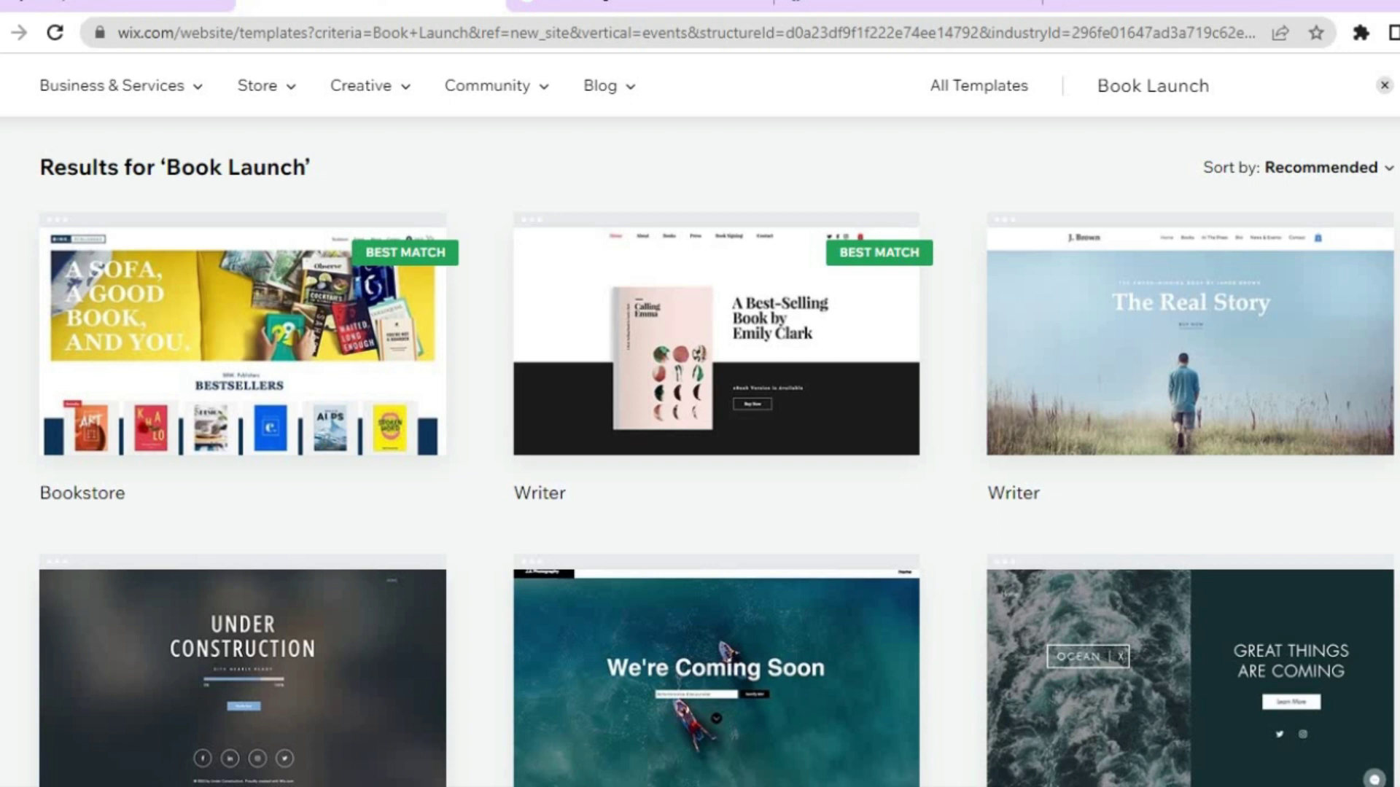
pyautogui.scroll(-7, 700, 437)
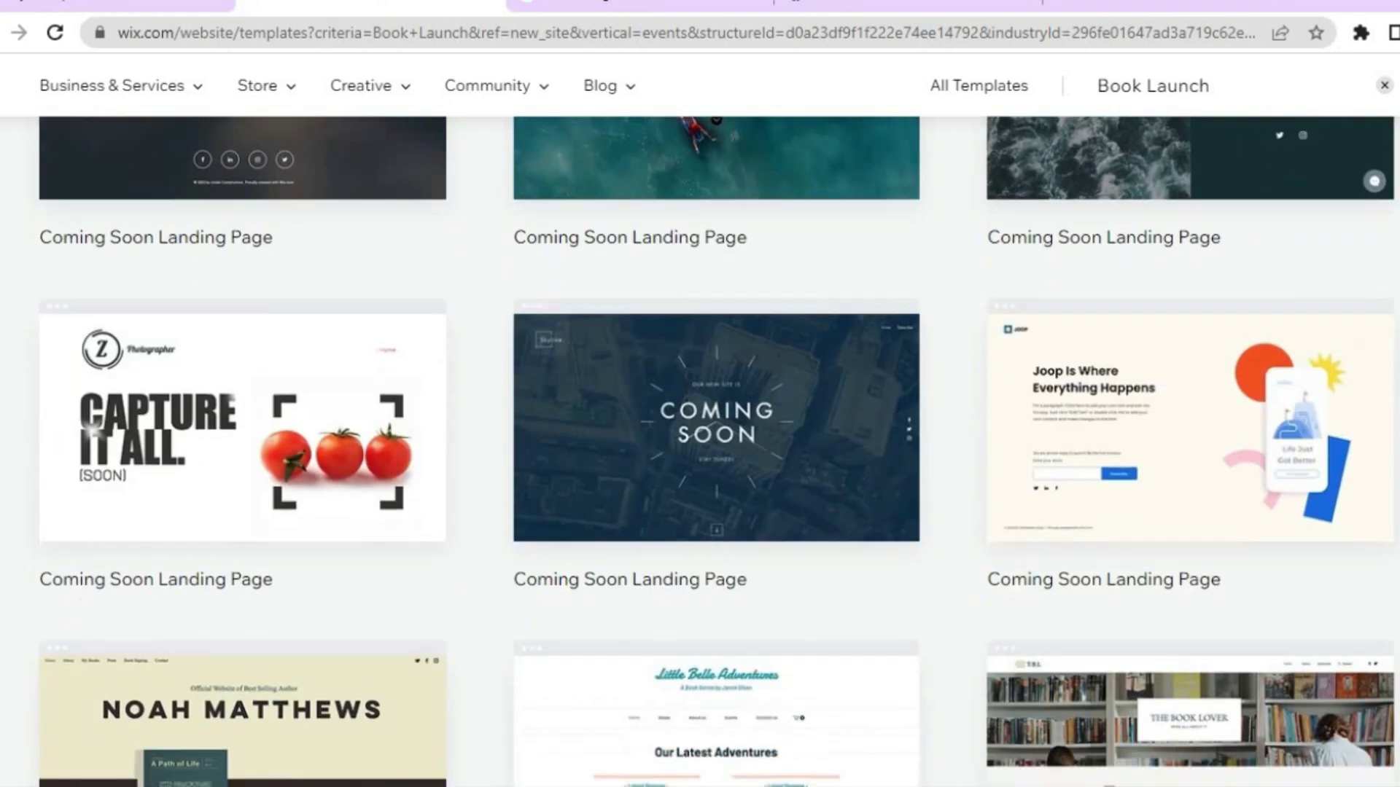
pyautogui.scroll(-5, 700, 437)
pyautogui.scroll(4, 700, 437)
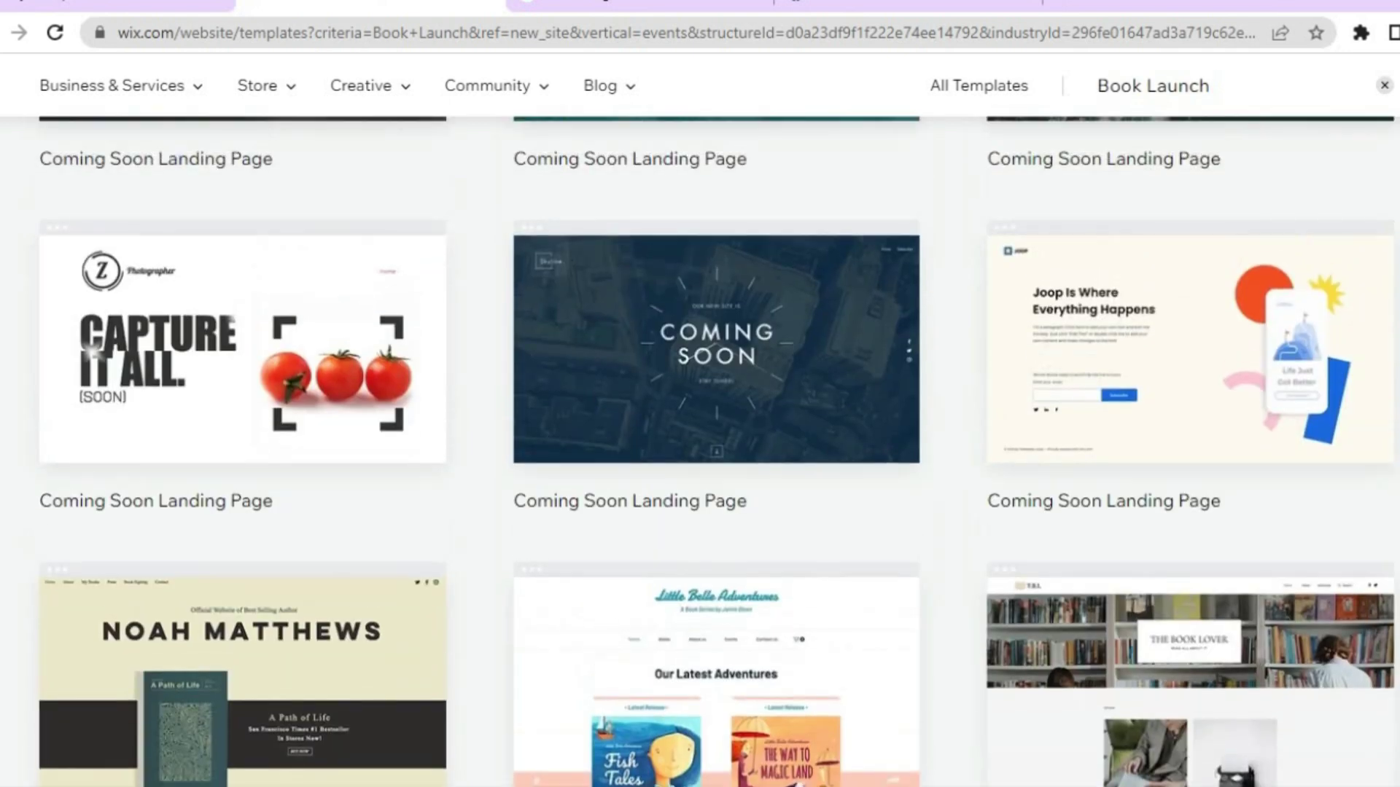
pyautogui.scroll(11, 700, 438)
pyautogui.scroll(-11, 700, 438)
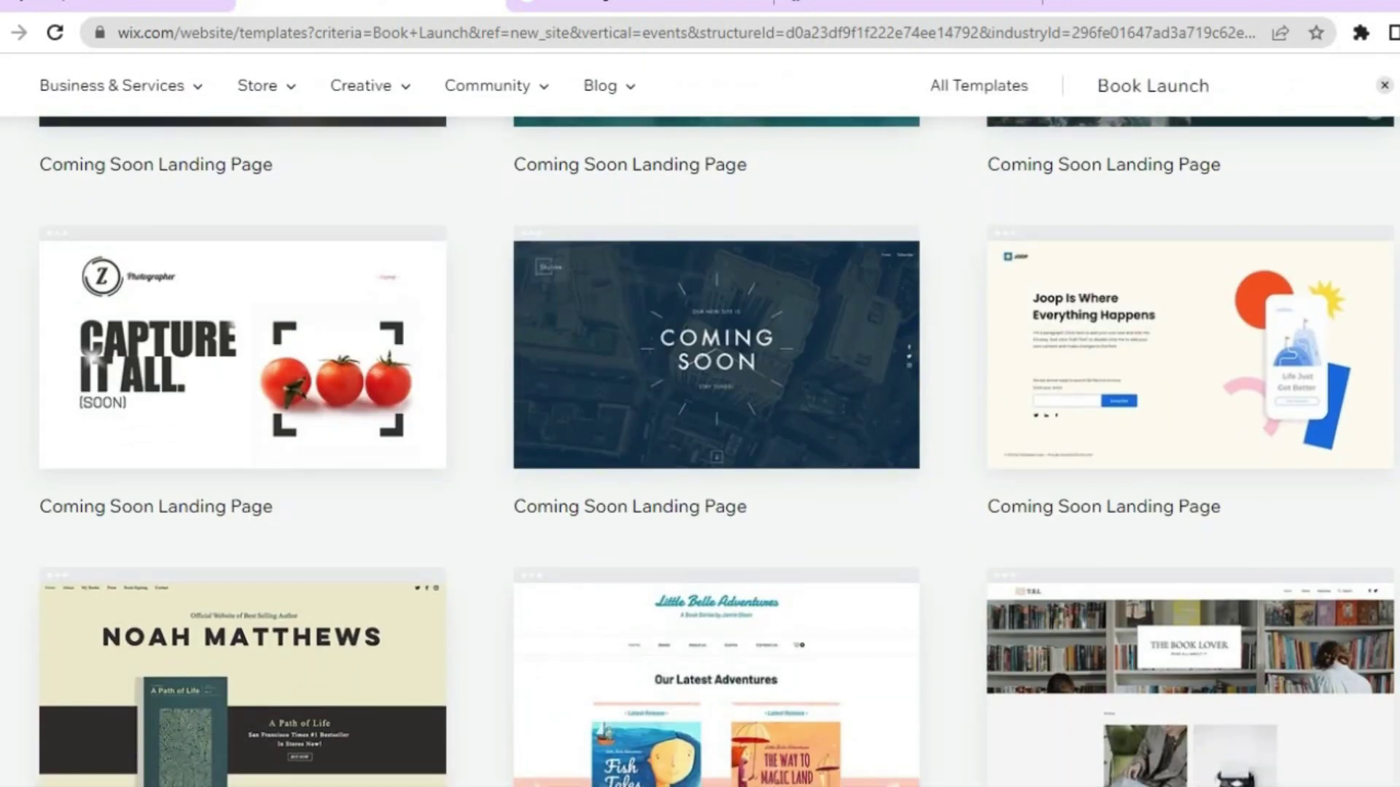
pyautogui.scroll(-4, 699, 437)
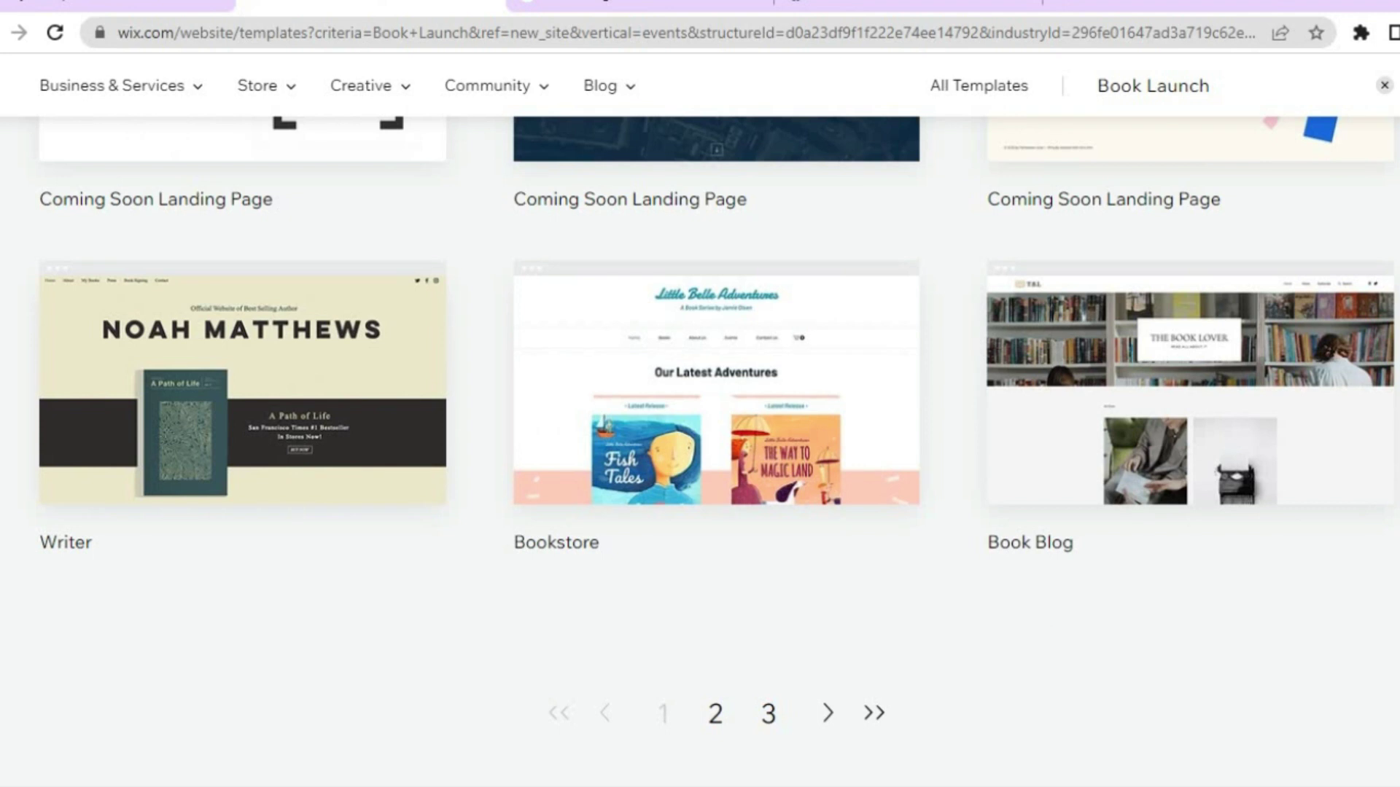
pyautogui.scroll(10, 700, 437)
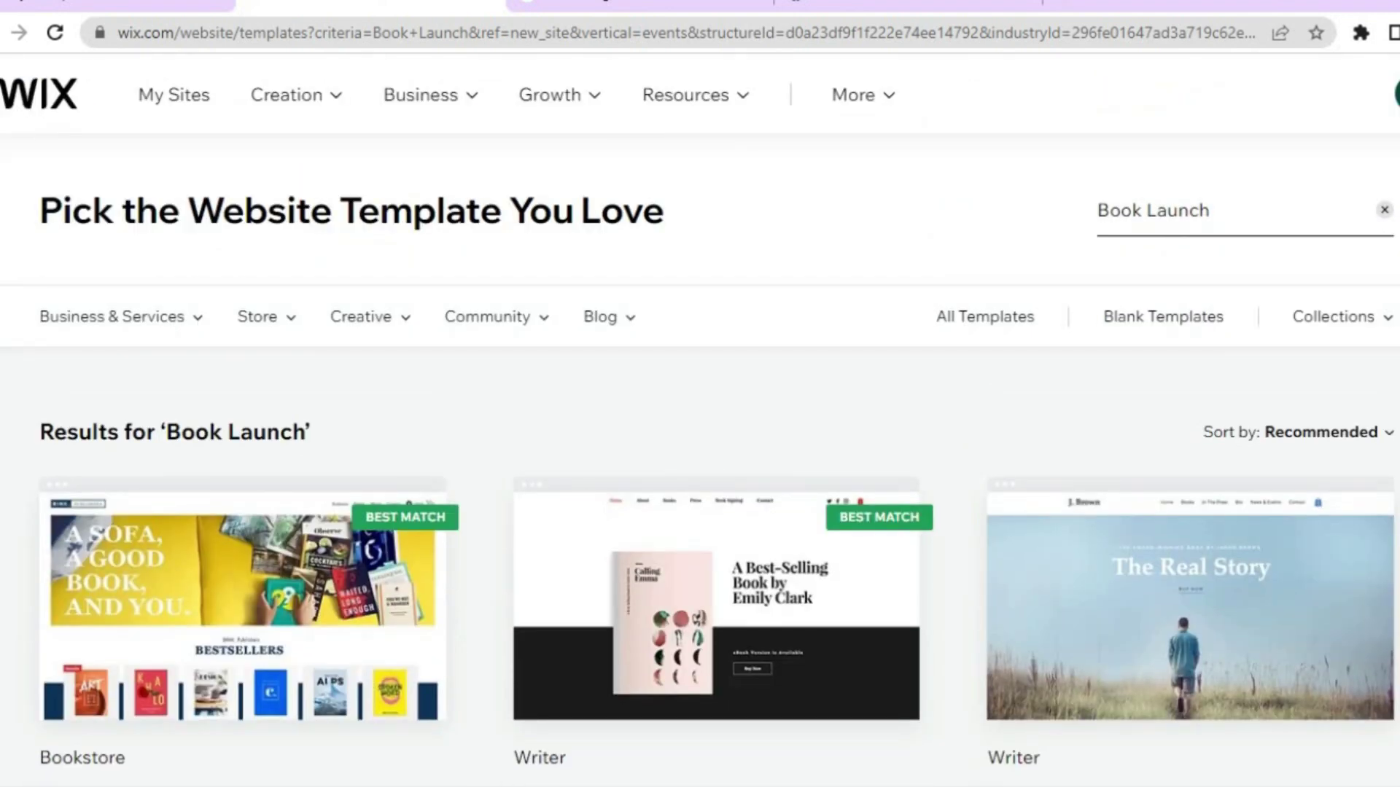
# Step: Open the best-match Writer template for editing and dismiss the AI site content dialog
pyautogui.moveTo(683, 616)
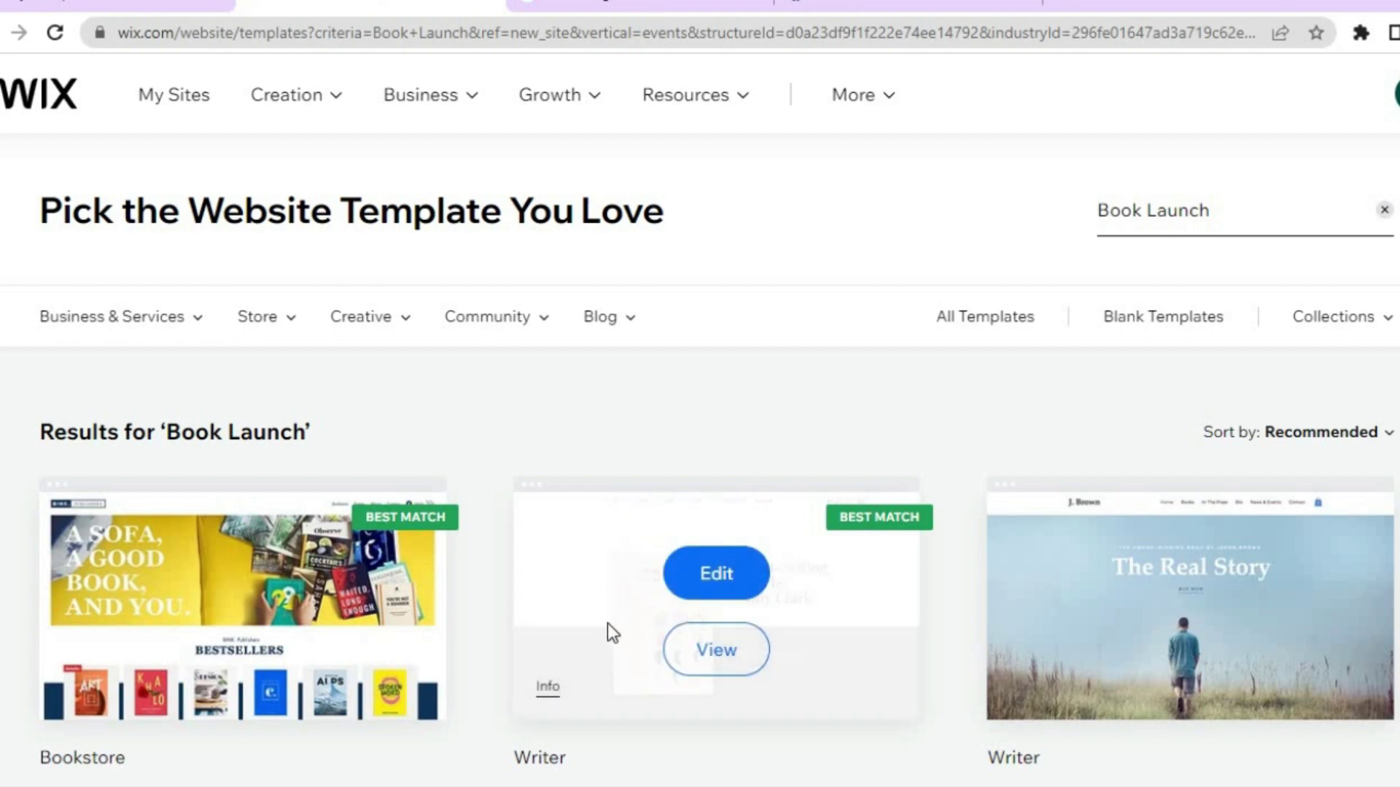
pyautogui.click(702, 576)
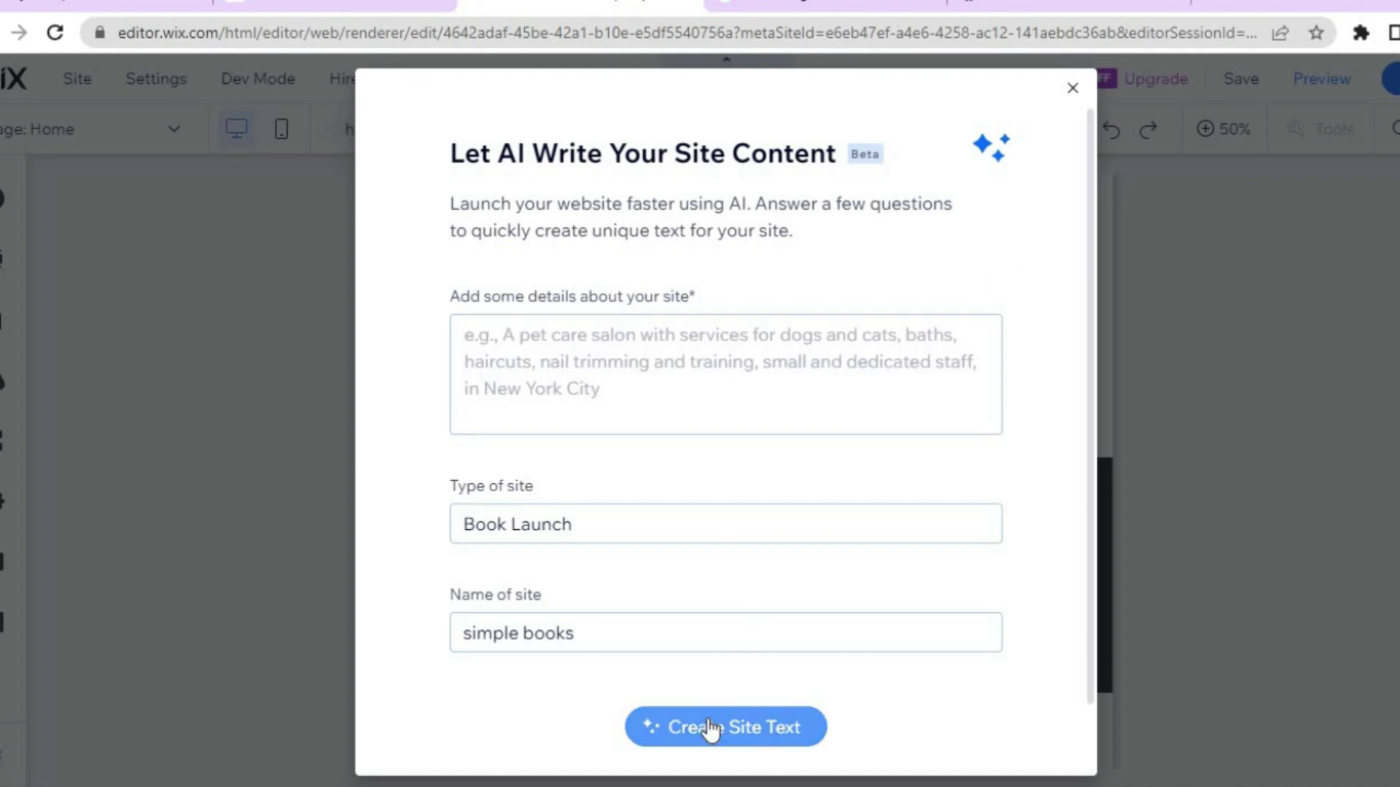
pyautogui.click(1072, 89)
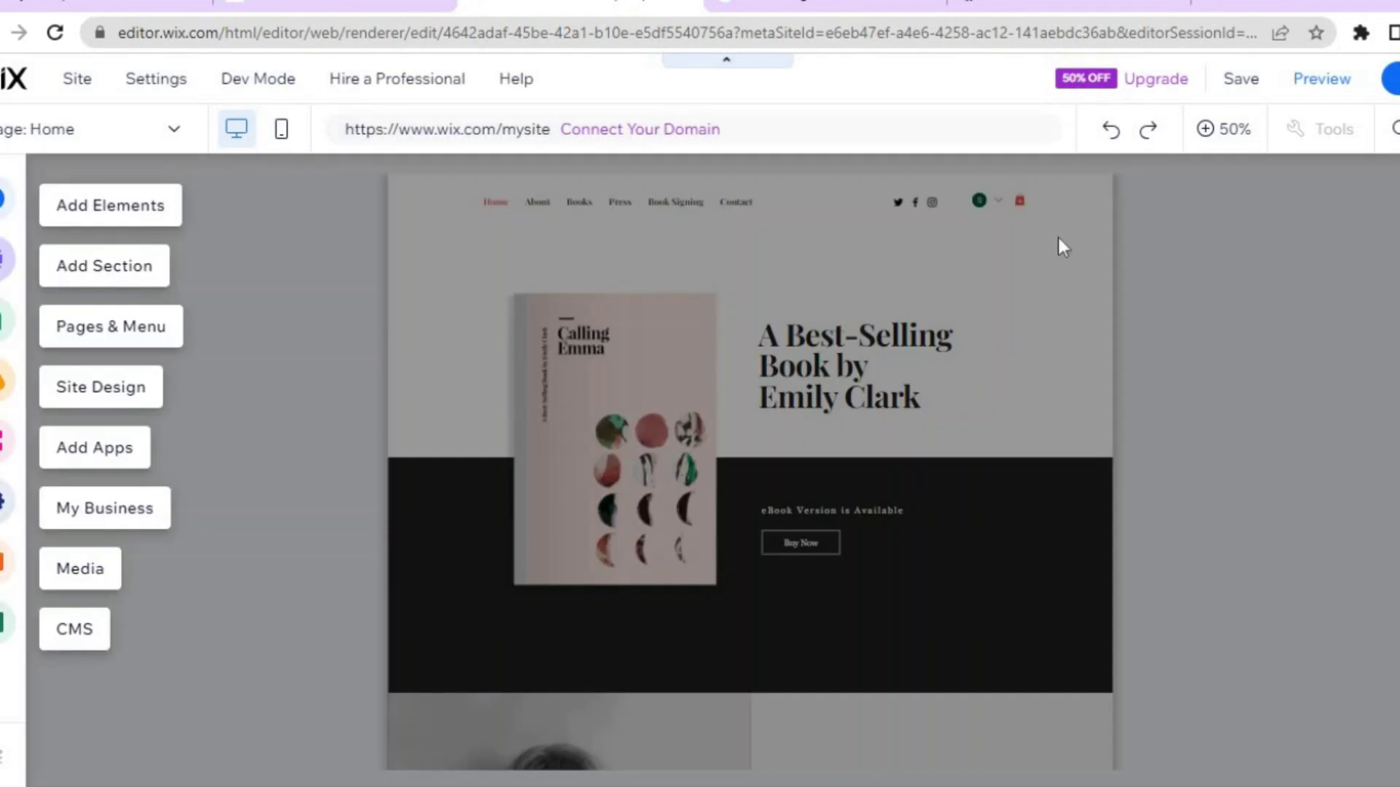
# Step: Look over the home page at 100% zoom and examine the upload options for replacing the book cover image, without choosing a file
pyautogui.click(1229, 131)
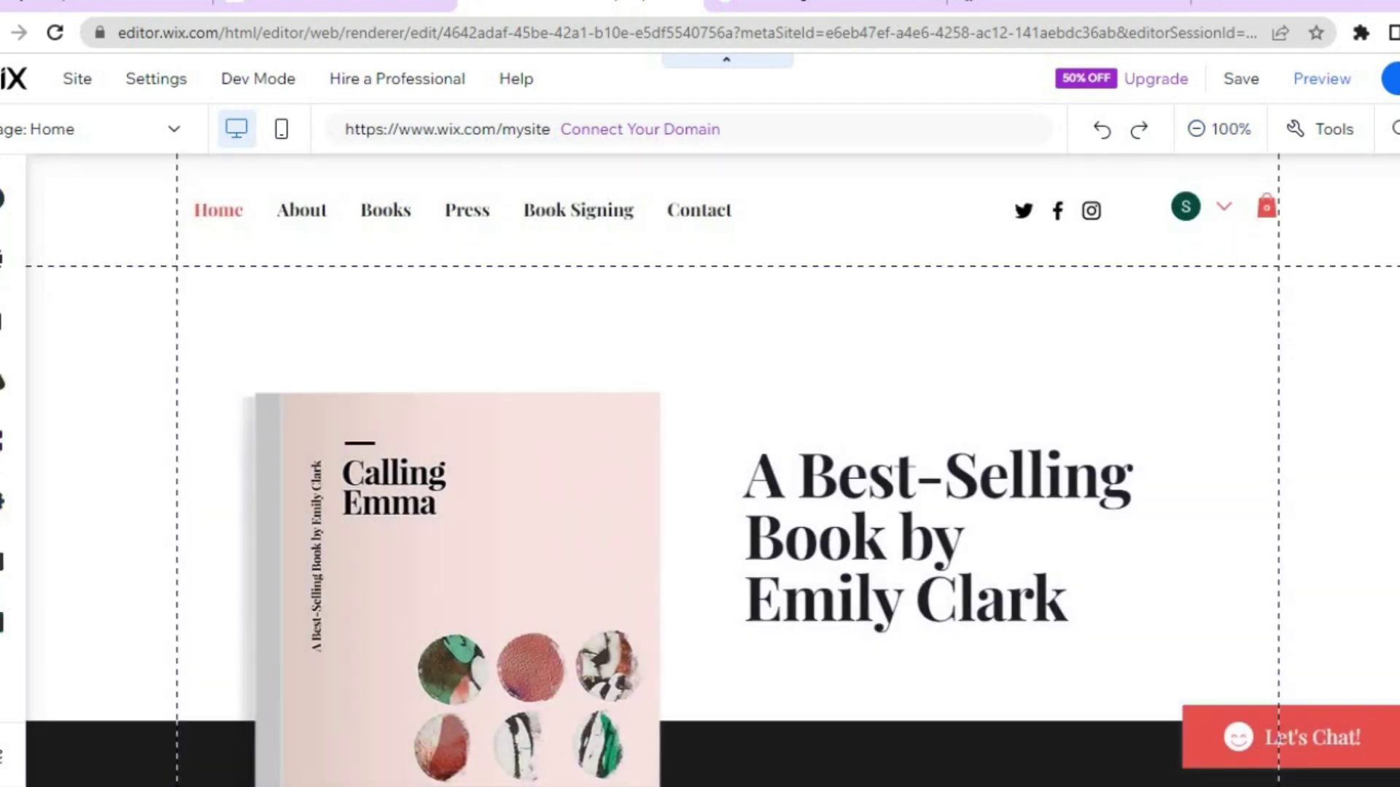
pyautogui.scroll(-10, 712, 467)
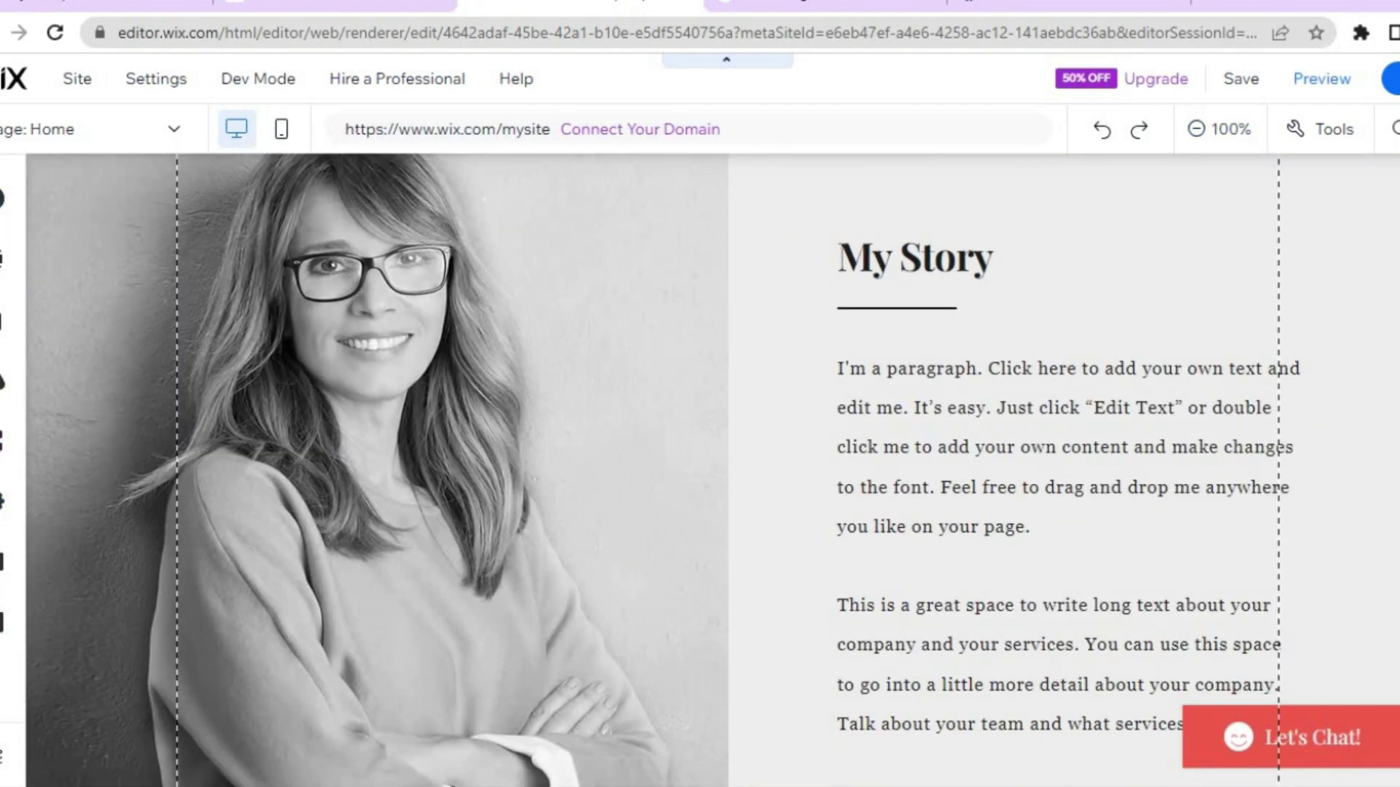
pyautogui.scroll(10, 712, 467)
pyautogui.scroll(-2, 712, 466)
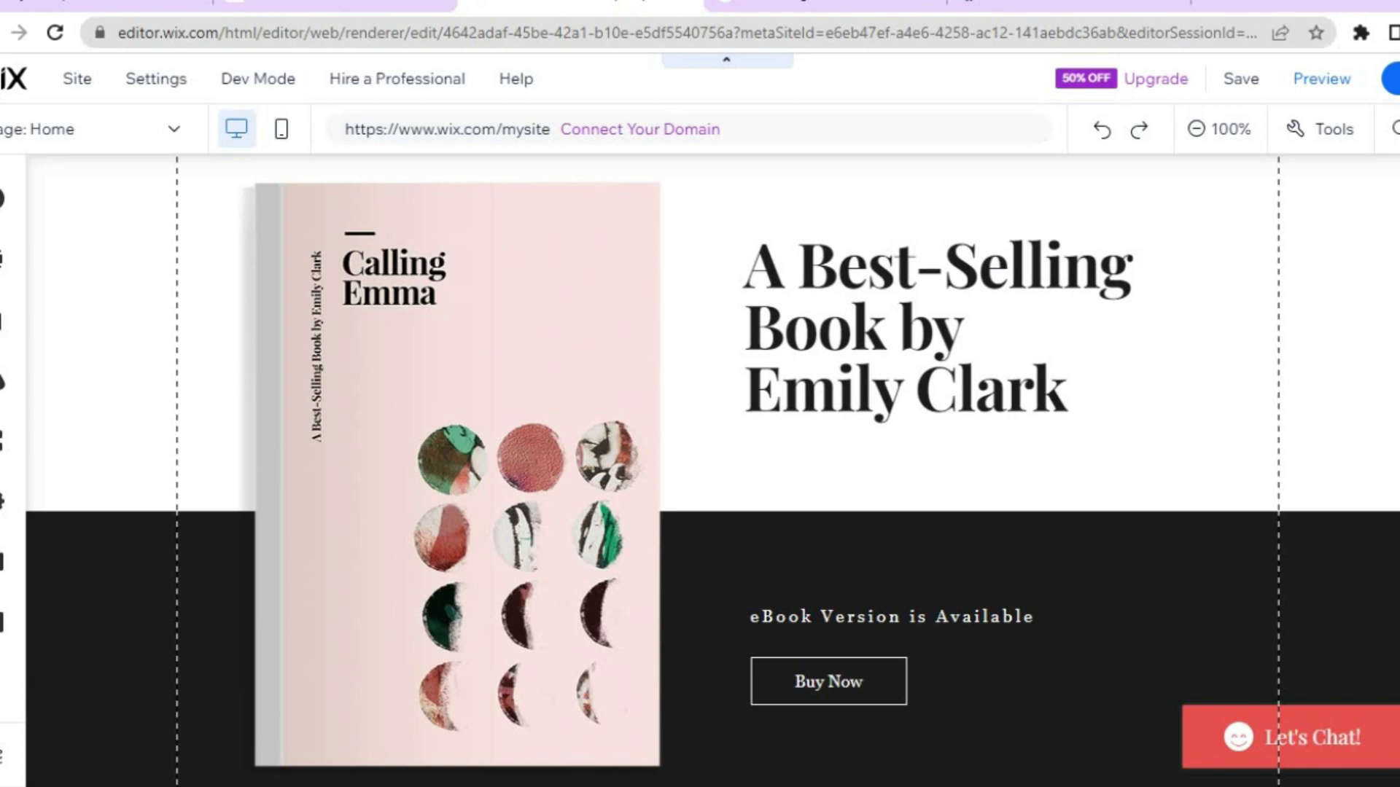
pyautogui.scroll(1, 649, 452)
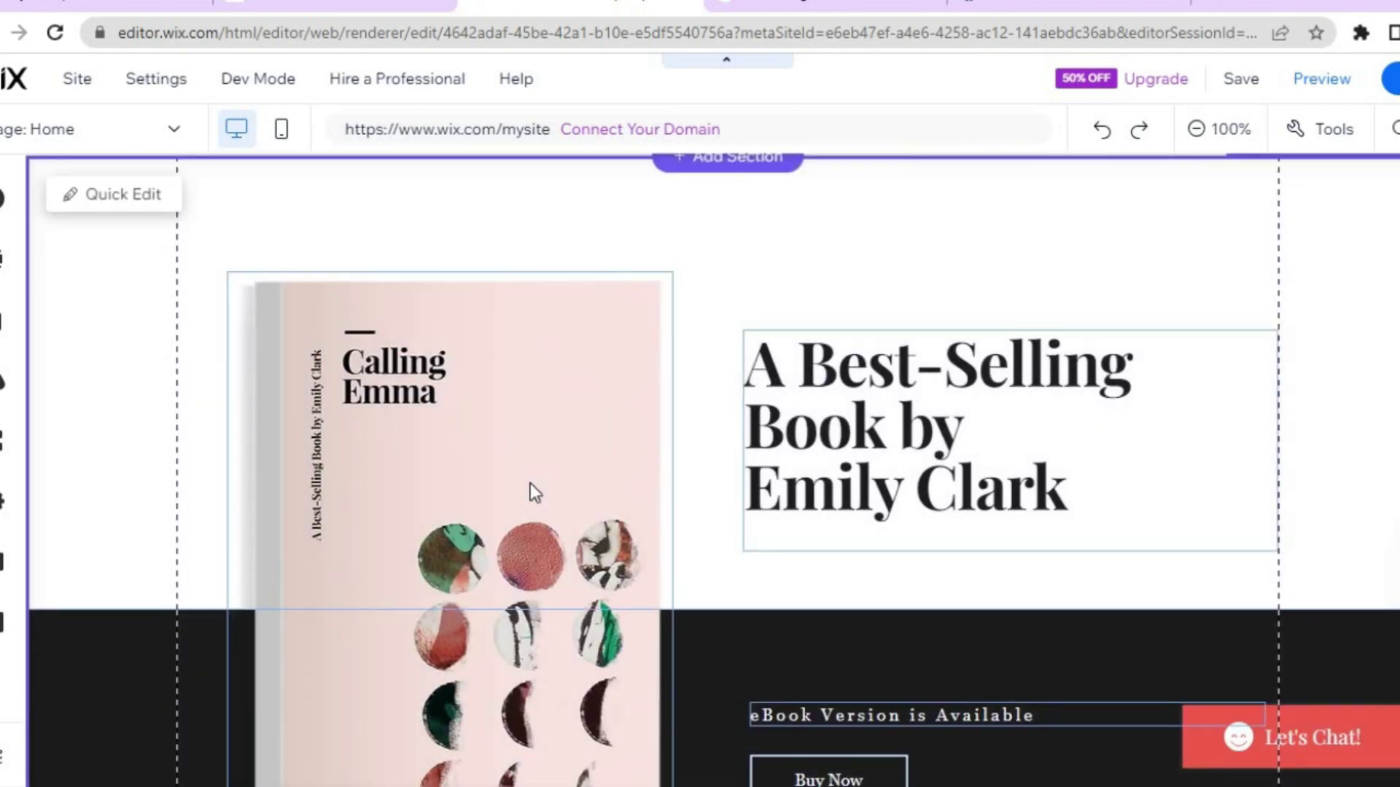
pyautogui.click(530, 483)
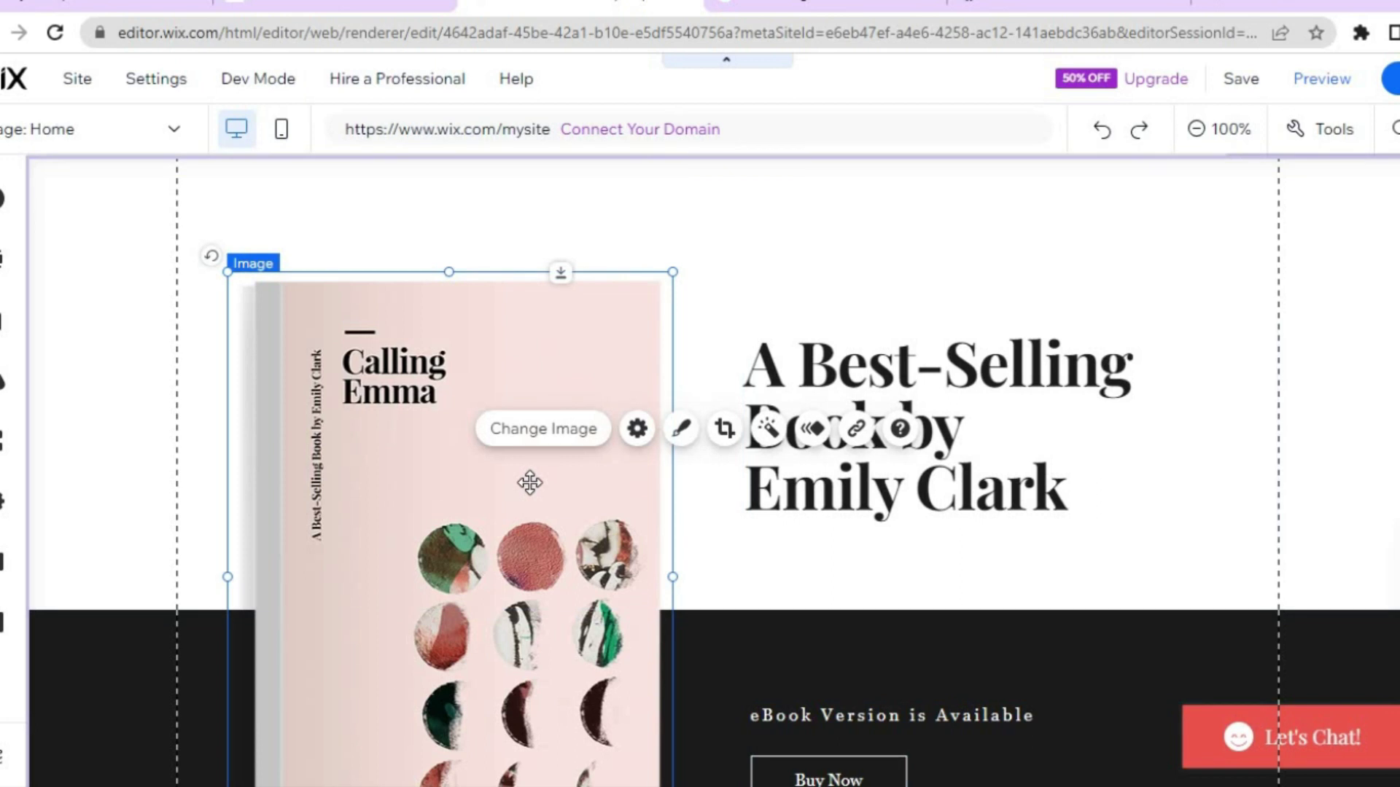
pyautogui.click(540, 436)
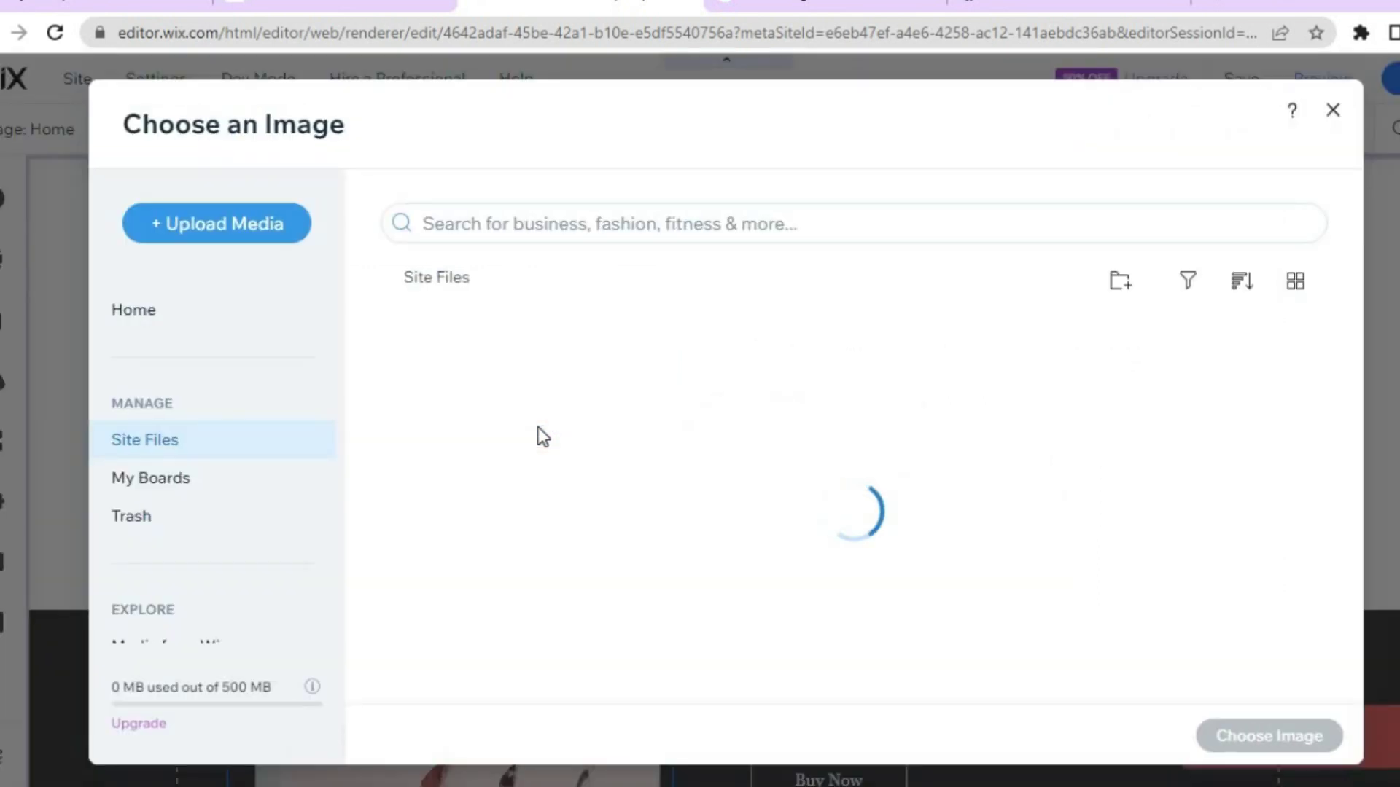
pyautogui.click(235, 227)
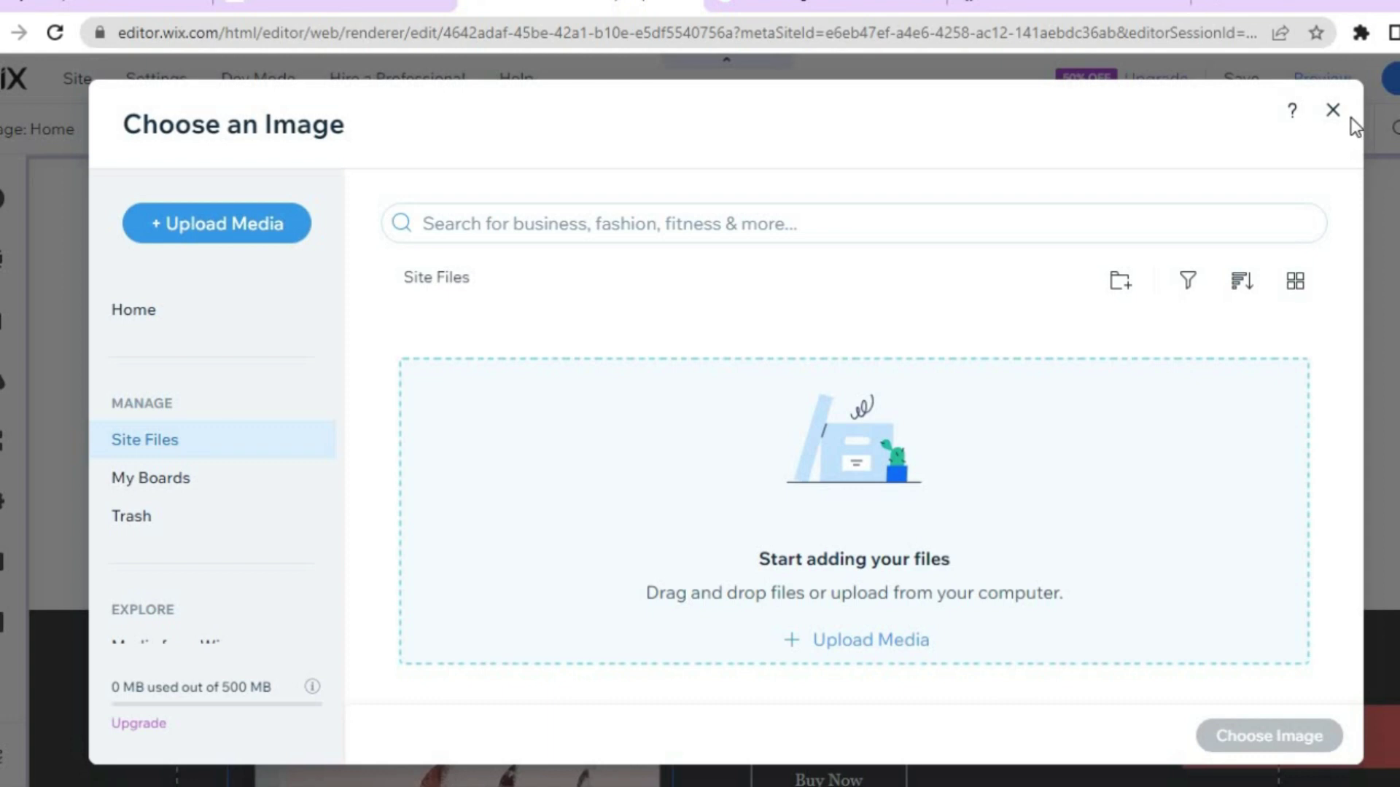
pyautogui.click(1332, 111)
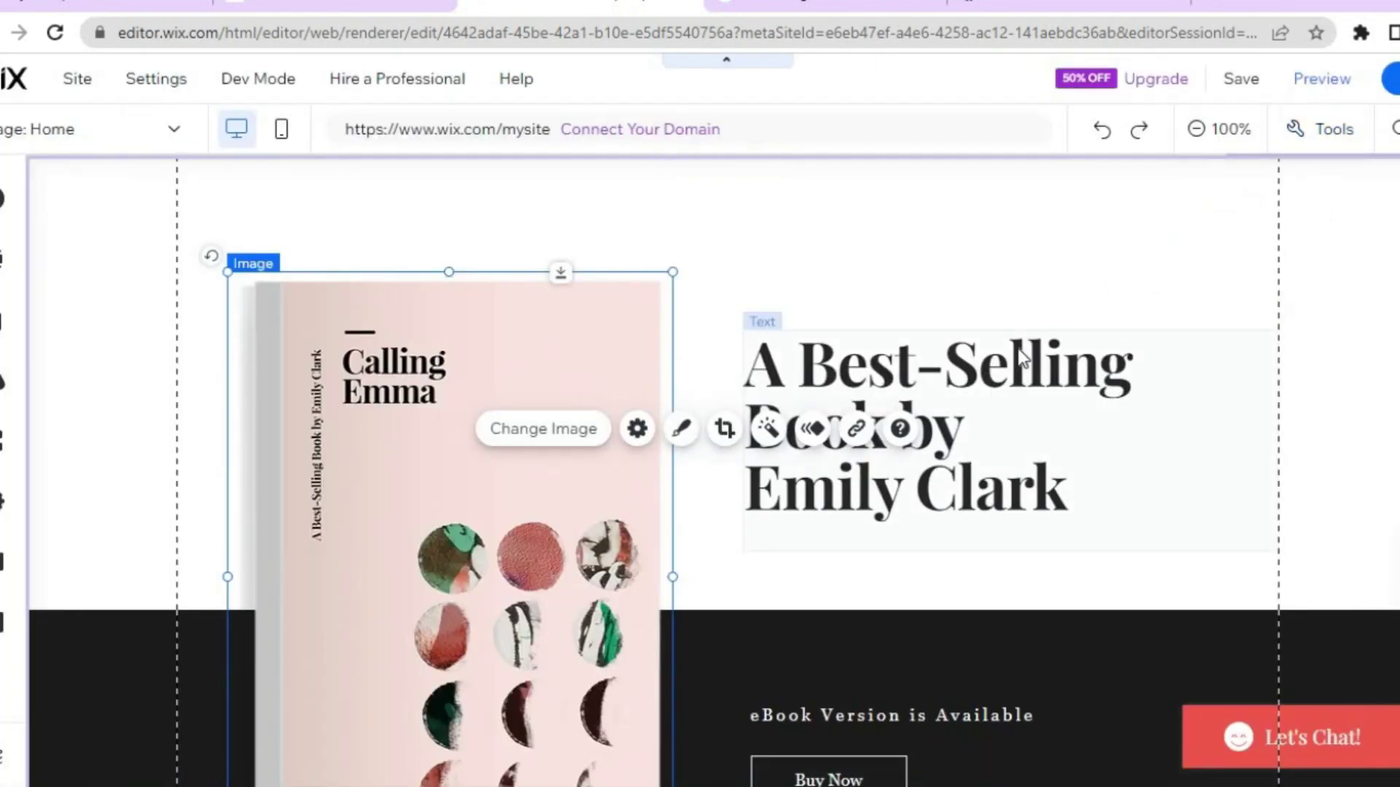
# Step: Examine the editing options of the main headline and the text settings of the Buy Now button, without changing them
pyautogui.click(1040, 484)
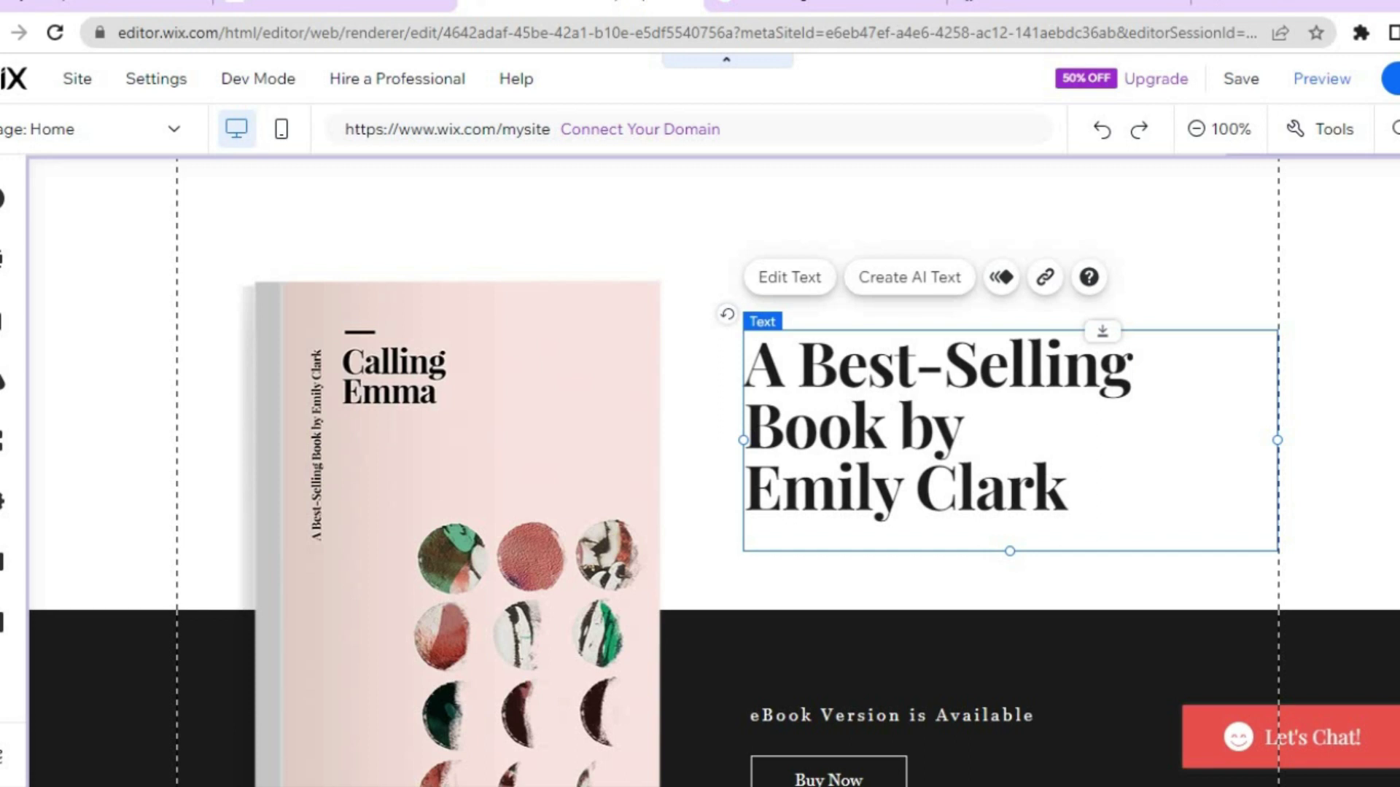
pyautogui.scroll(-5, 711, 419)
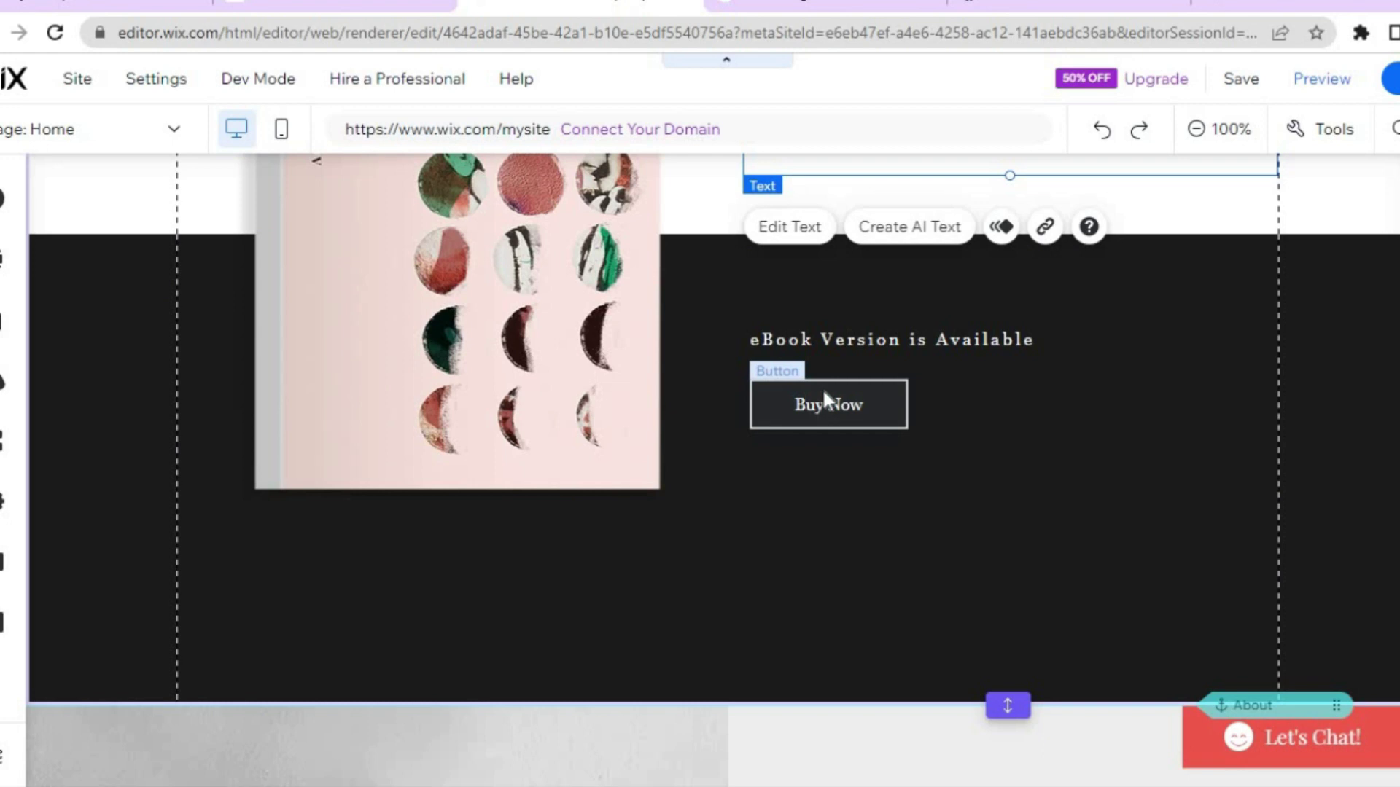
pyautogui.click(859, 406)
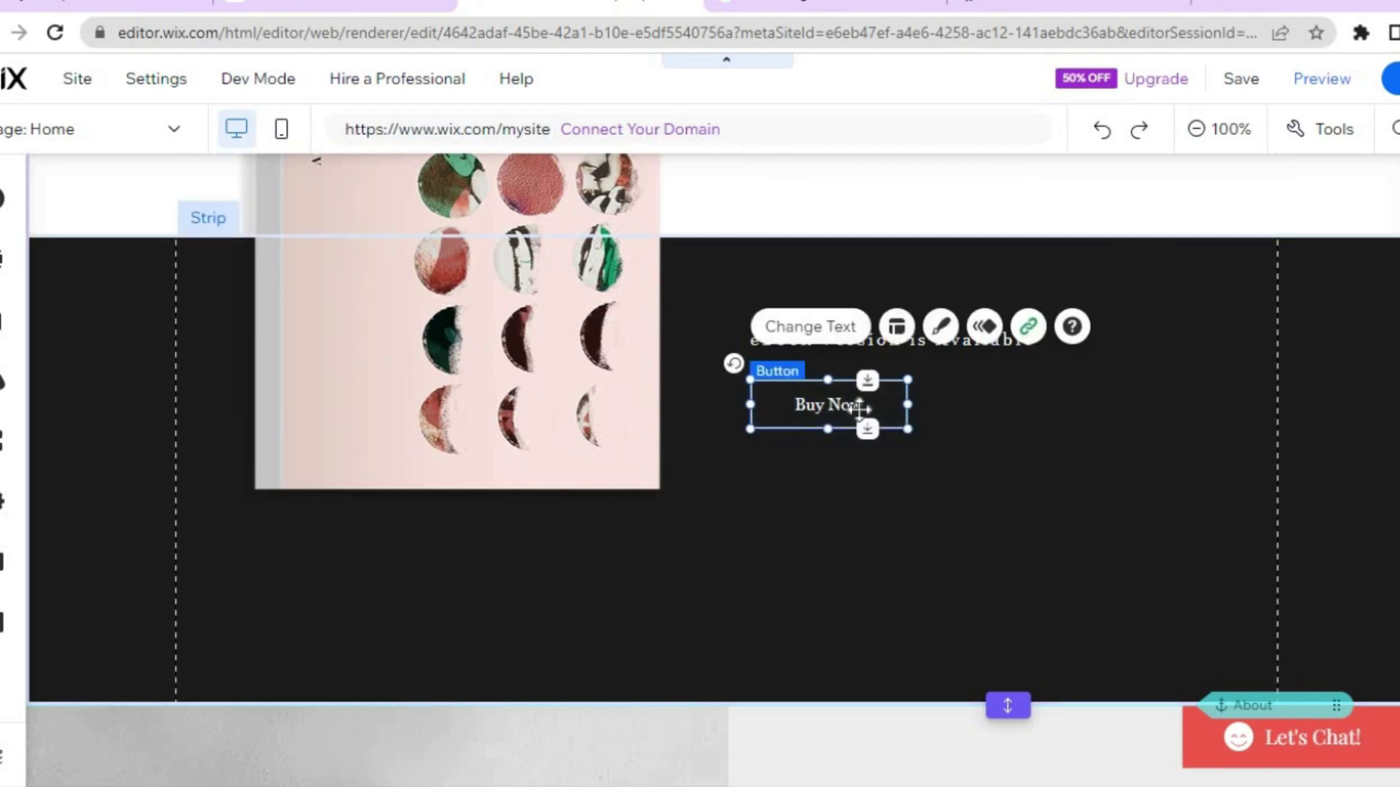
pyautogui.click(810, 328)
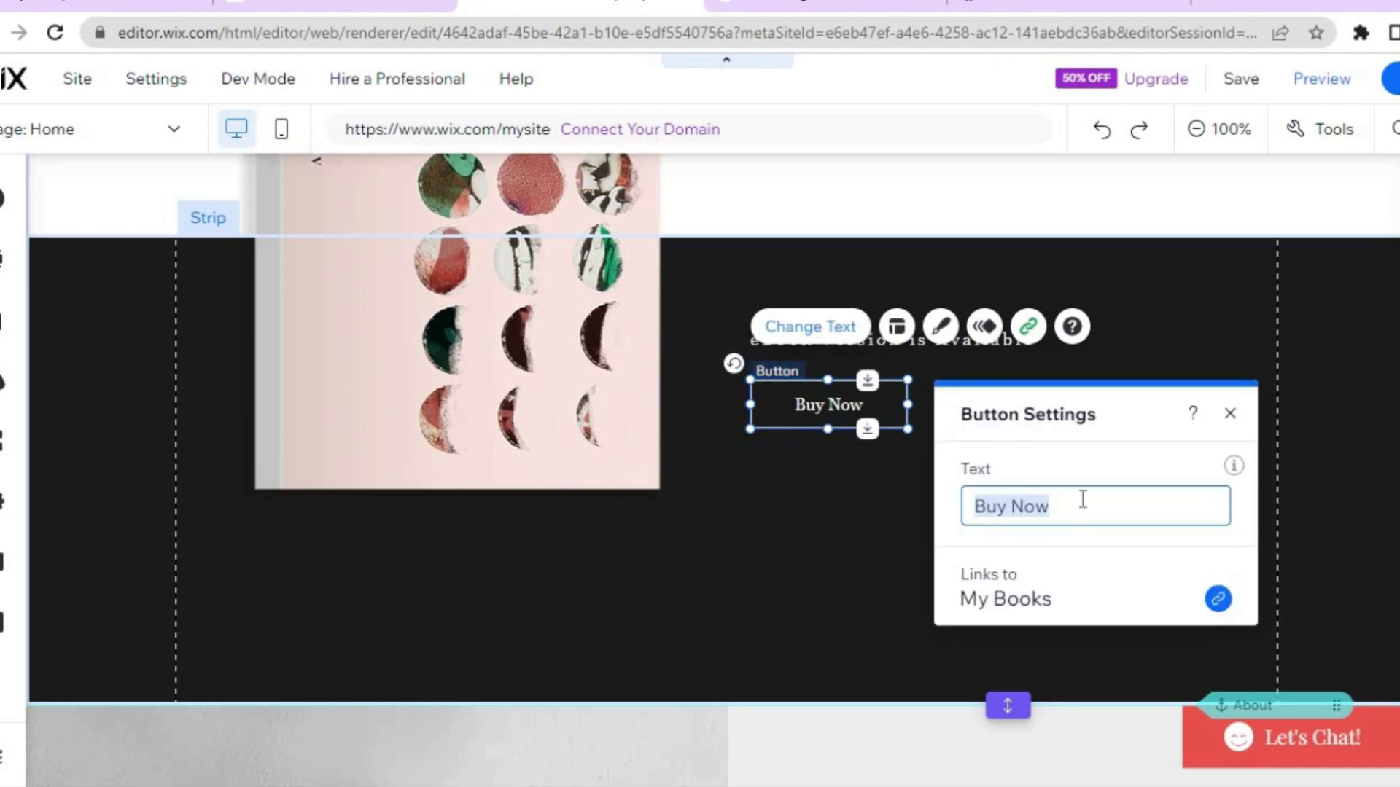
pyautogui.click(1229, 417)
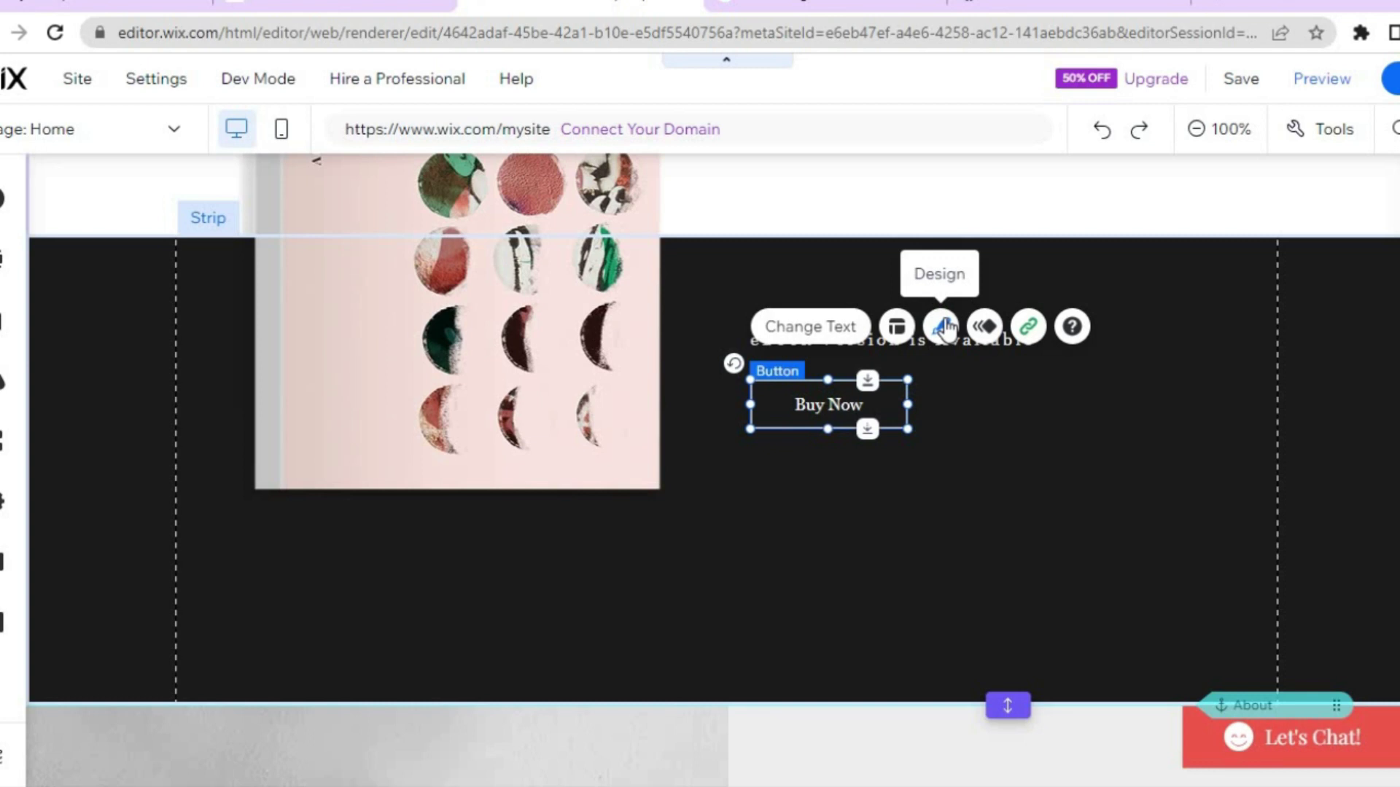
# Step: Customize the Buy Now button's design with green fill #73BDA5 at 100% opacity and the third button style, which has a curved shadow underneath
pyautogui.click(942, 327)
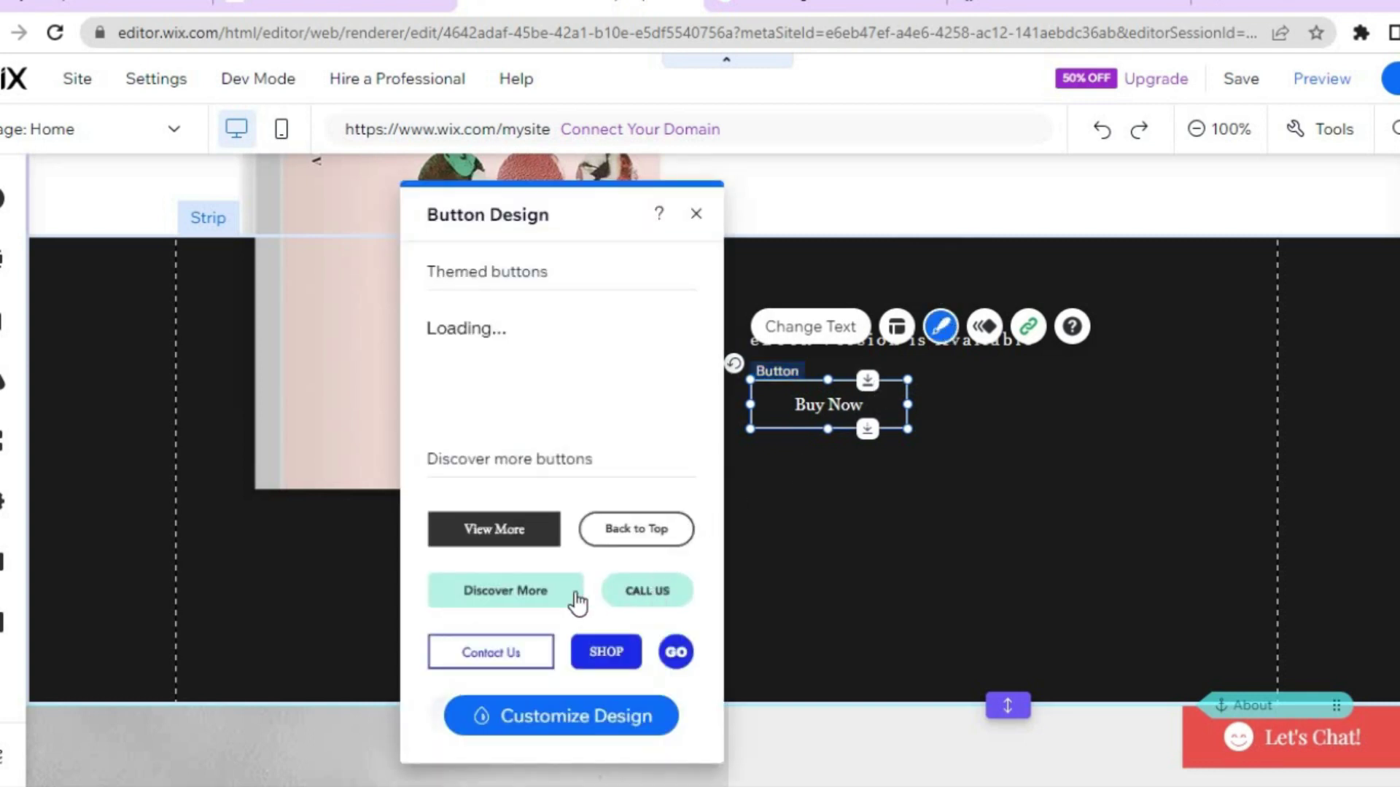
pyautogui.click(551, 579)
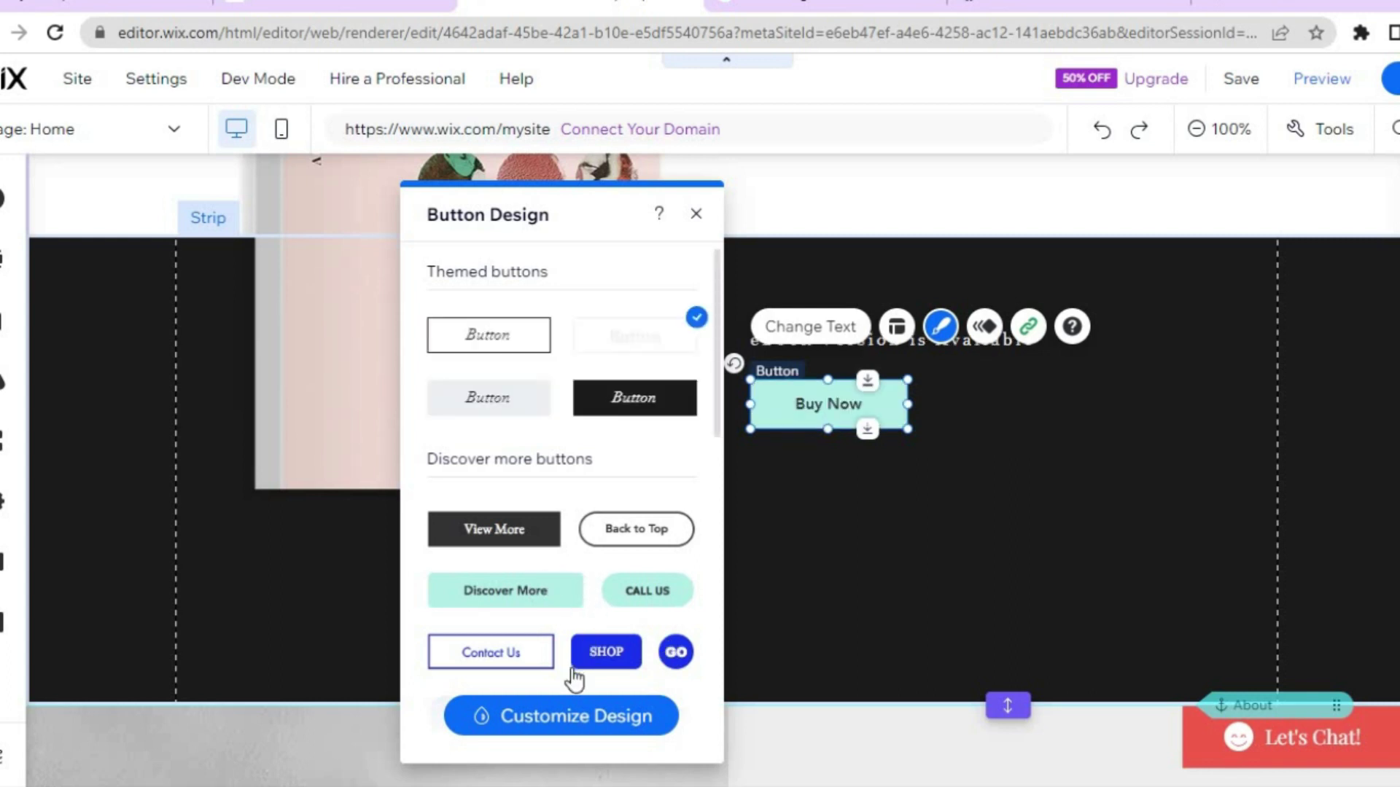
pyautogui.click(531, 714)
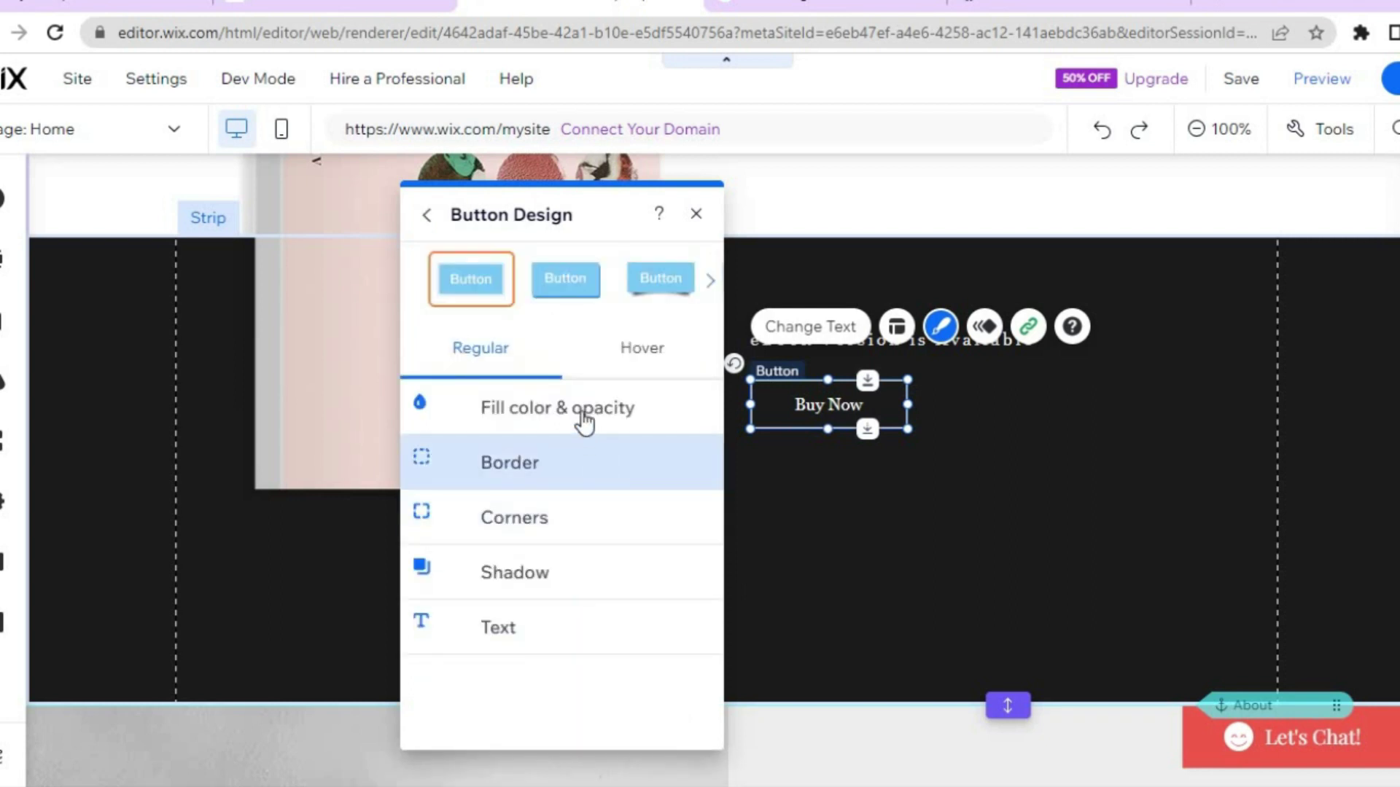
pyautogui.click(582, 412)
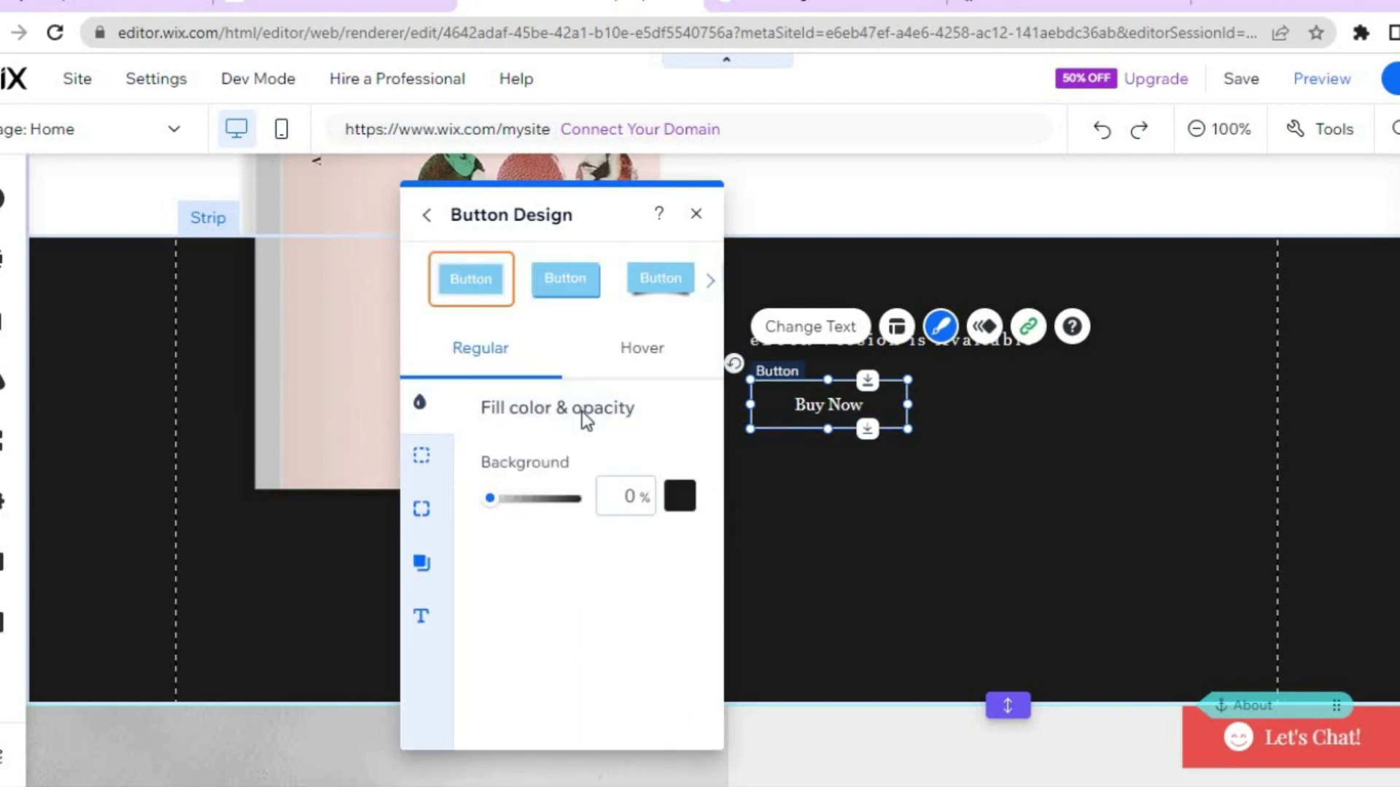
pyautogui.click(682, 503)
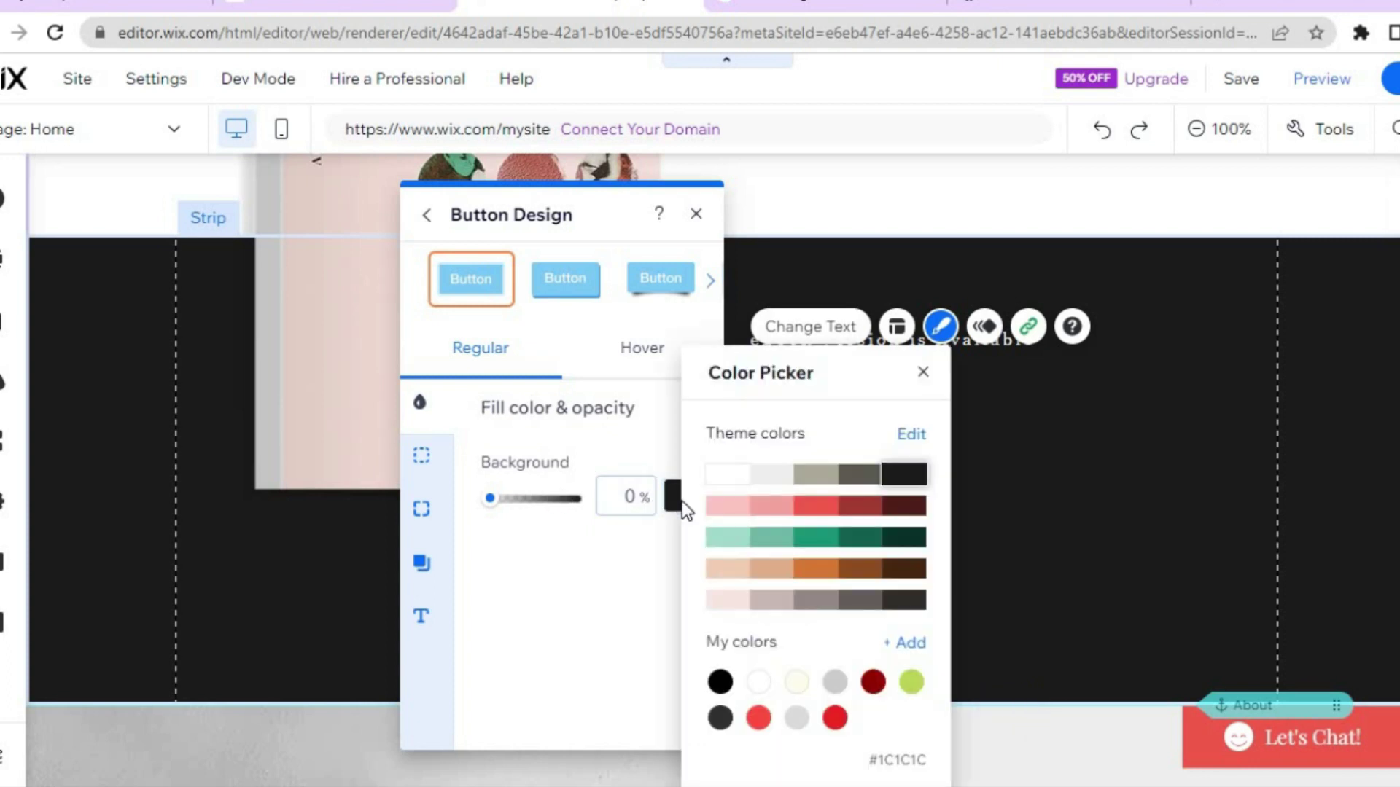
pyautogui.click(773, 544)
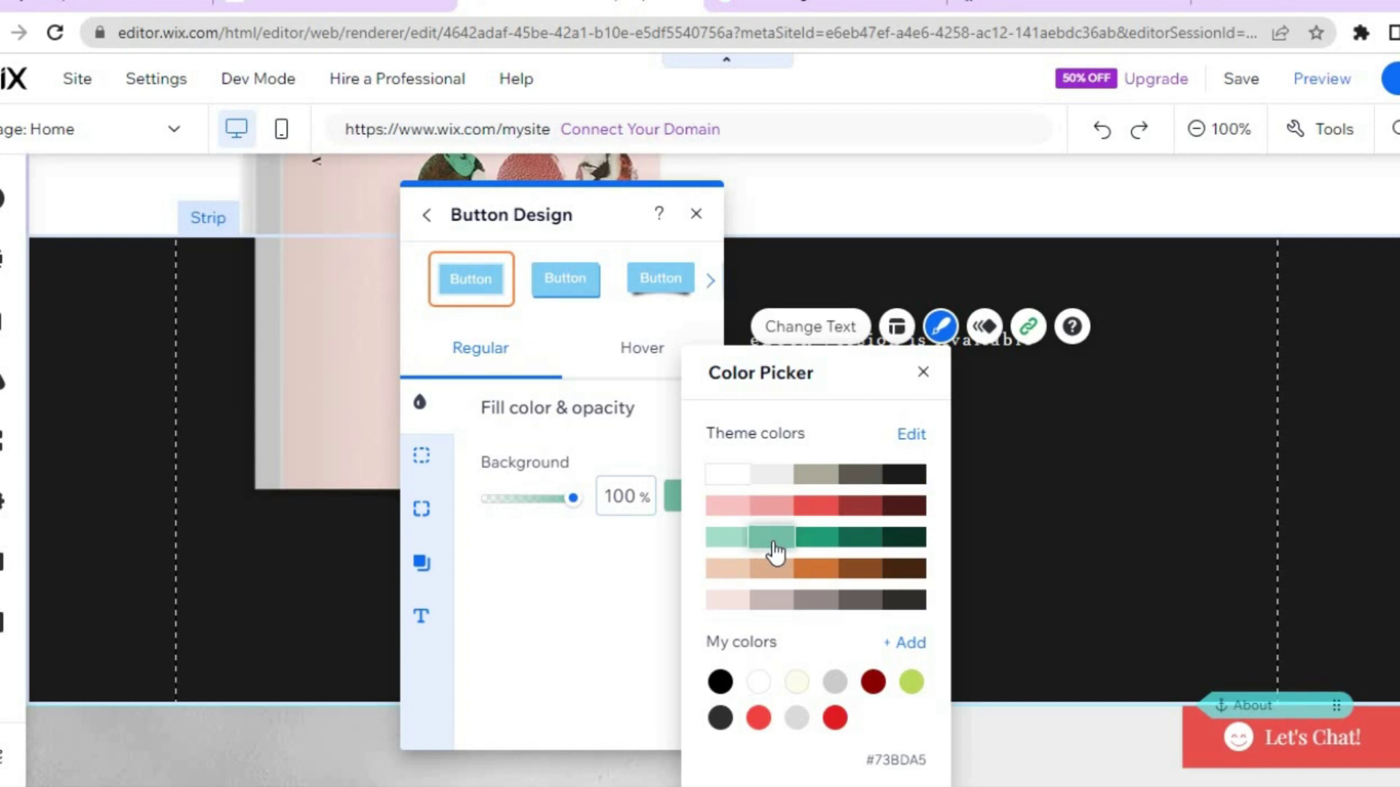
pyautogui.click(923, 376)
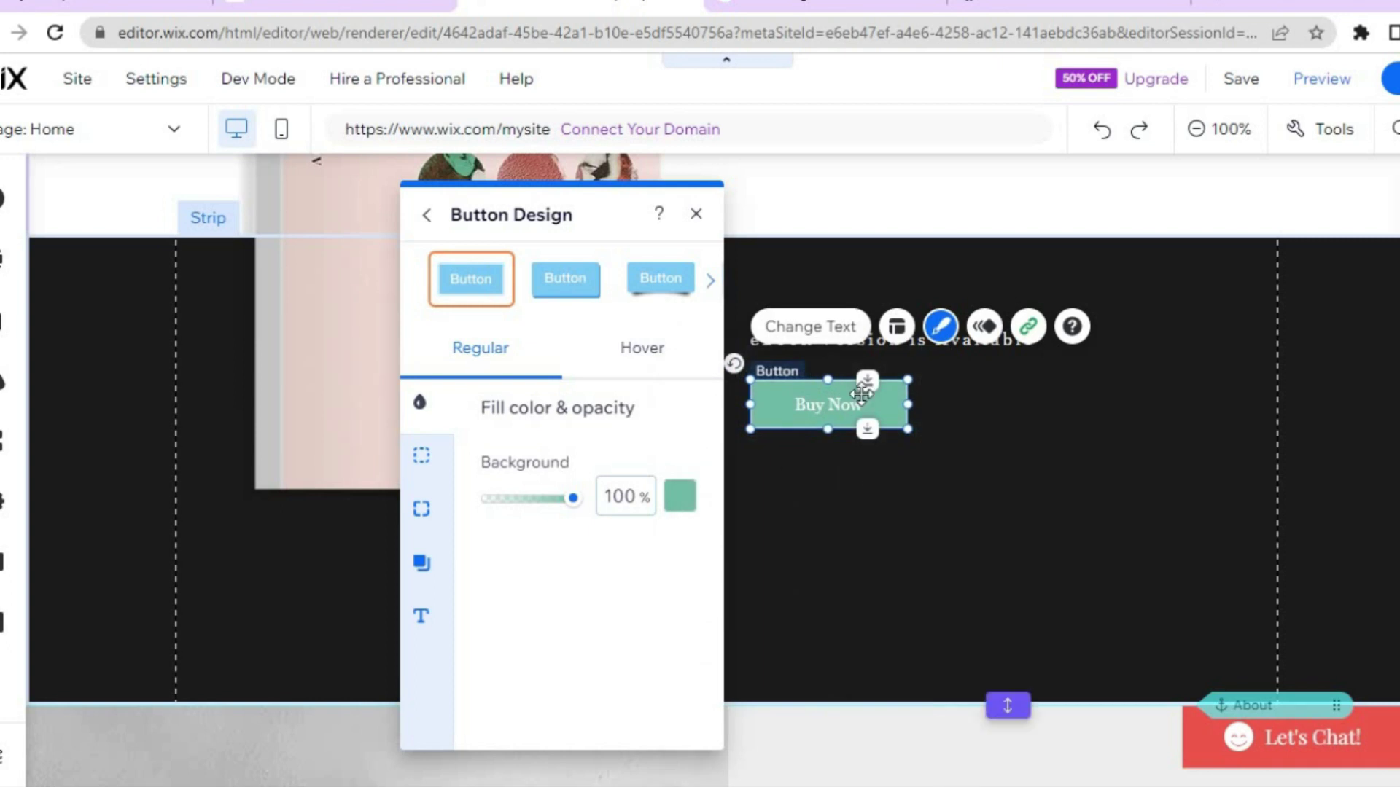
pyautogui.click(663, 292)
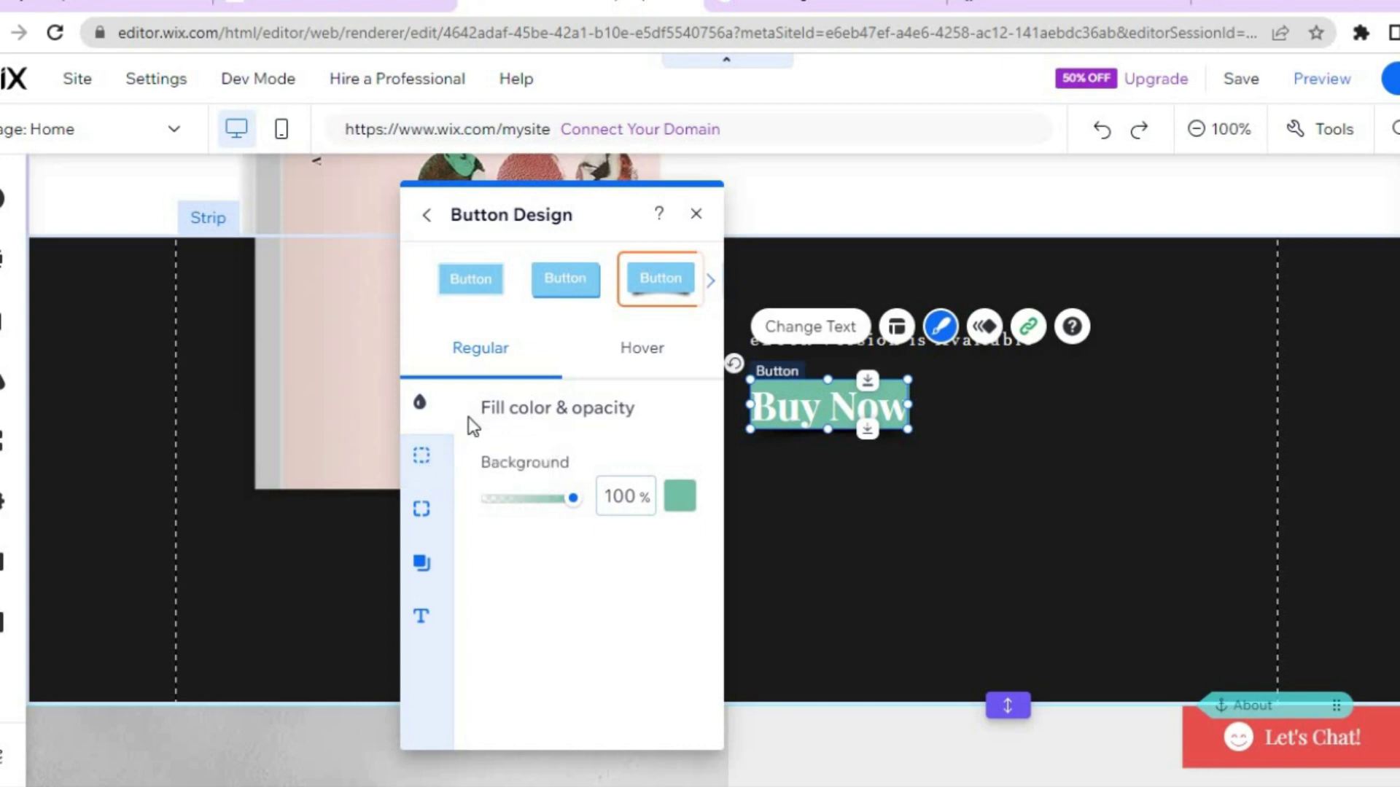
pyautogui.click(695, 216)
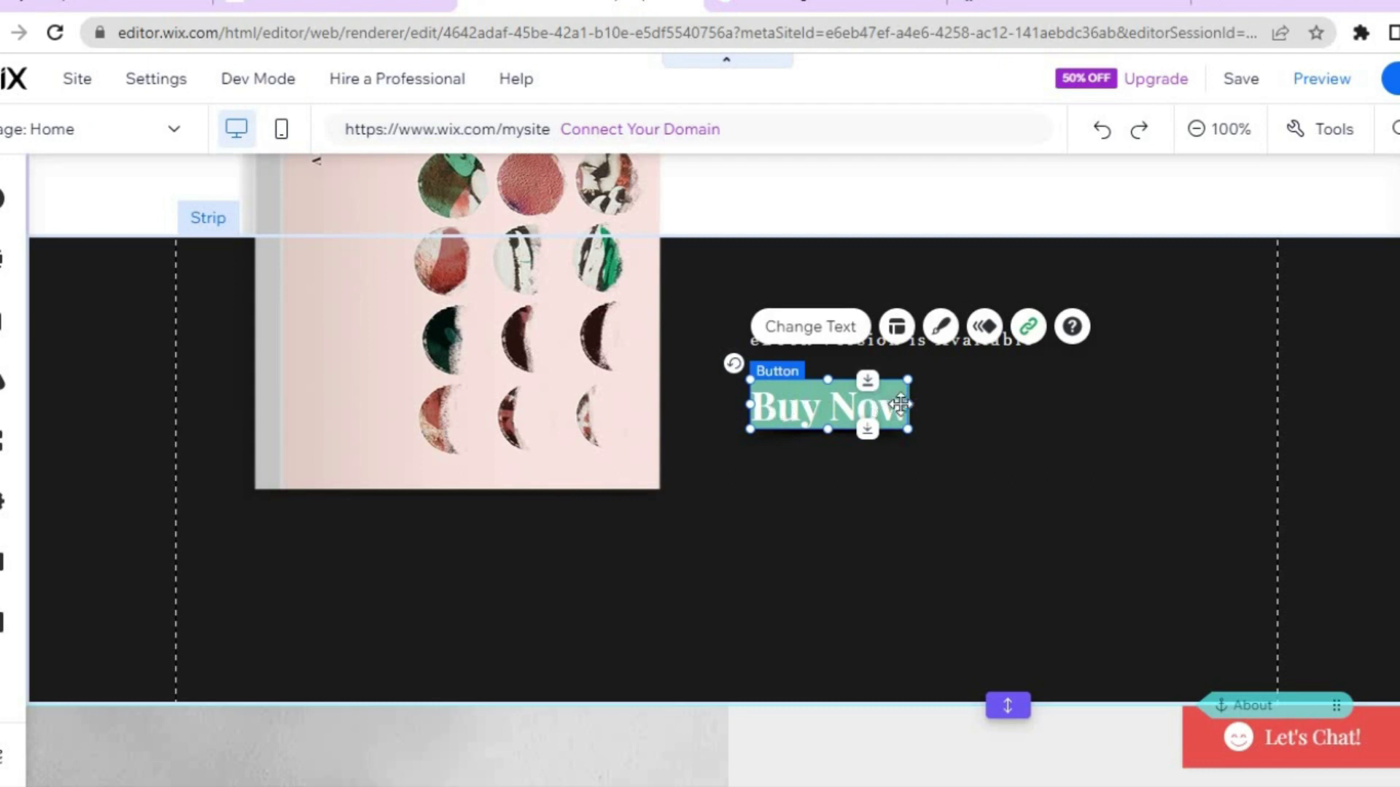
# Step: Link the Buy Now button to the Cart section of the Cart Page
pyautogui.click(1028, 327)
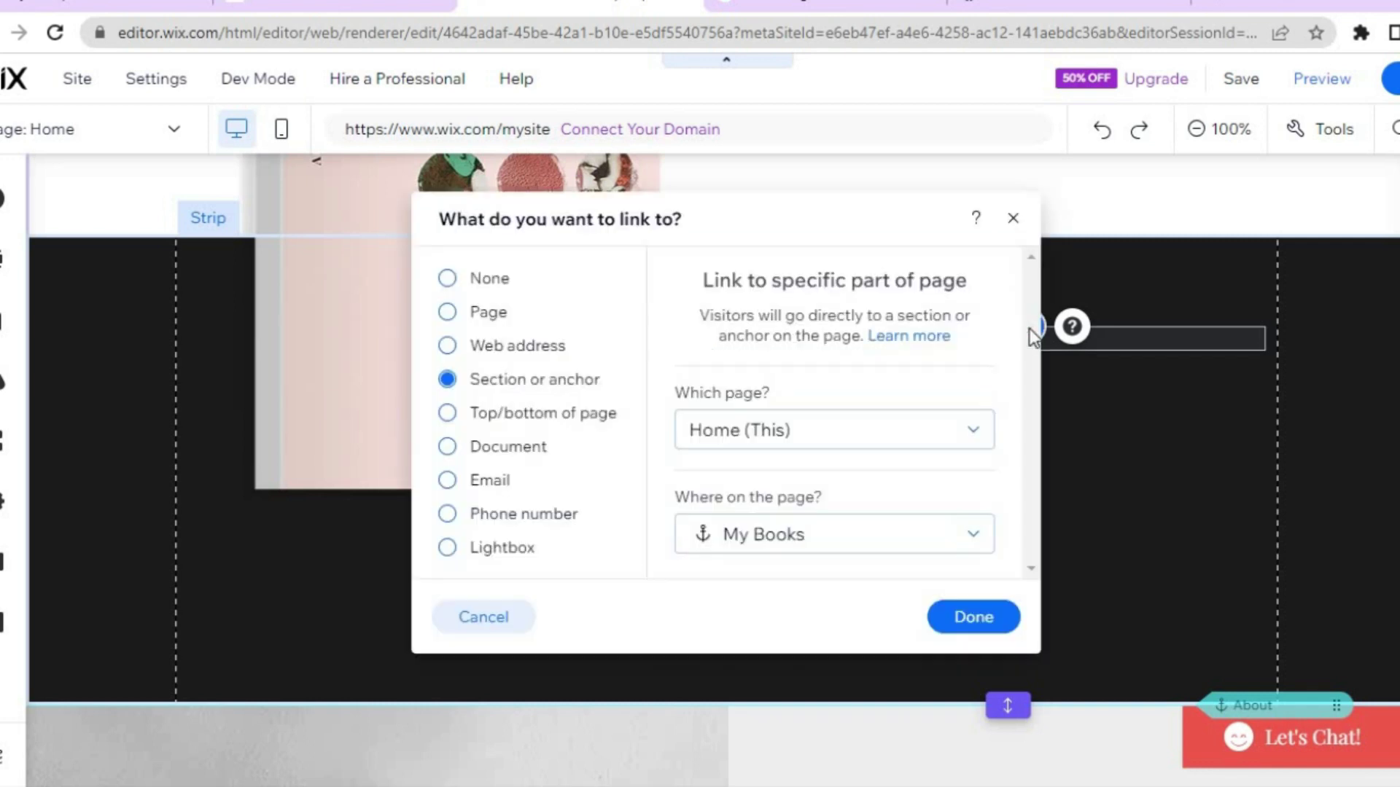
pyautogui.click(936, 439)
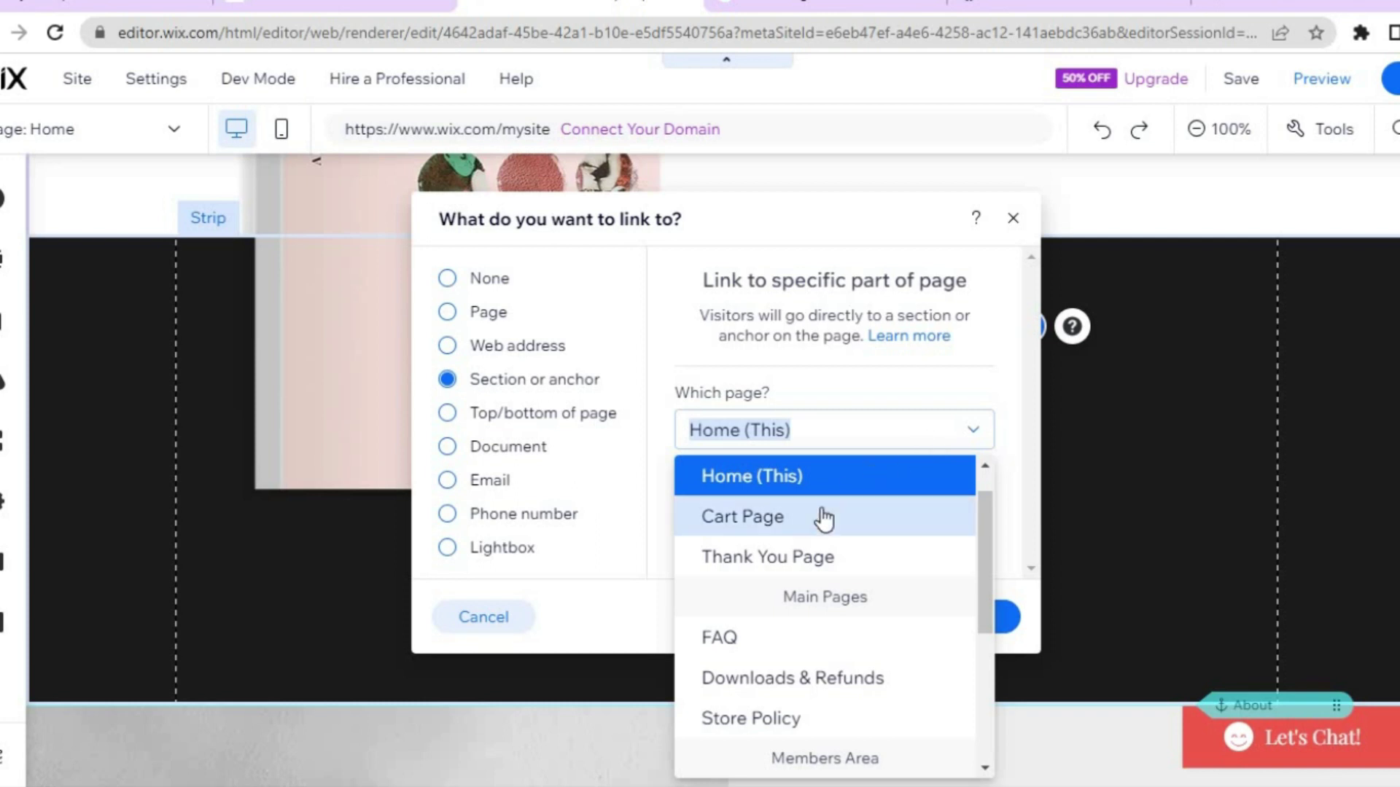
pyautogui.click(780, 526)
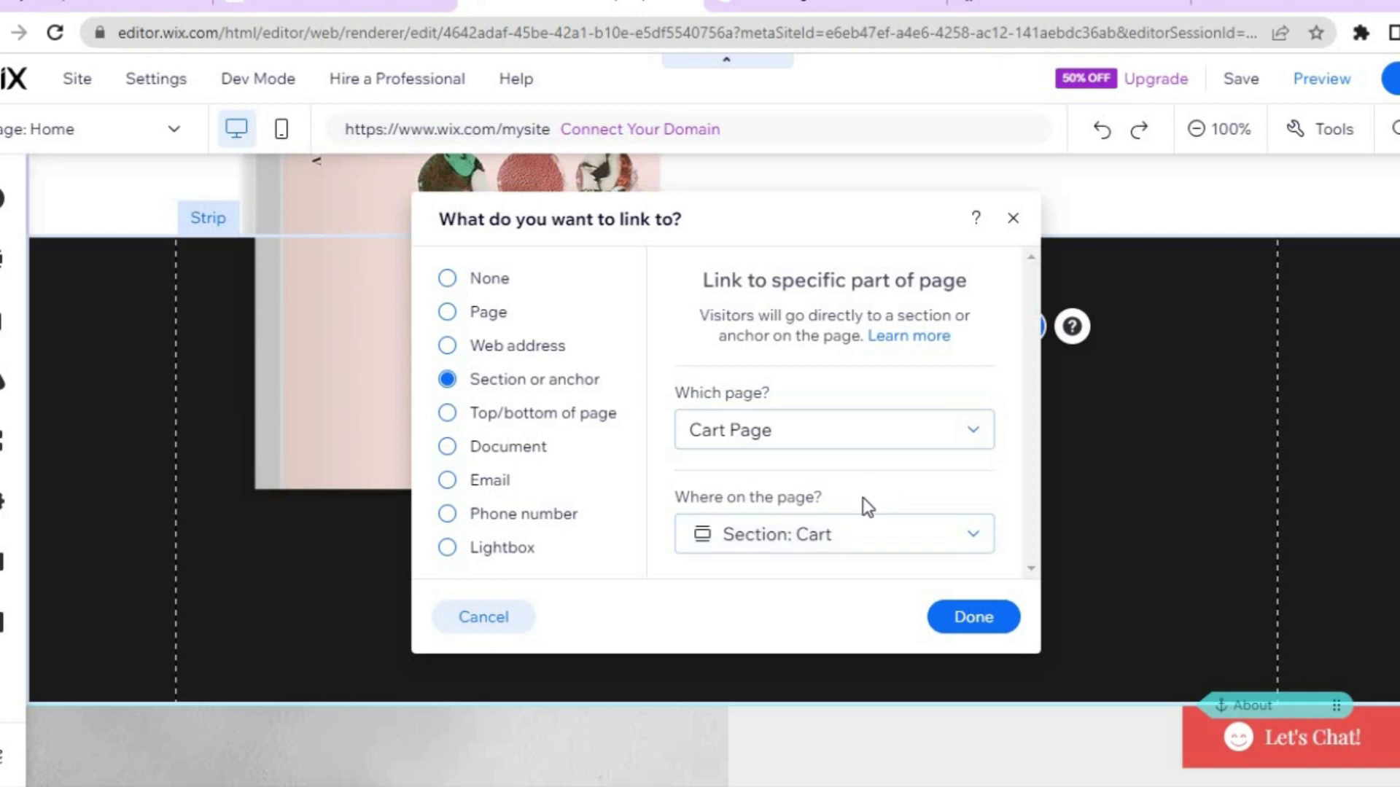
pyautogui.click(970, 614)
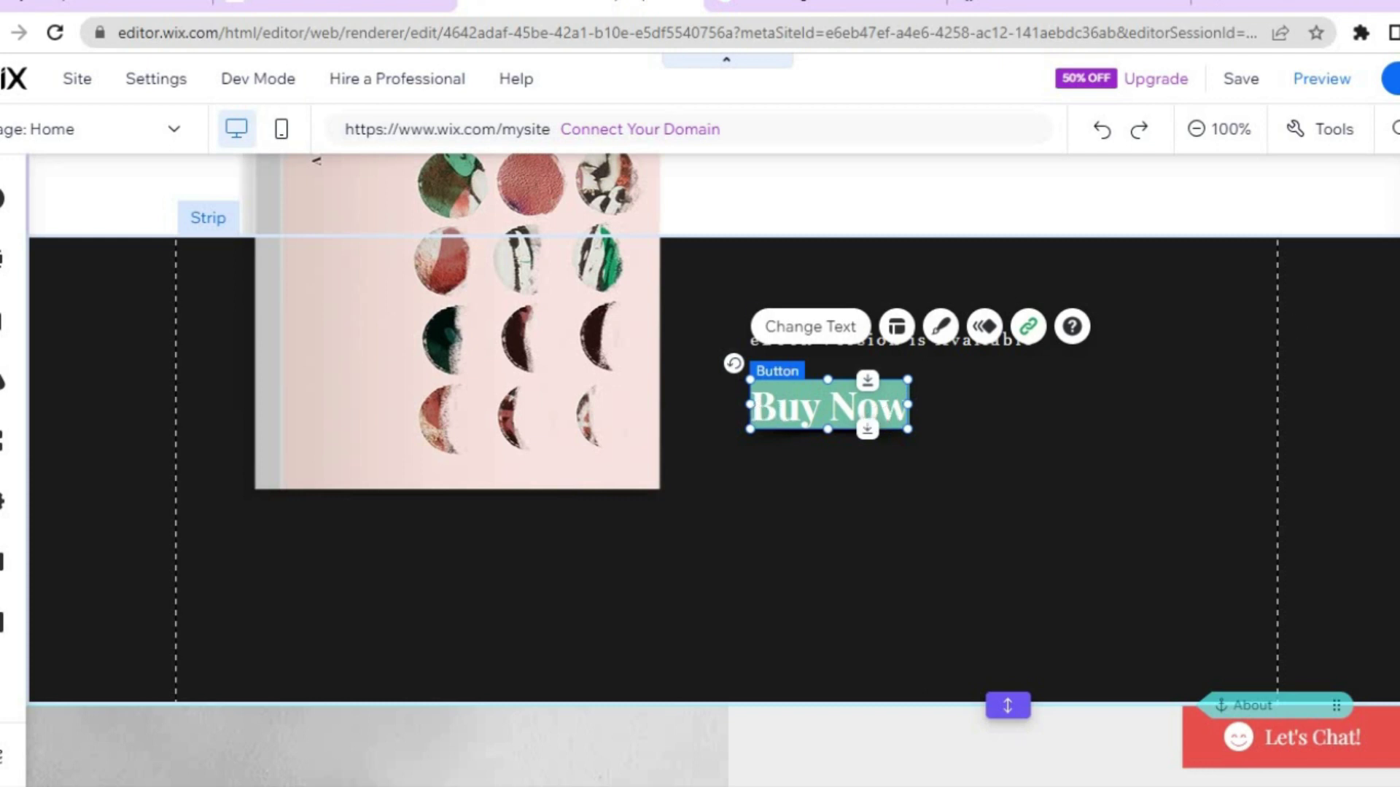
# Step: Look over the My Story section and examine the text, image, button, form and embed code elements available for adding, without adding any
pyautogui.scroll(-8, 715, 467)
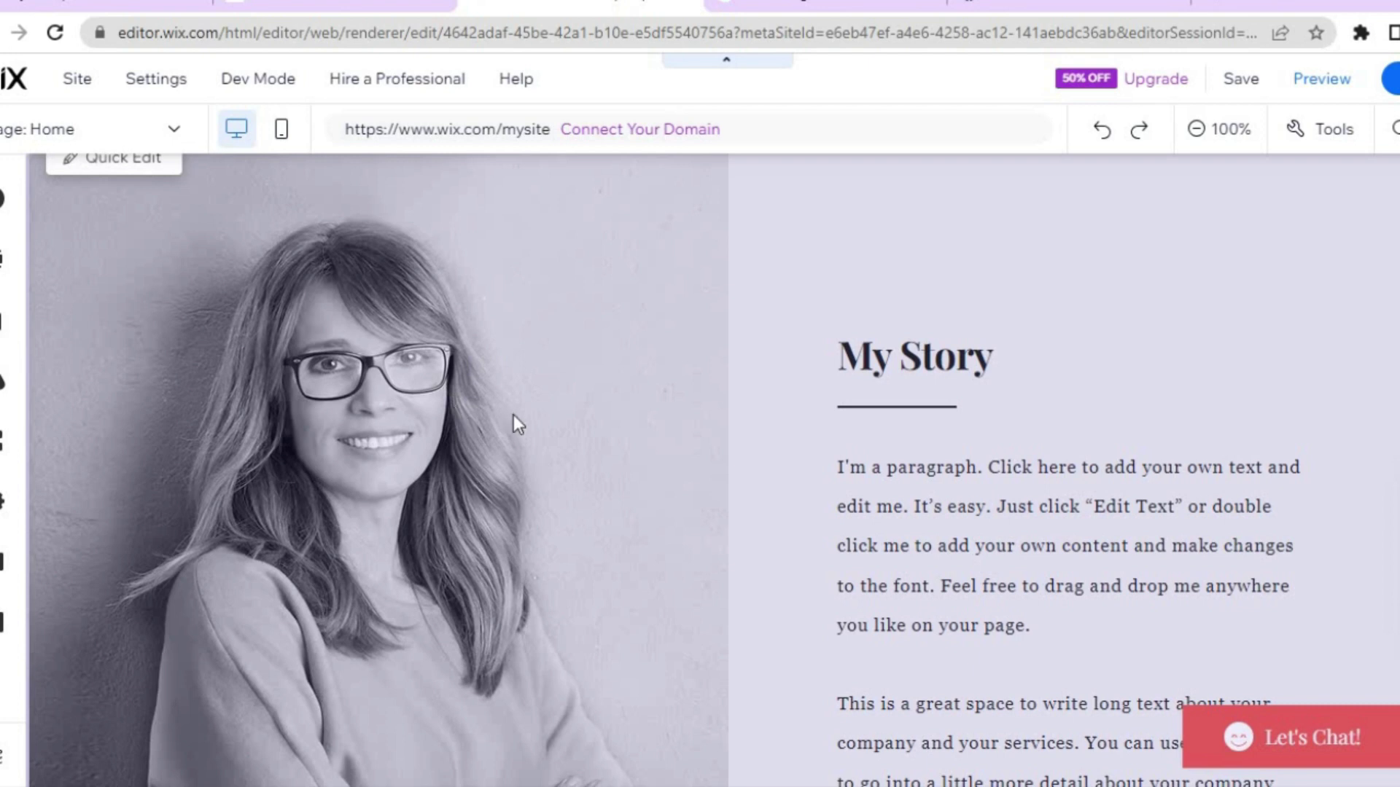
pyautogui.click(1053, 538)
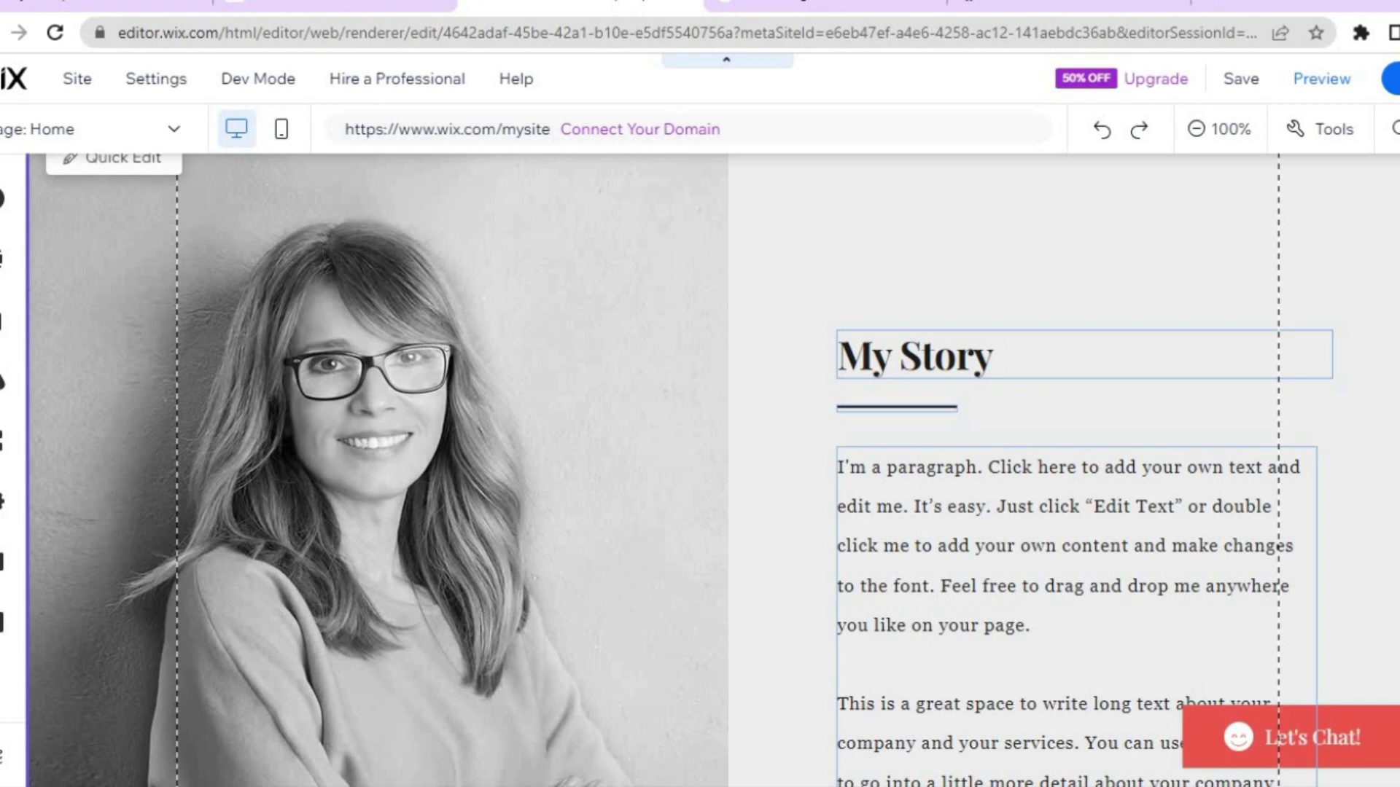
pyautogui.scroll(-10, 712, 471)
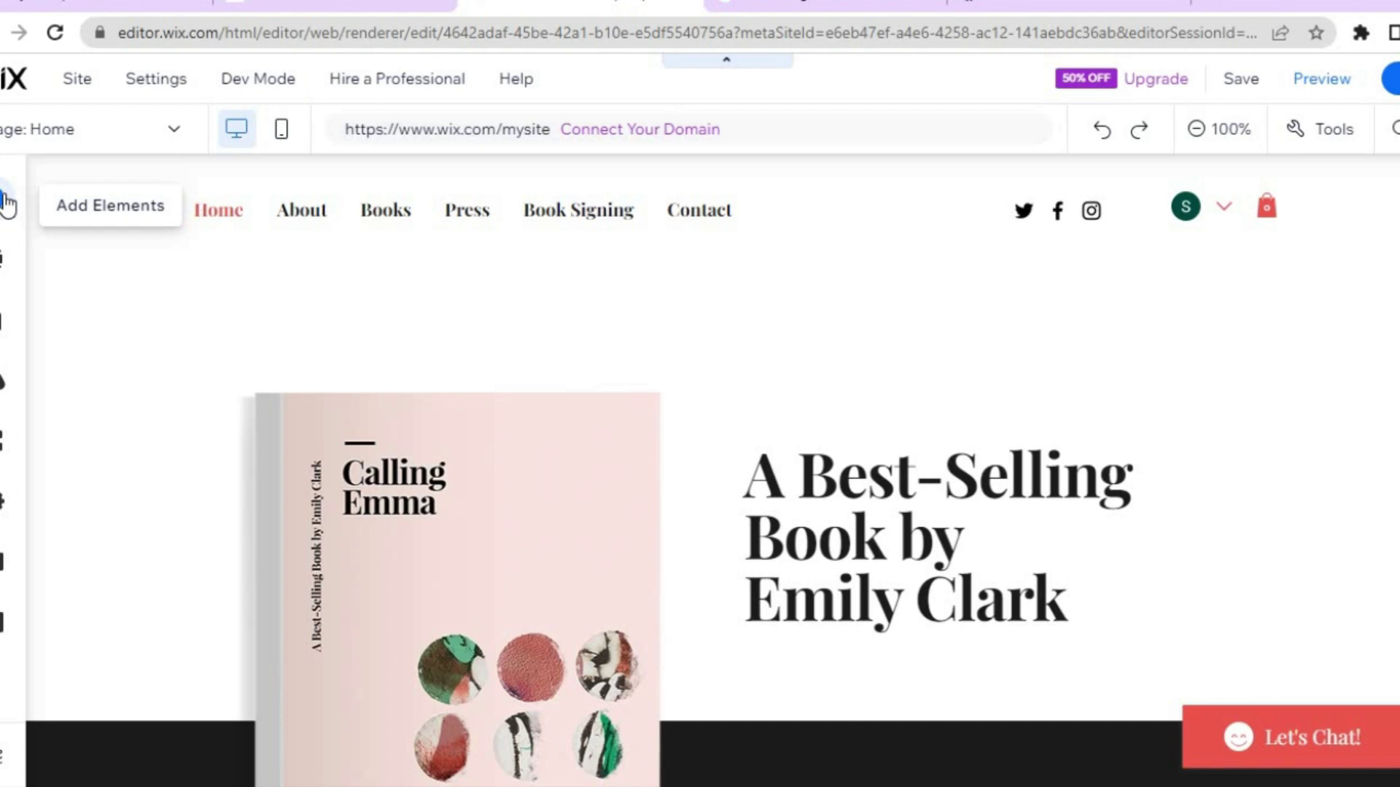
pyautogui.click(8, 205)
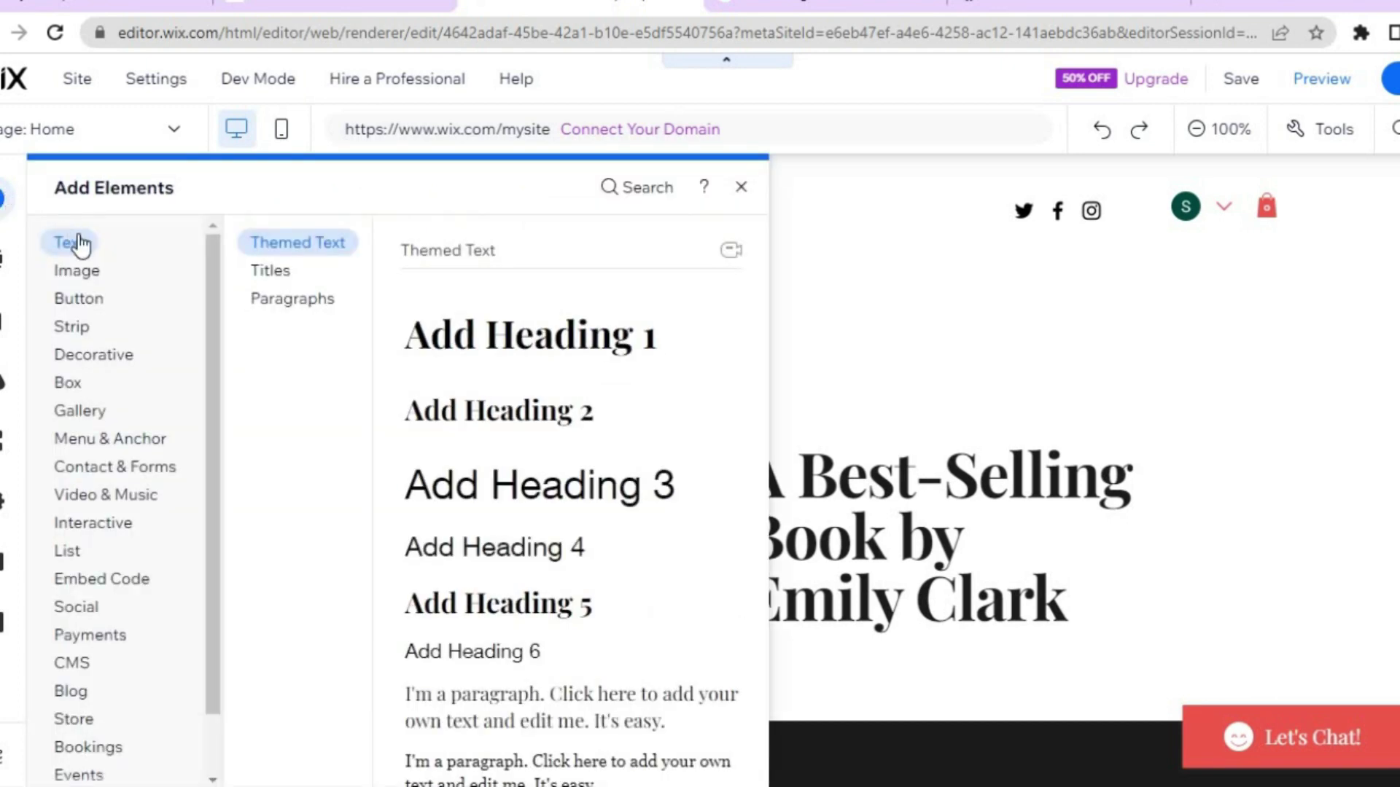
pyautogui.click(92, 277)
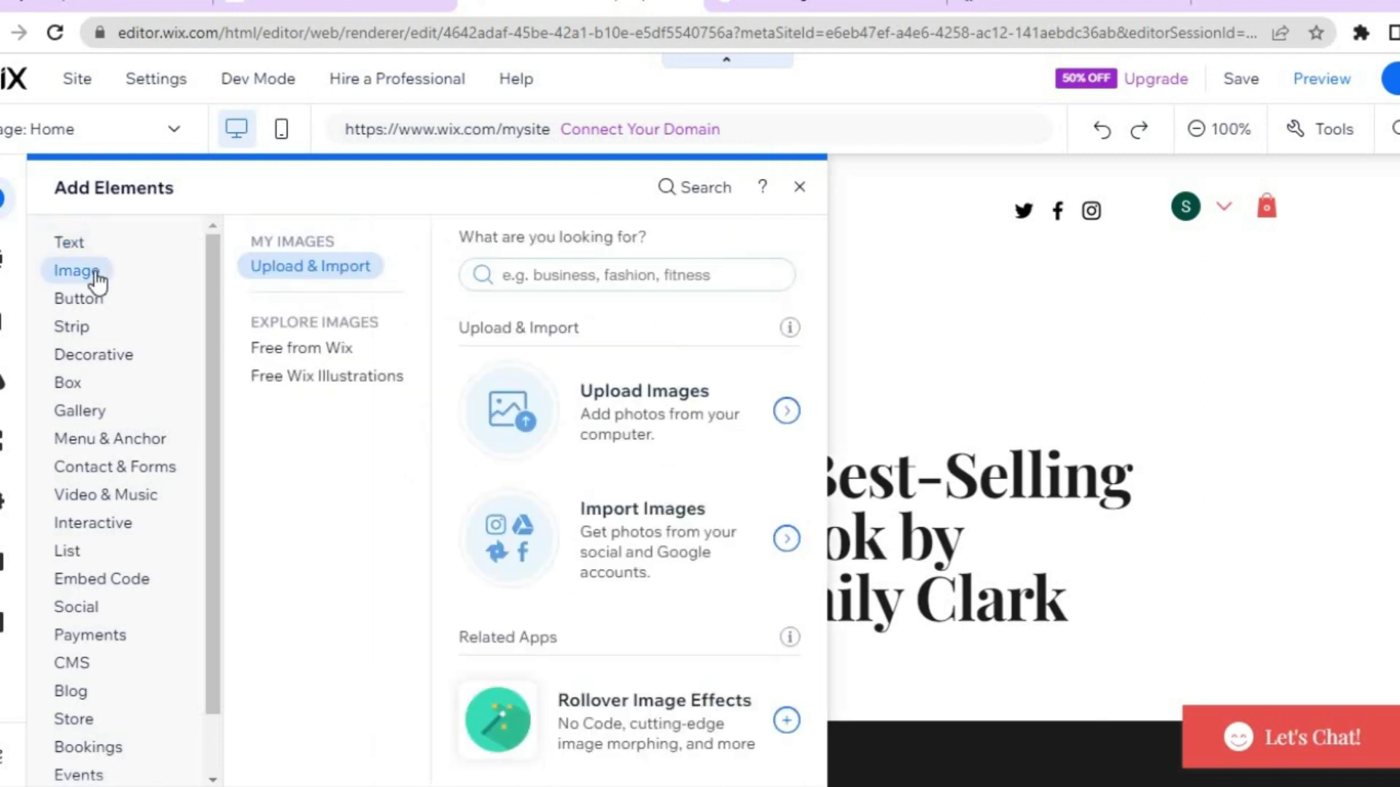
pyautogui.click(101, 301)
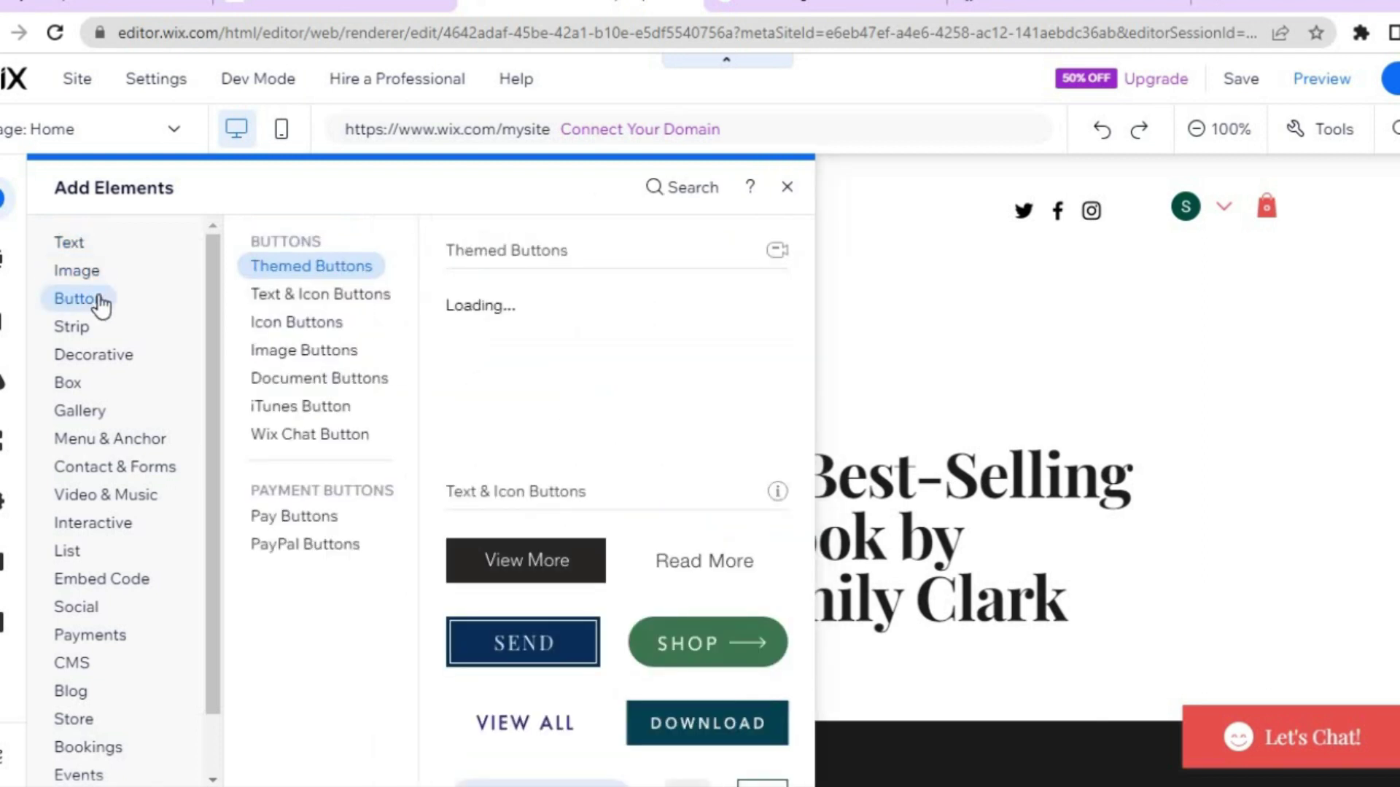
pyautogui.click(125, 466)
pyautogui.click(103, 578)
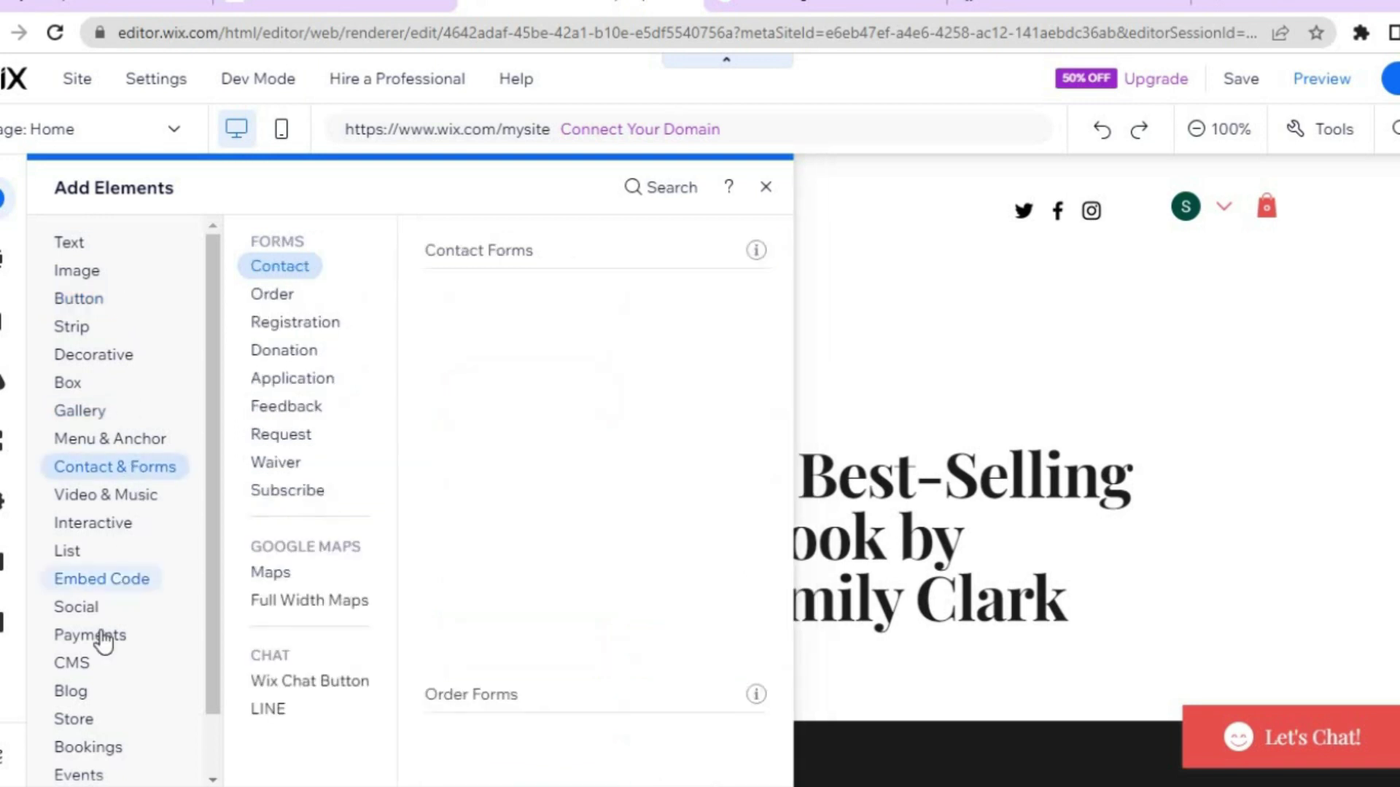
pyautogui.click(91, 745)
pyautogui.click(125, 587)
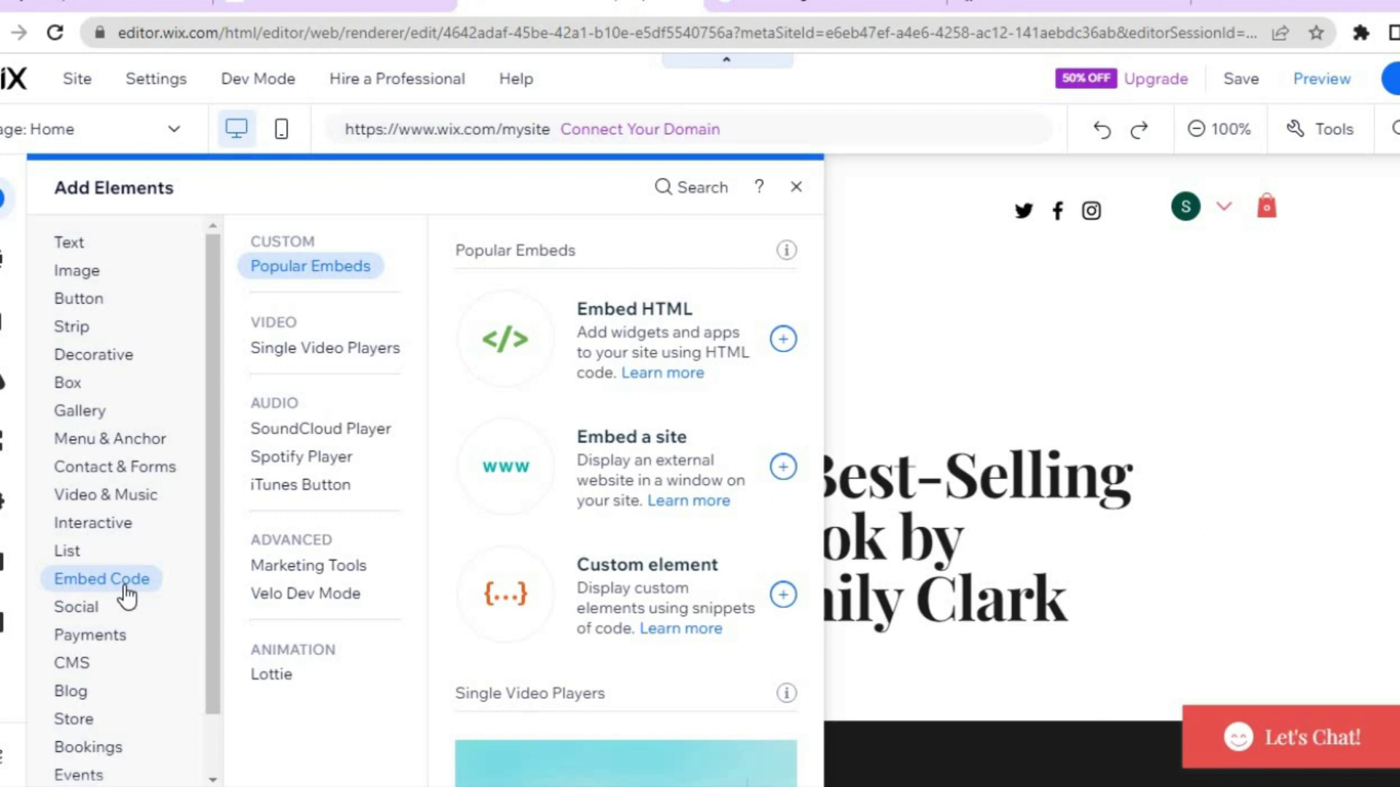
pyautogui.click(795, 189)
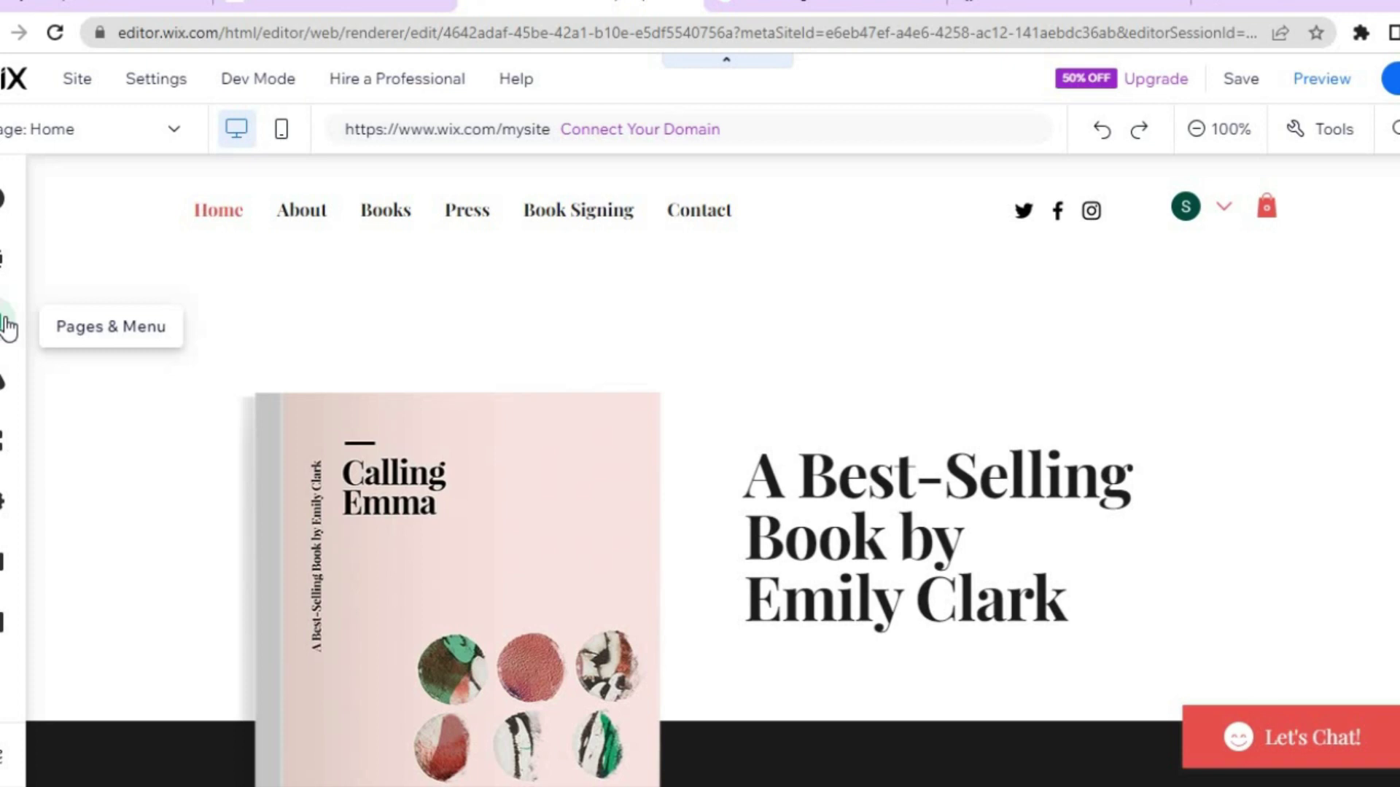
# Step: Open the Product Page from the store pages for editing and look over its layout
pyautogui.click(7, 327)
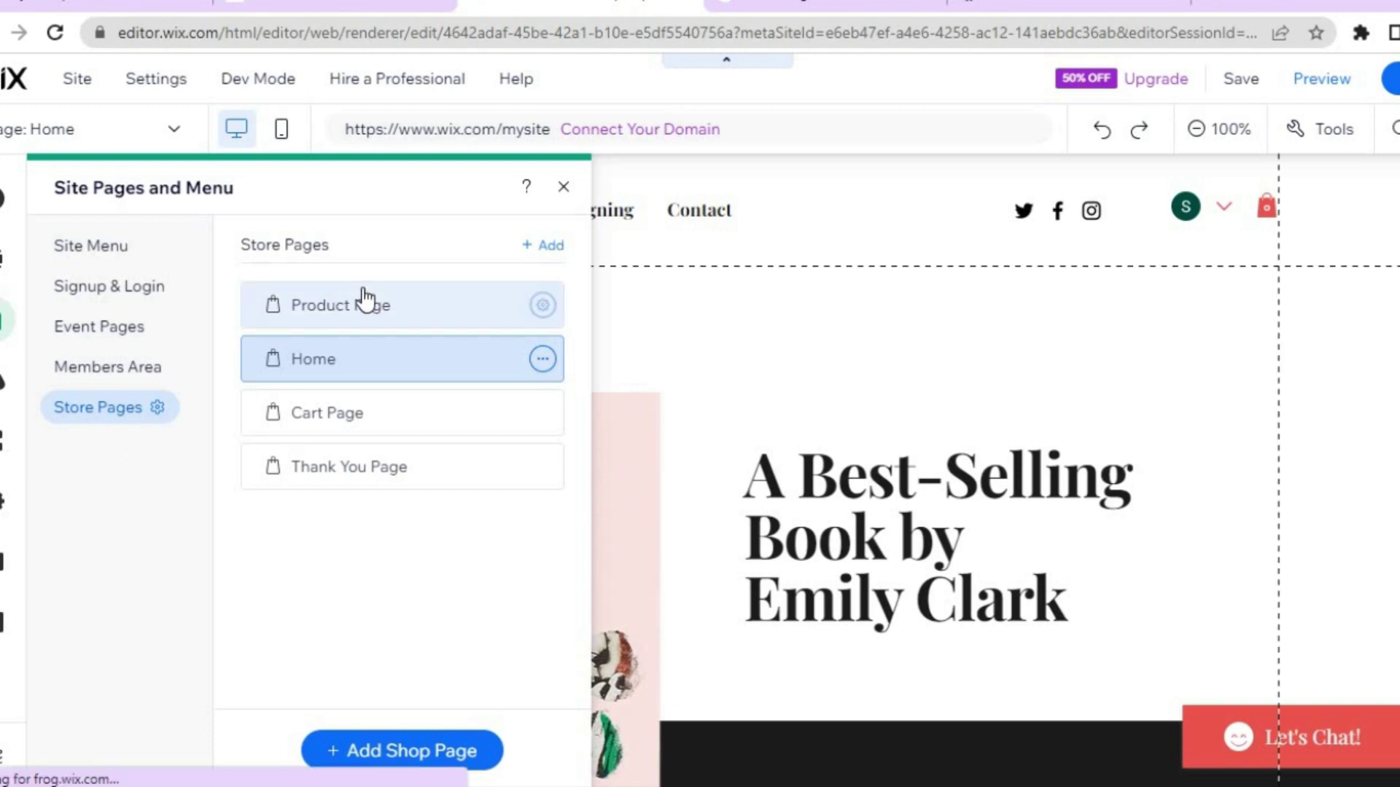
pyautogui.click(399, 310)
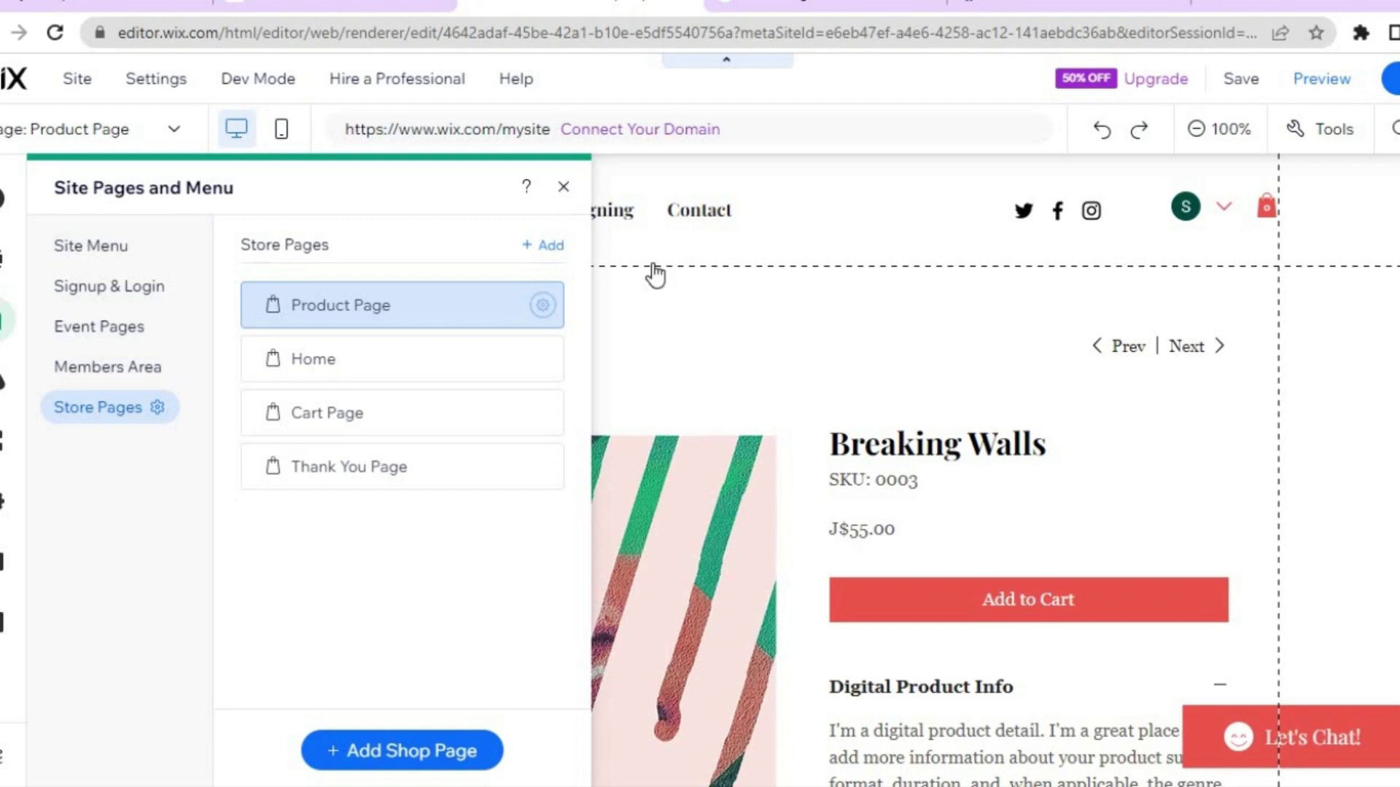
pyautogui.click(683, 323)
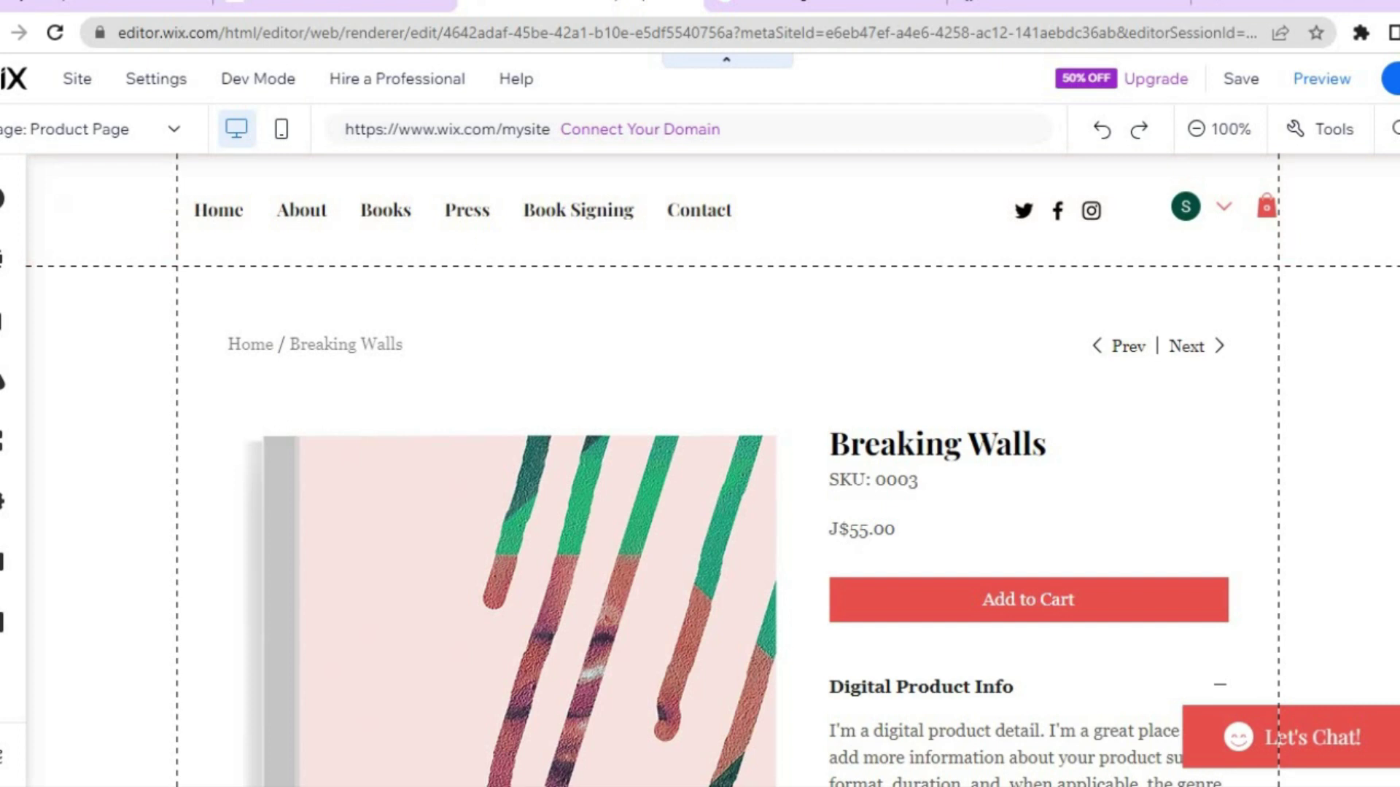
pyautogui.scroll(-6, 729, 467)
pyautogui.scroll(5, 729, 466)
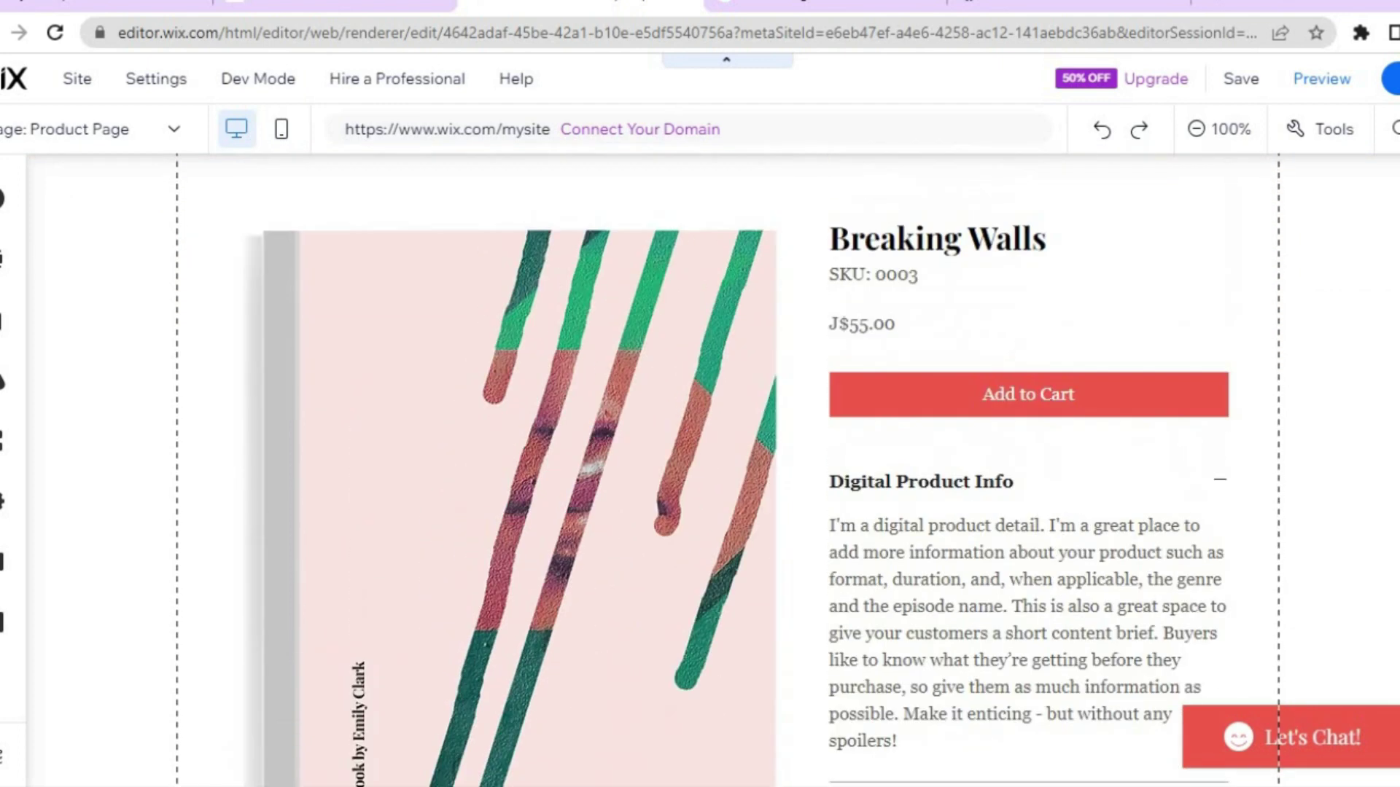
pyautogui.scroll(1, 726, 467)
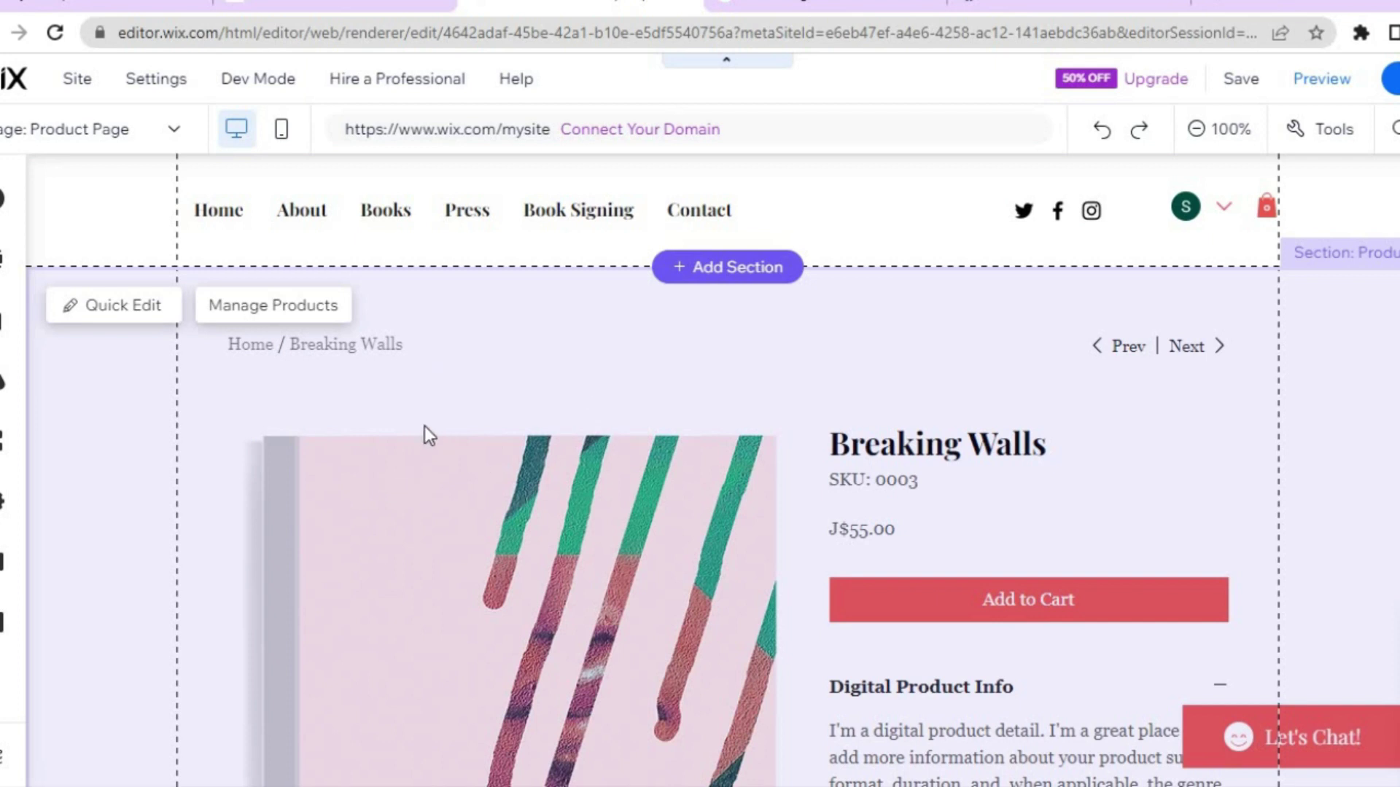
# Step: Open the store's product management and examine the form for a new digital file product, then return to the Product Page without saving
pyautogui.click(311, 314)
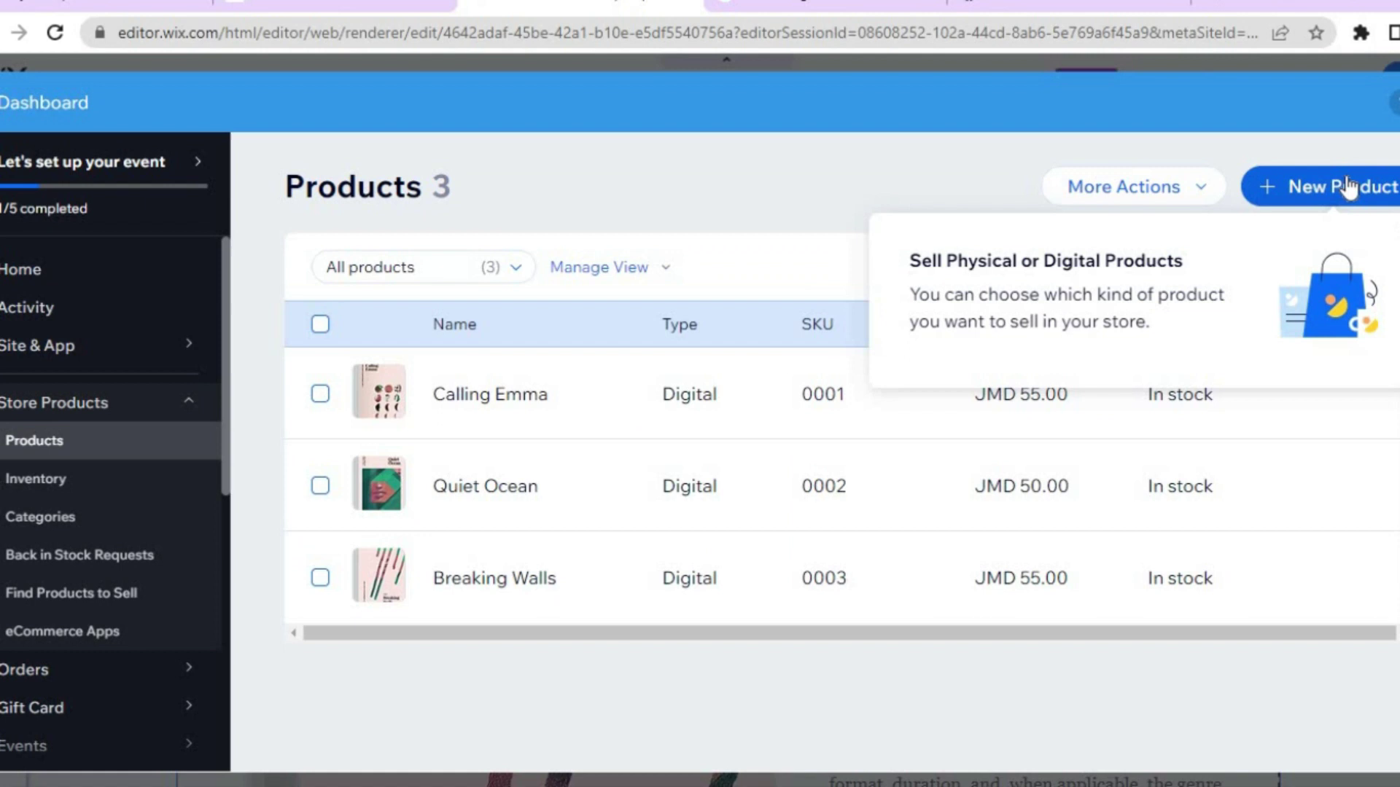
pyautogui.click(1347, 187)
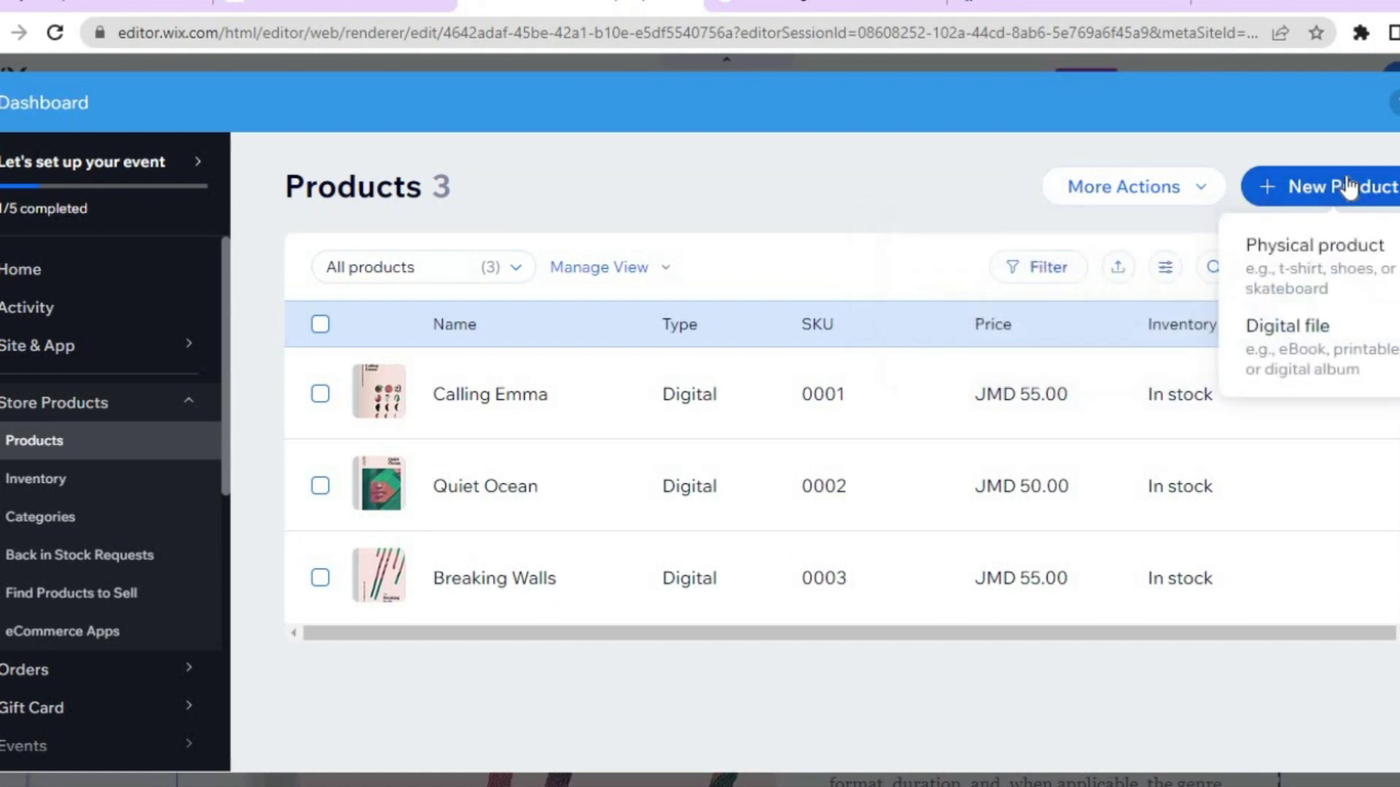
pyautogui.click(1322, 342)
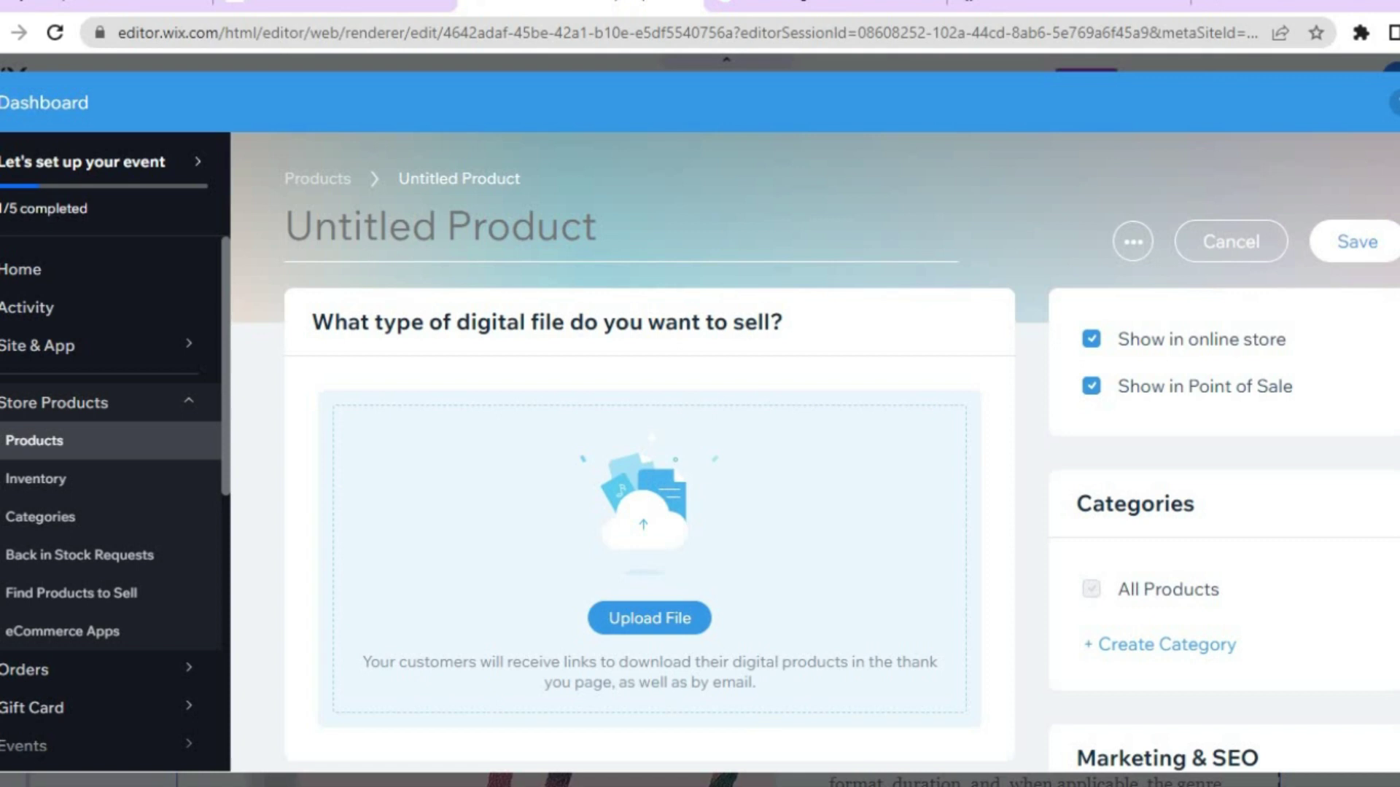
pyautogui.scroll(-8, 842, 455)
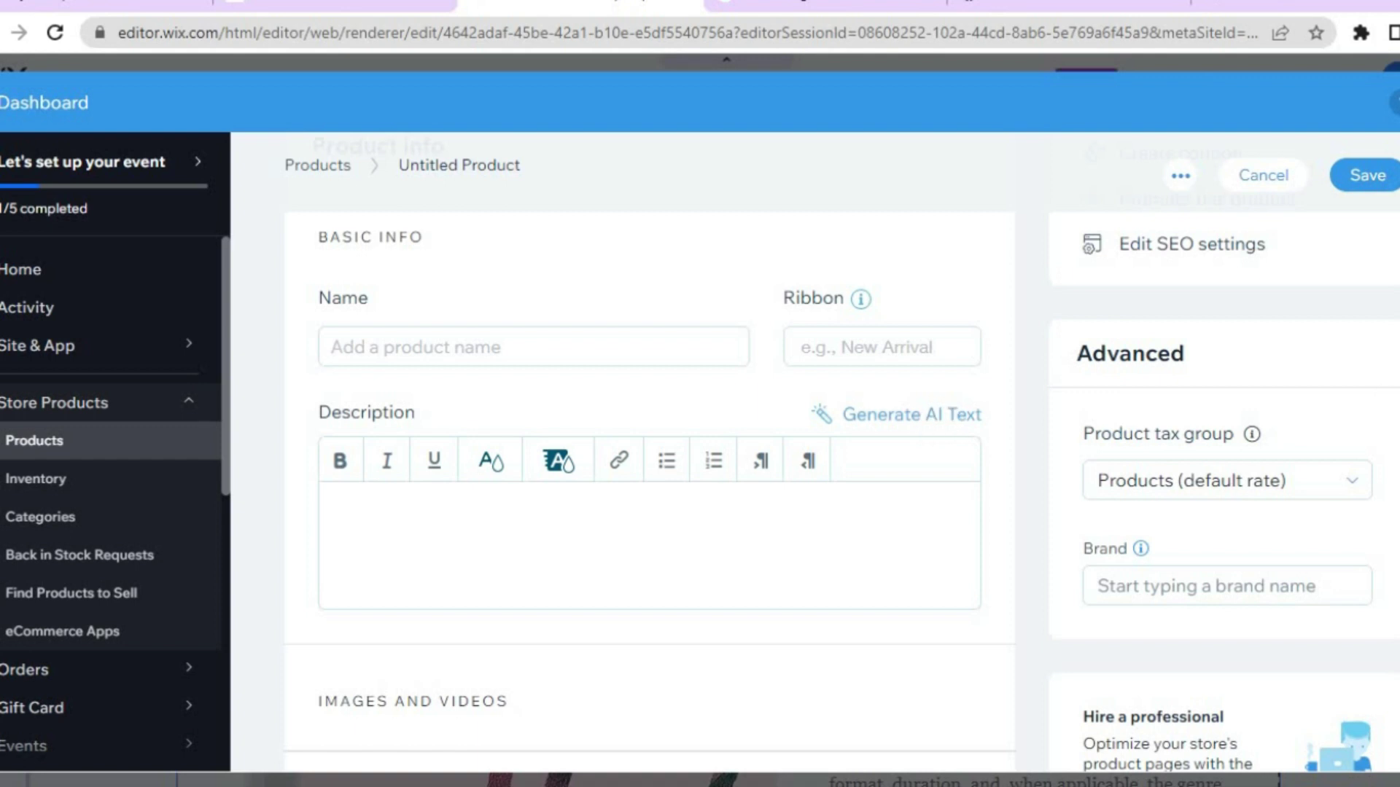
pyautogui.scroll(-6, 649, 481)
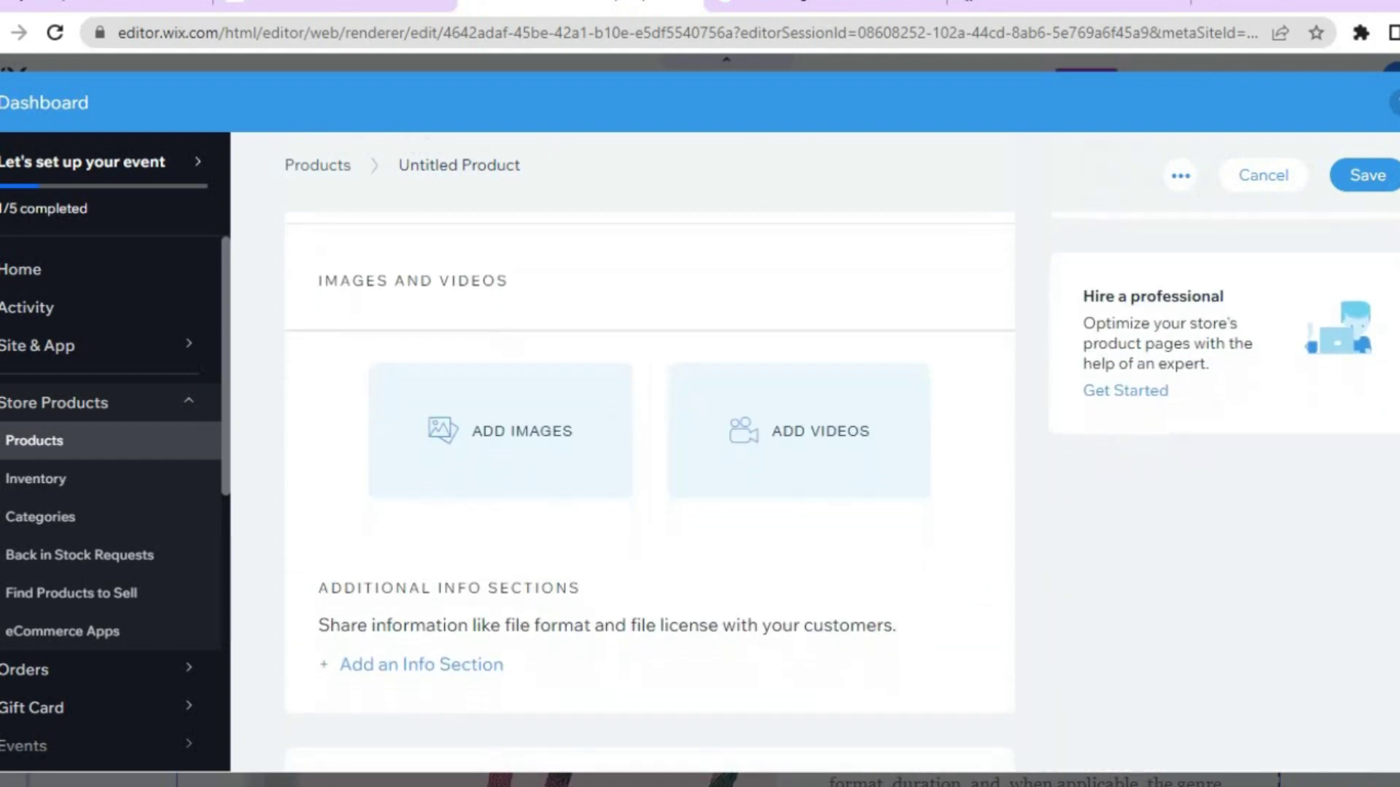
pyautogui.scroll(-1, 649, 481)
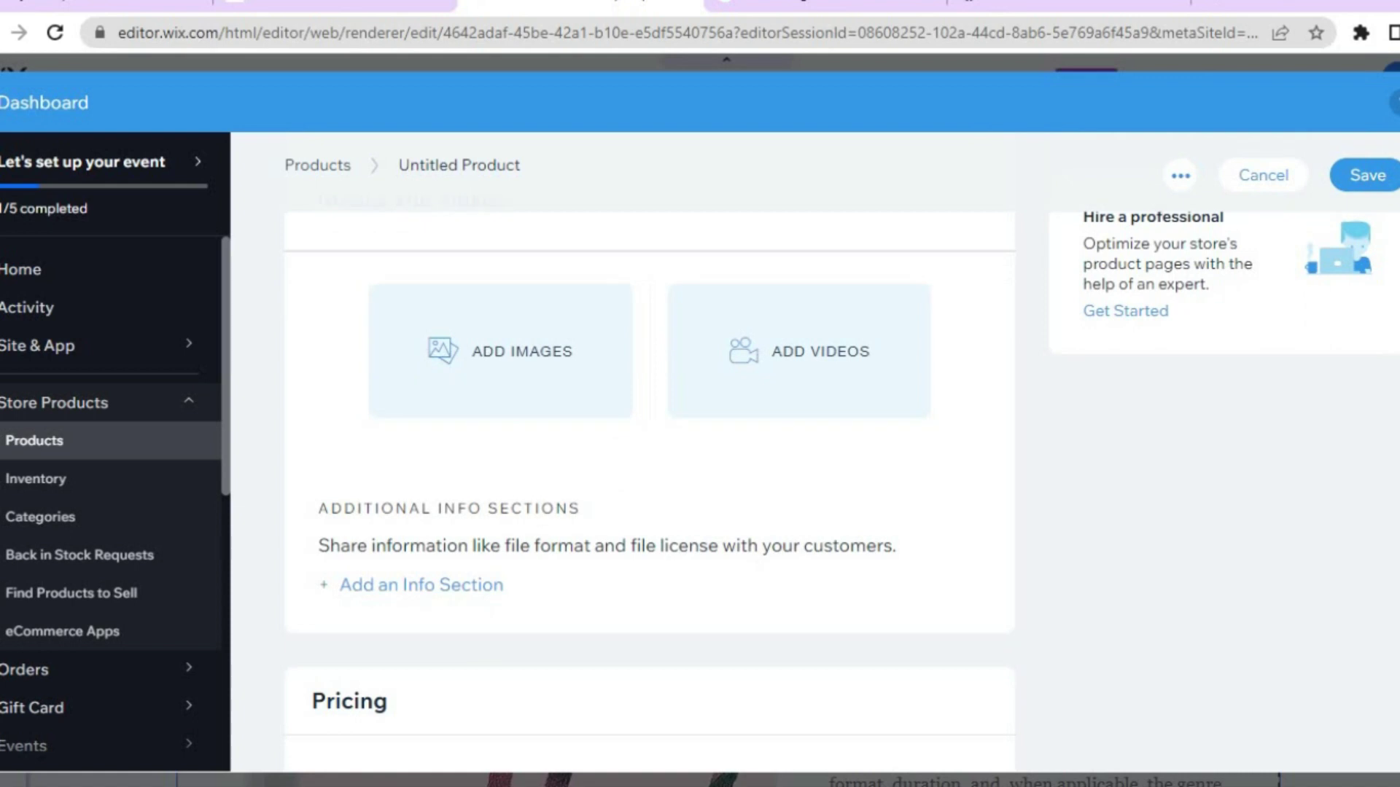
pyautogui.scroll(-6, 649, 482)
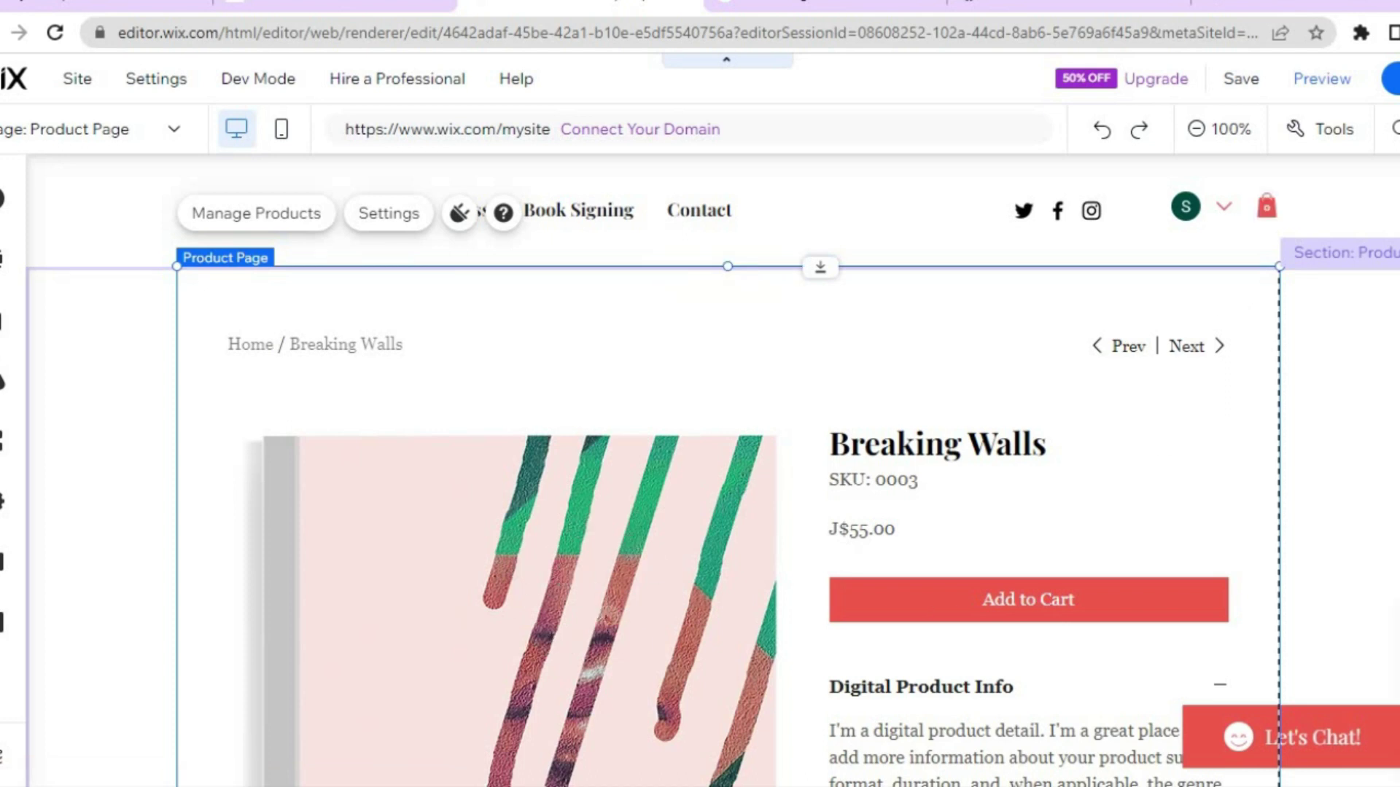
pyautogui.scroll(-2, 1001, 428)
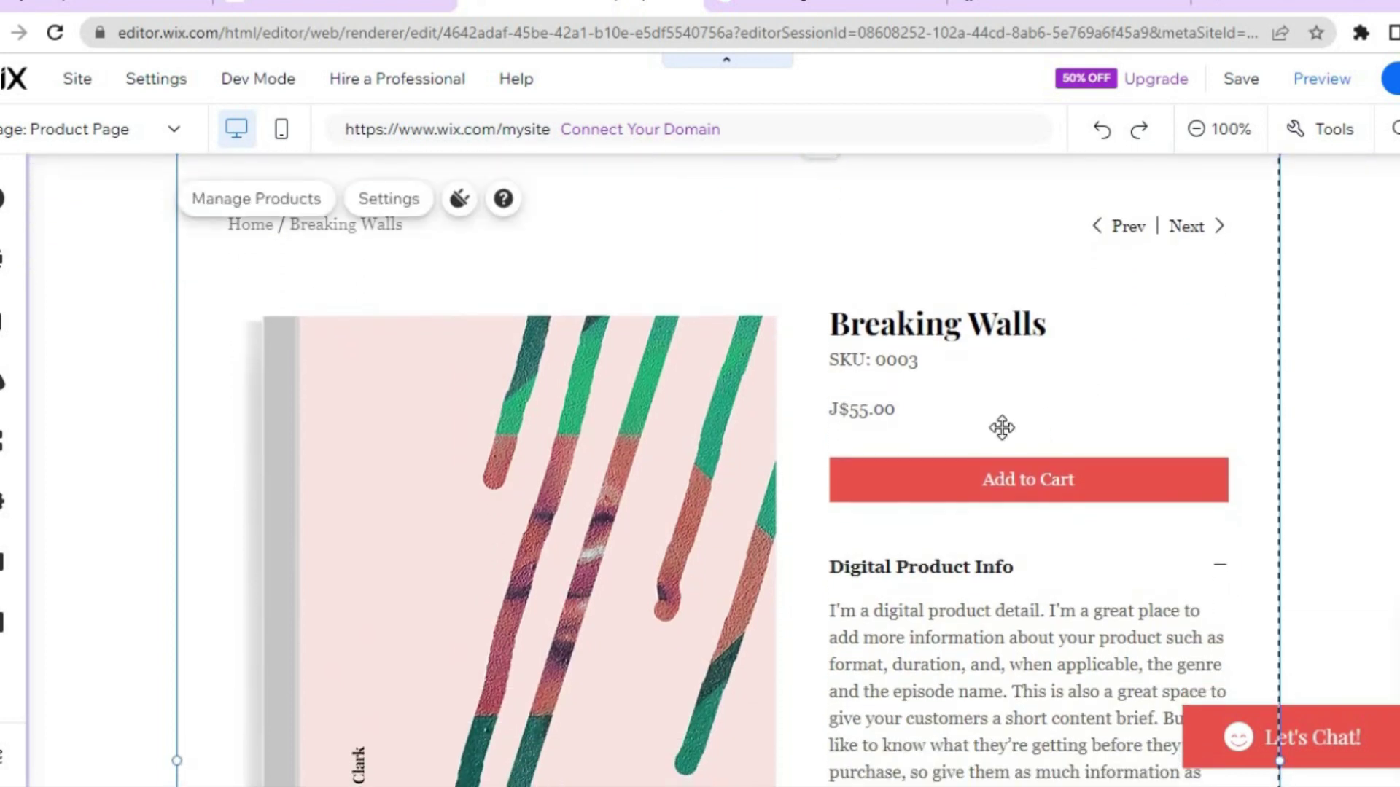
# Step: Open the product page settings, examine the page customization and button text options, and close them without changing anything
pyautogui.click(1002, 428)
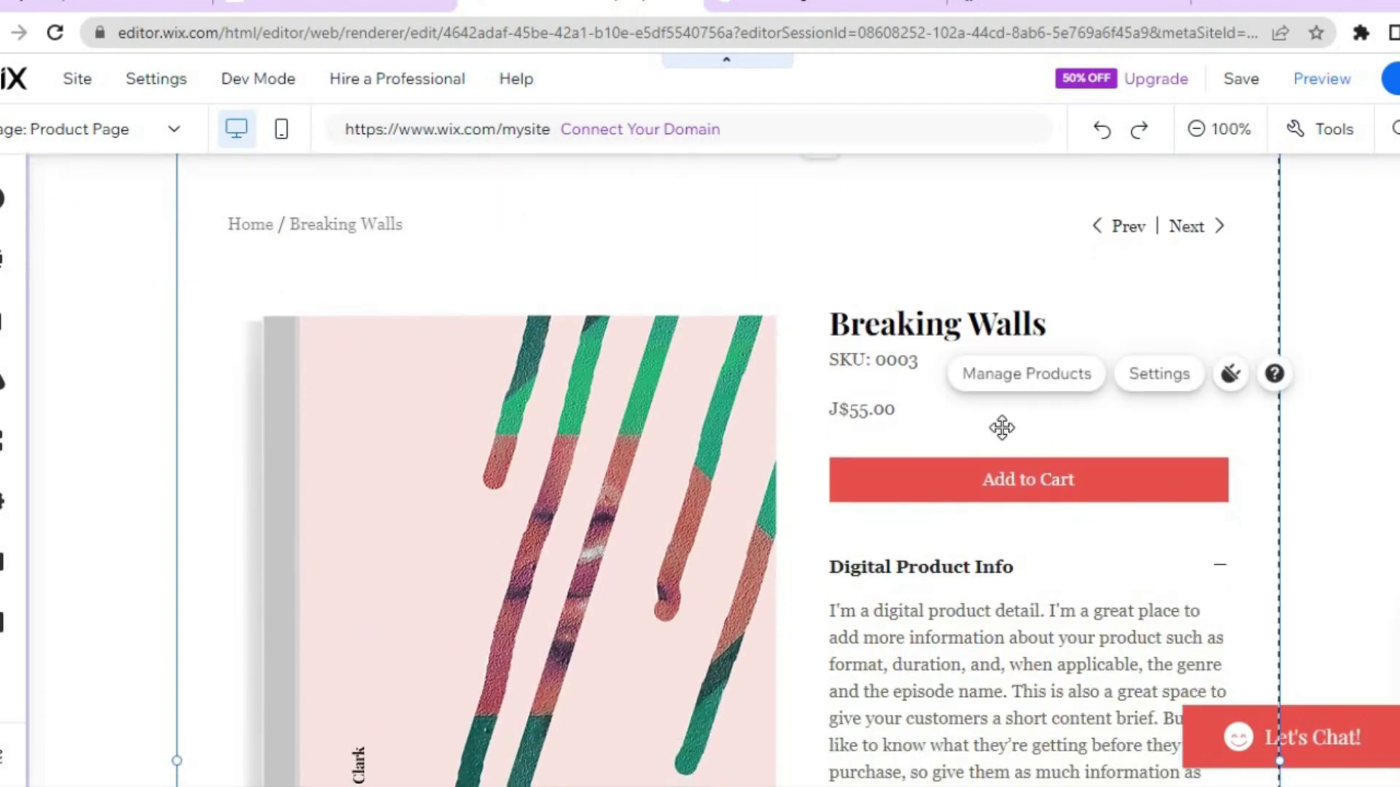
pyautogui.click(1160, 375)
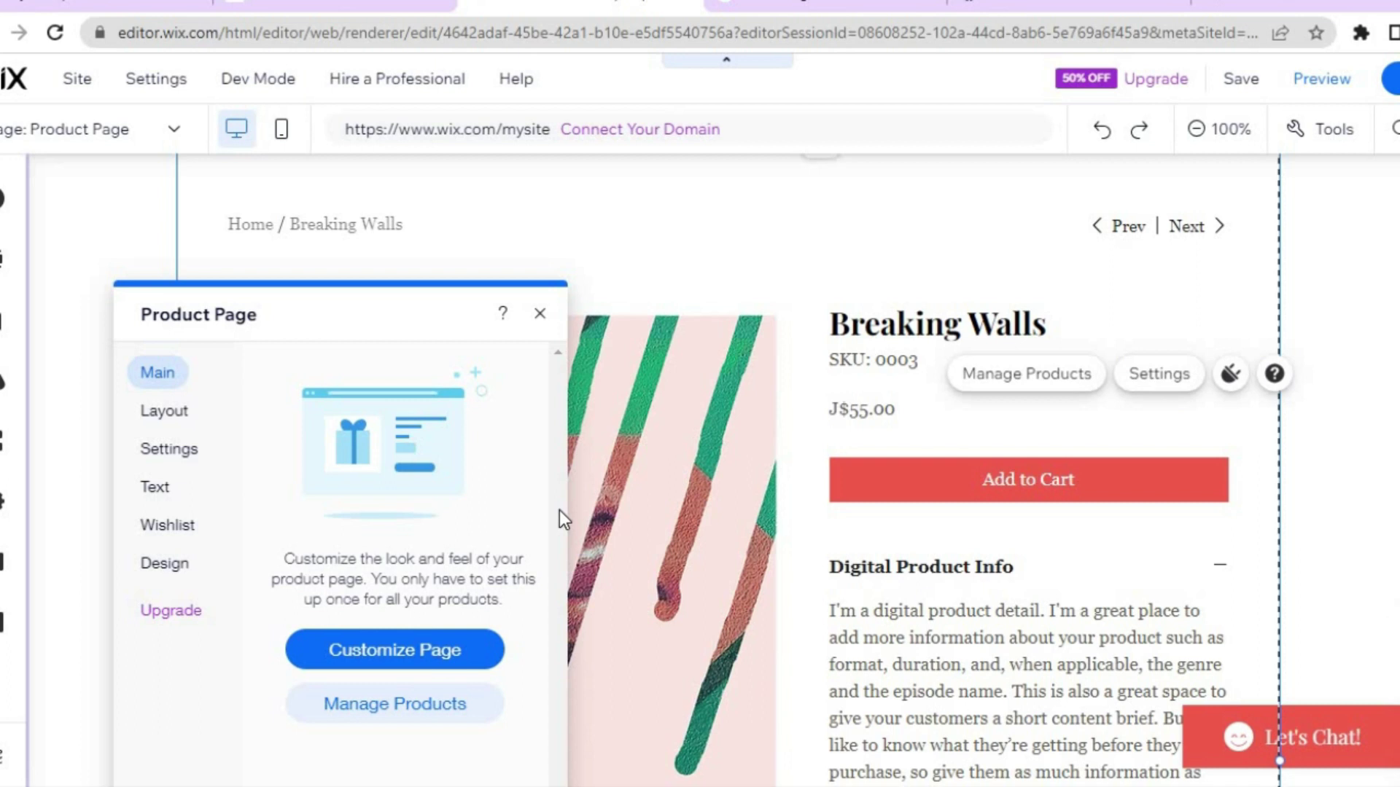
pyautogui.click(385, 654)
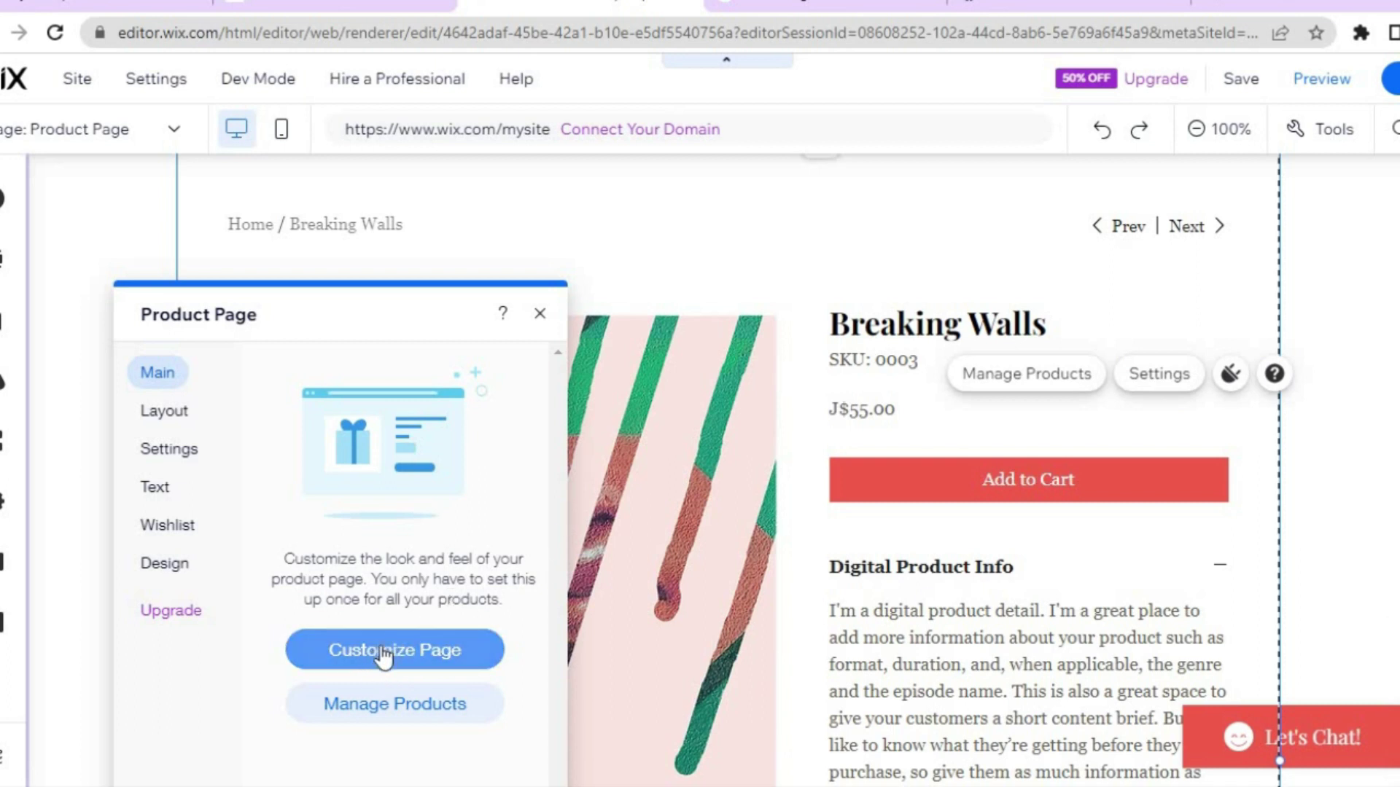
pyautogui.click(166, 496)
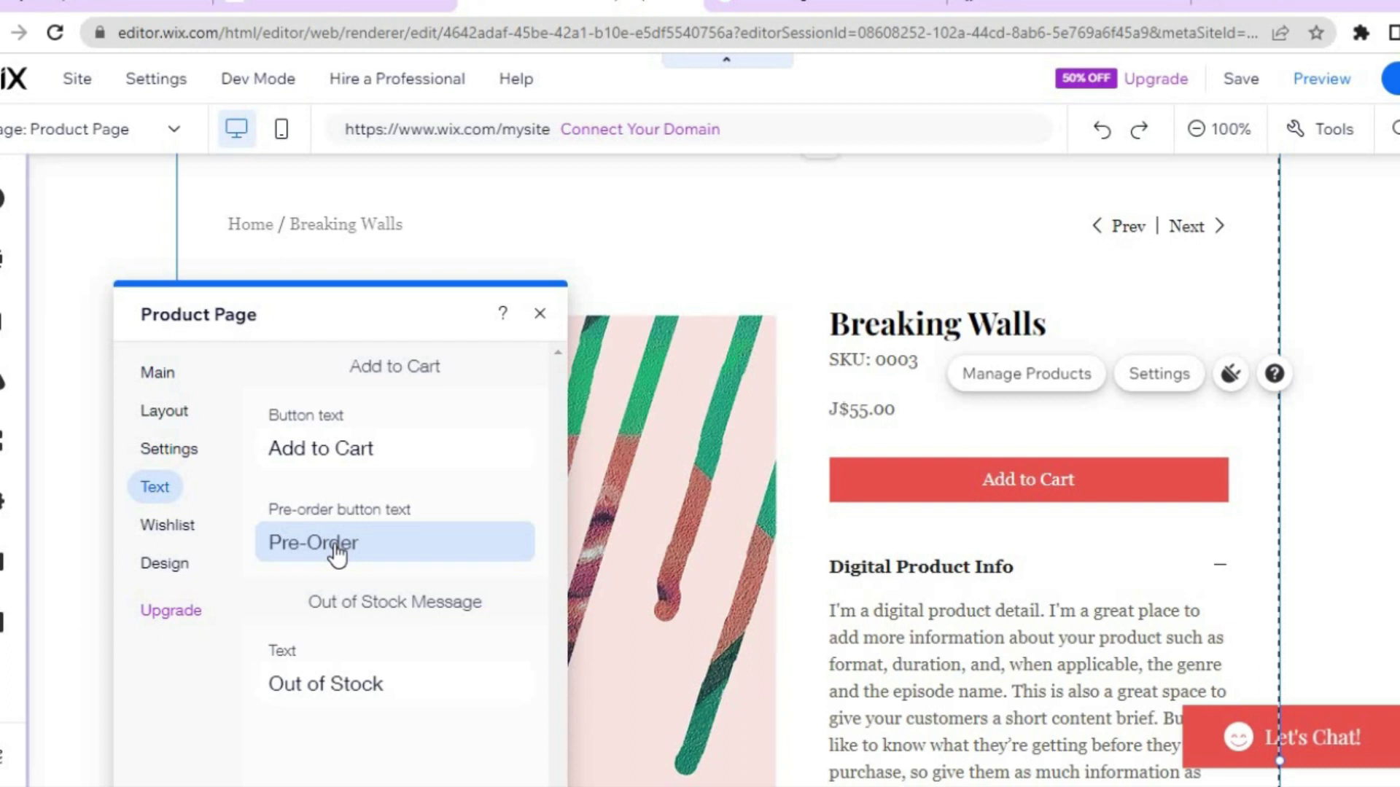
pyautogui.click(541, 314)
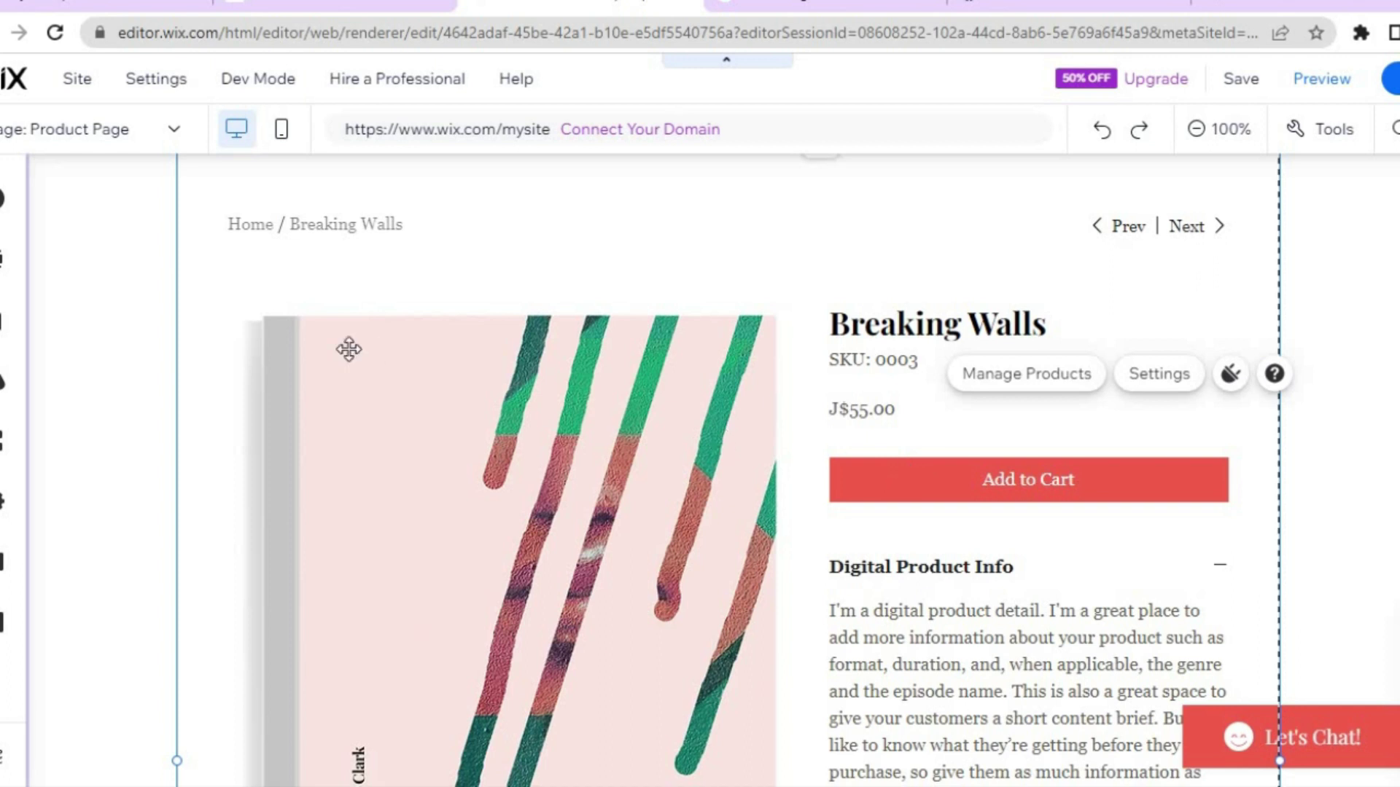
# Step: Examine the PayPal payment buttons among the addable button elements, without adding any to the Product Page
pyautogui.click(6, 211)
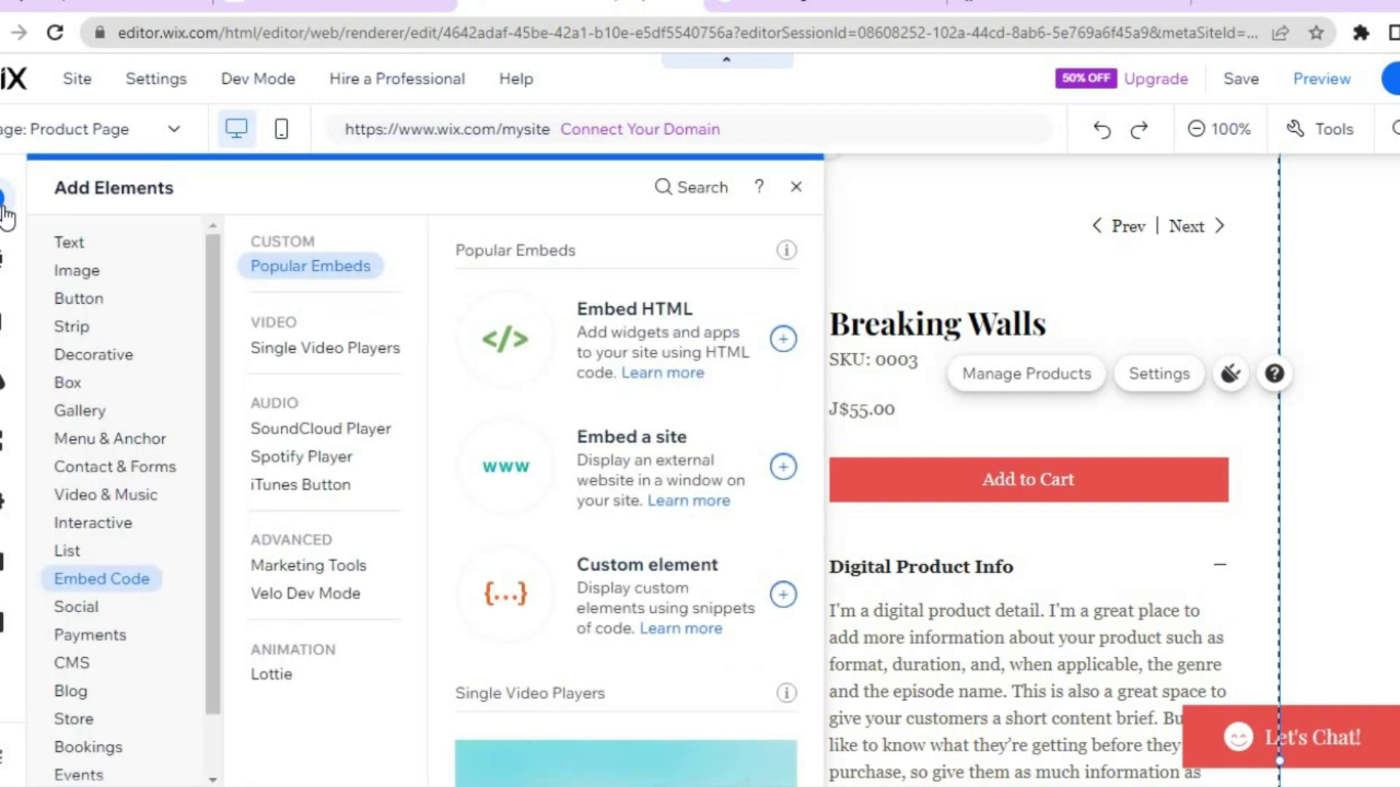
pyautogui.moveTo(88, 305)
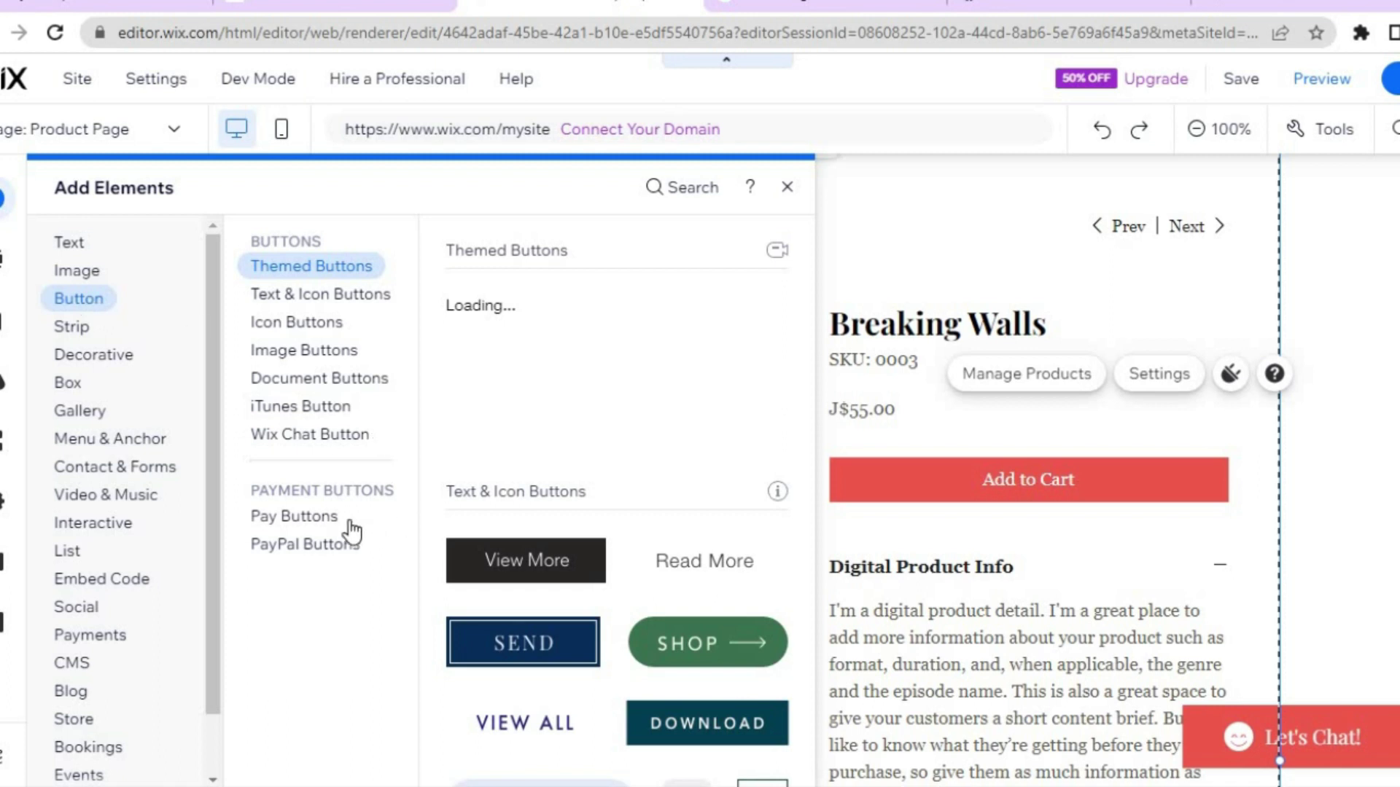
pyautogui.click(331, 552)
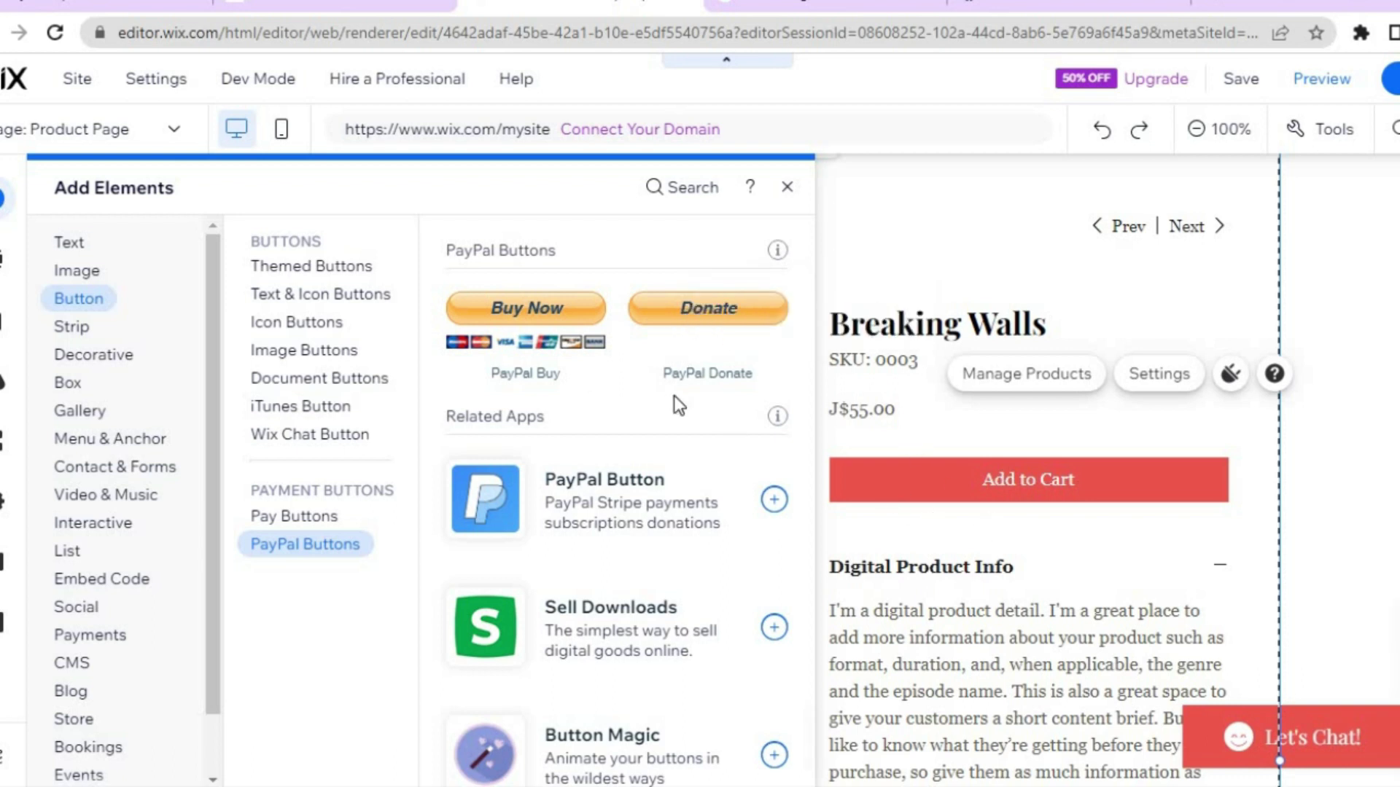
pyautogui.click(788, 188)
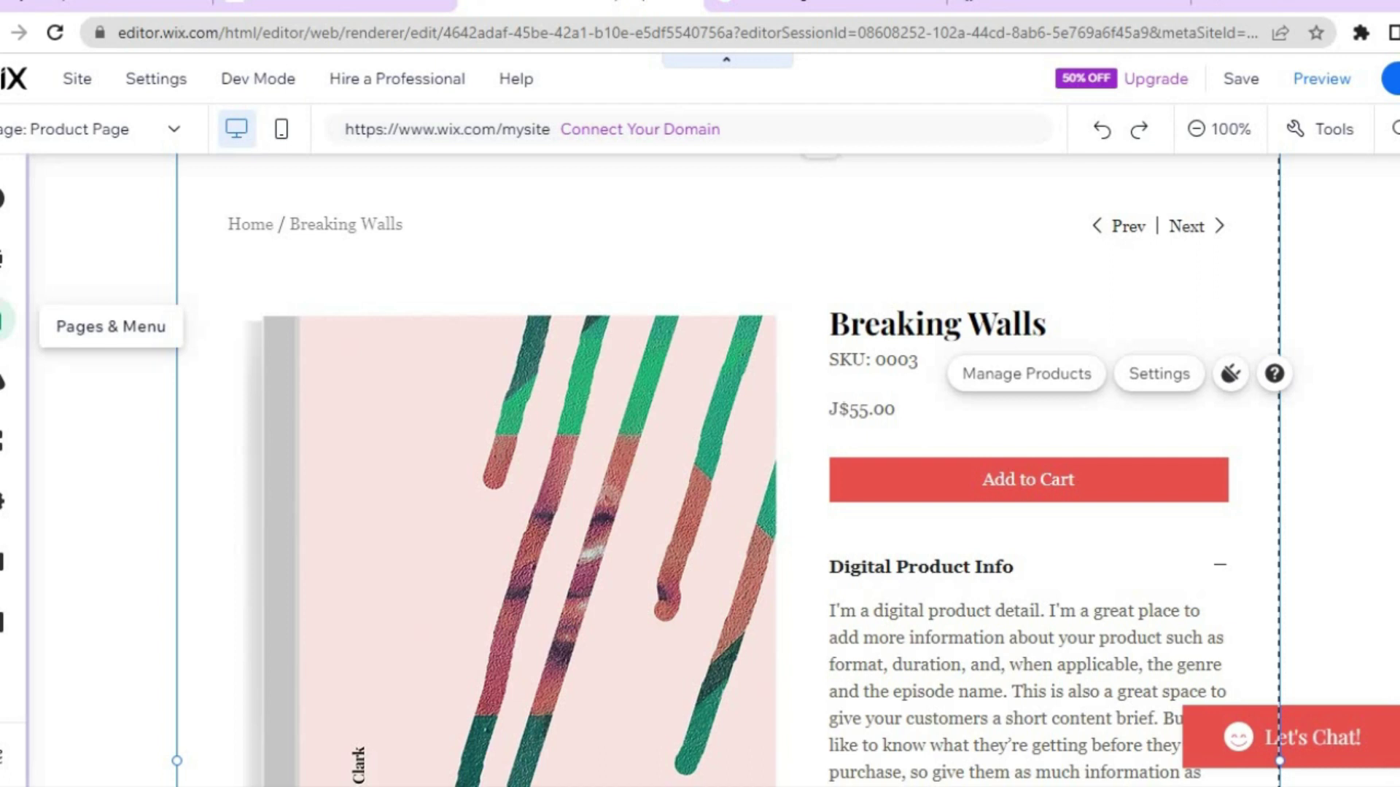
# Step: Open the Cart Page from the store pages for editing
pyautogui.click(4, 321)
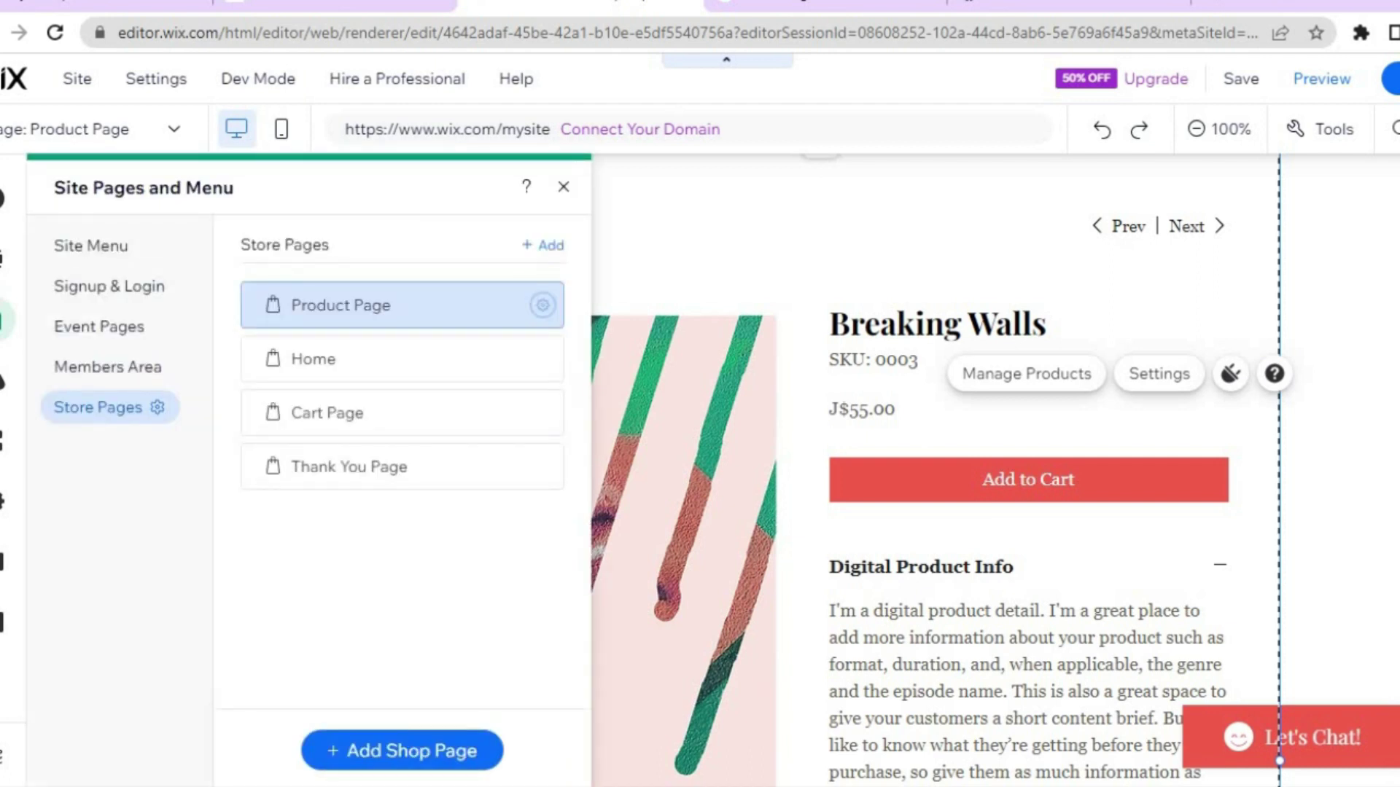
pyautogui.click(333, 428)
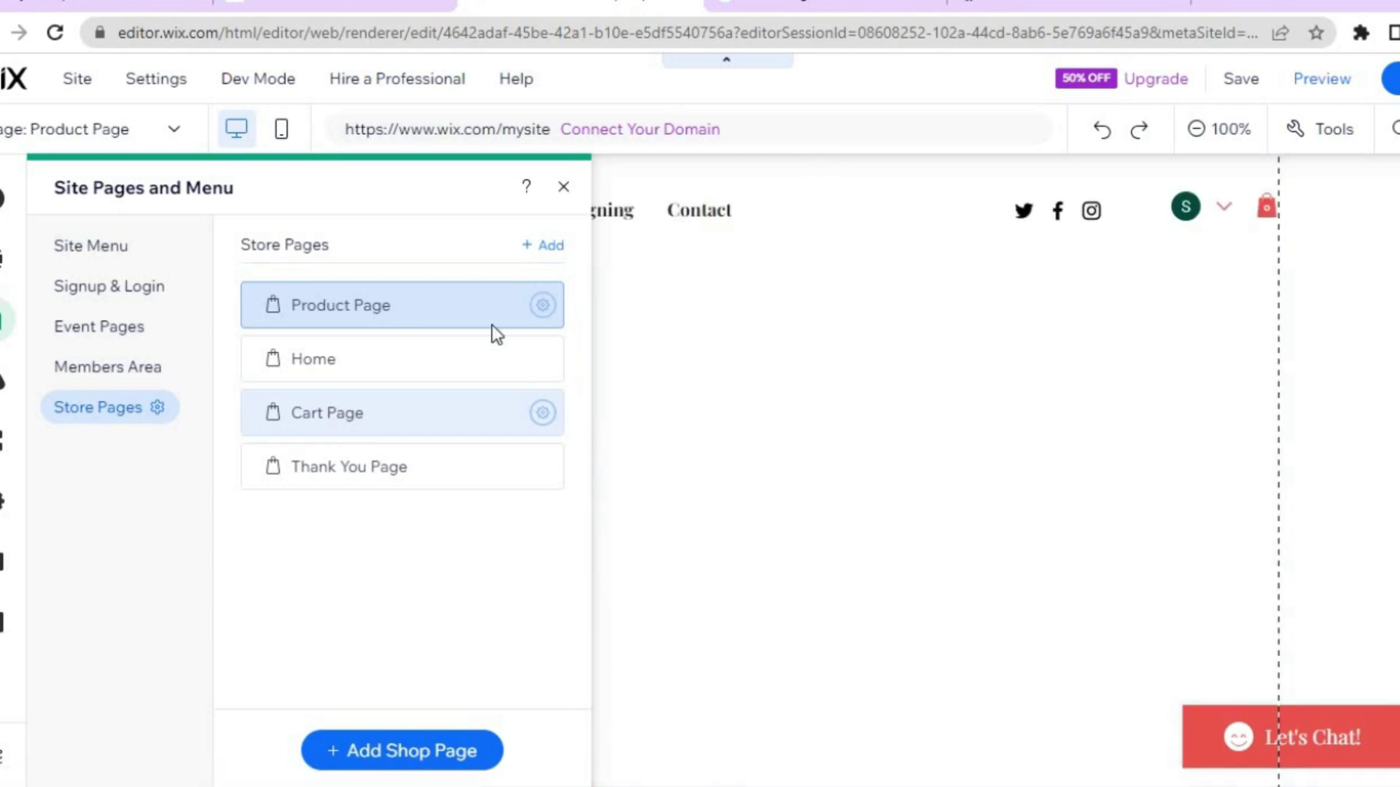
pyautogui.click(563, 187)
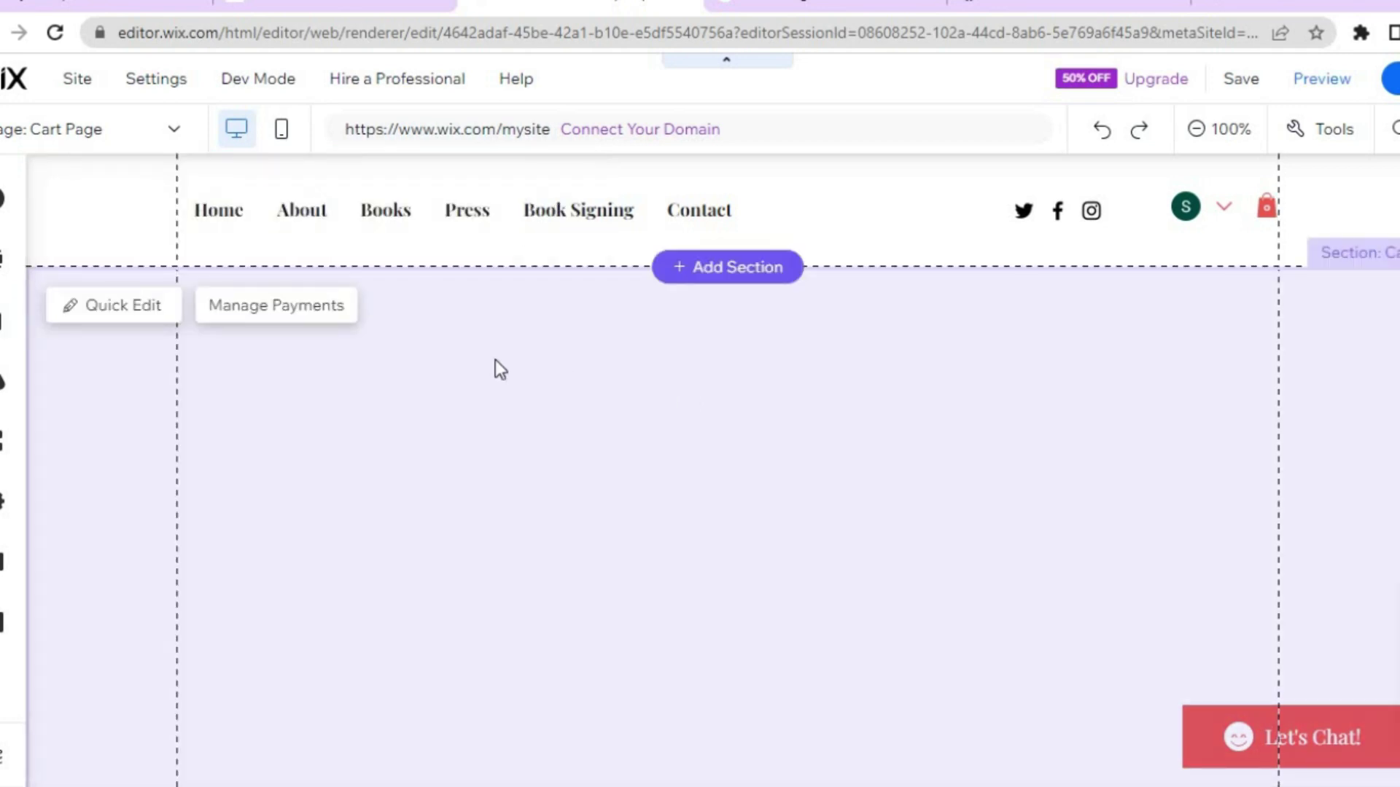
# Step: Open the cart's payment management, dismiss the business location prompt and examine the payment providers, then return to the Cart Page without connecting any
pyautogui.click(277, 306)
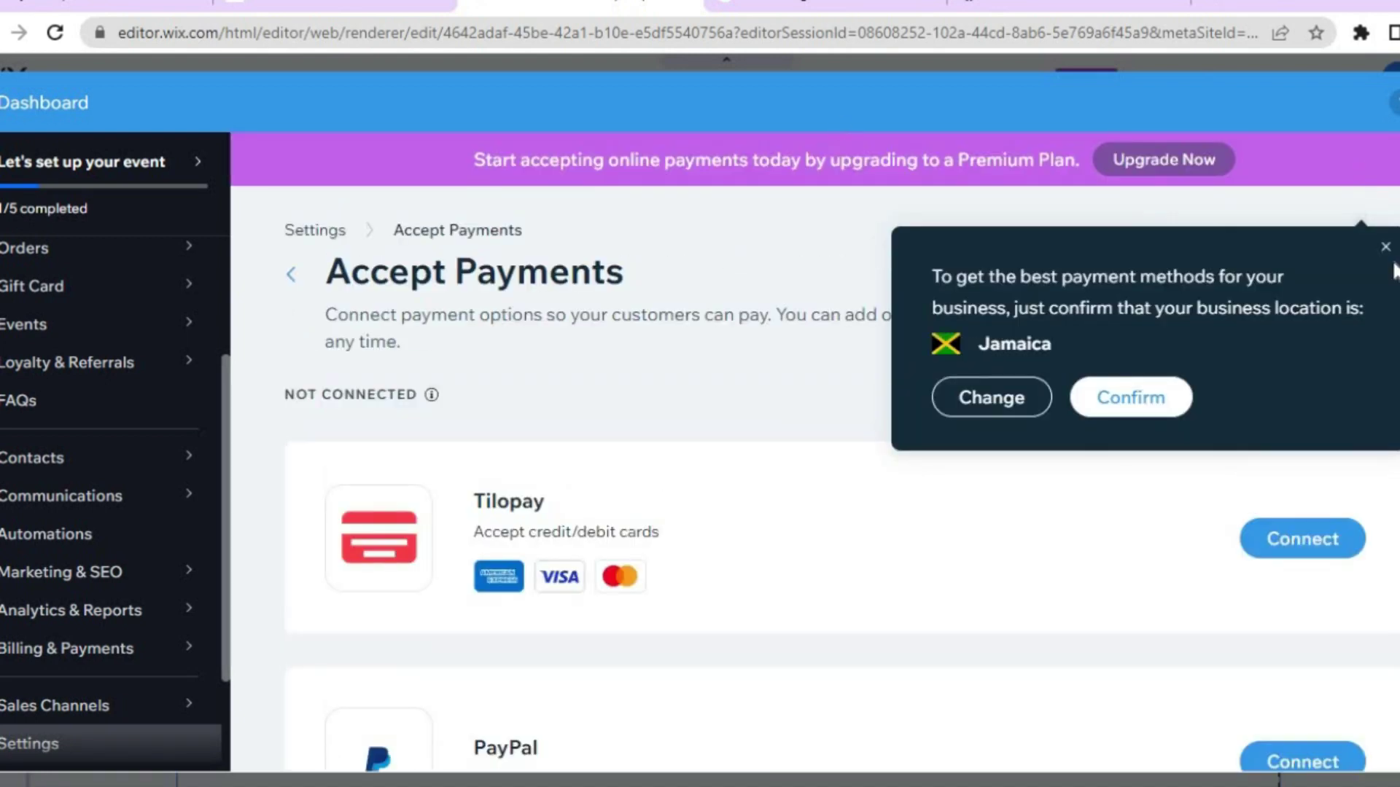
pyautogui.click(1385, 248)
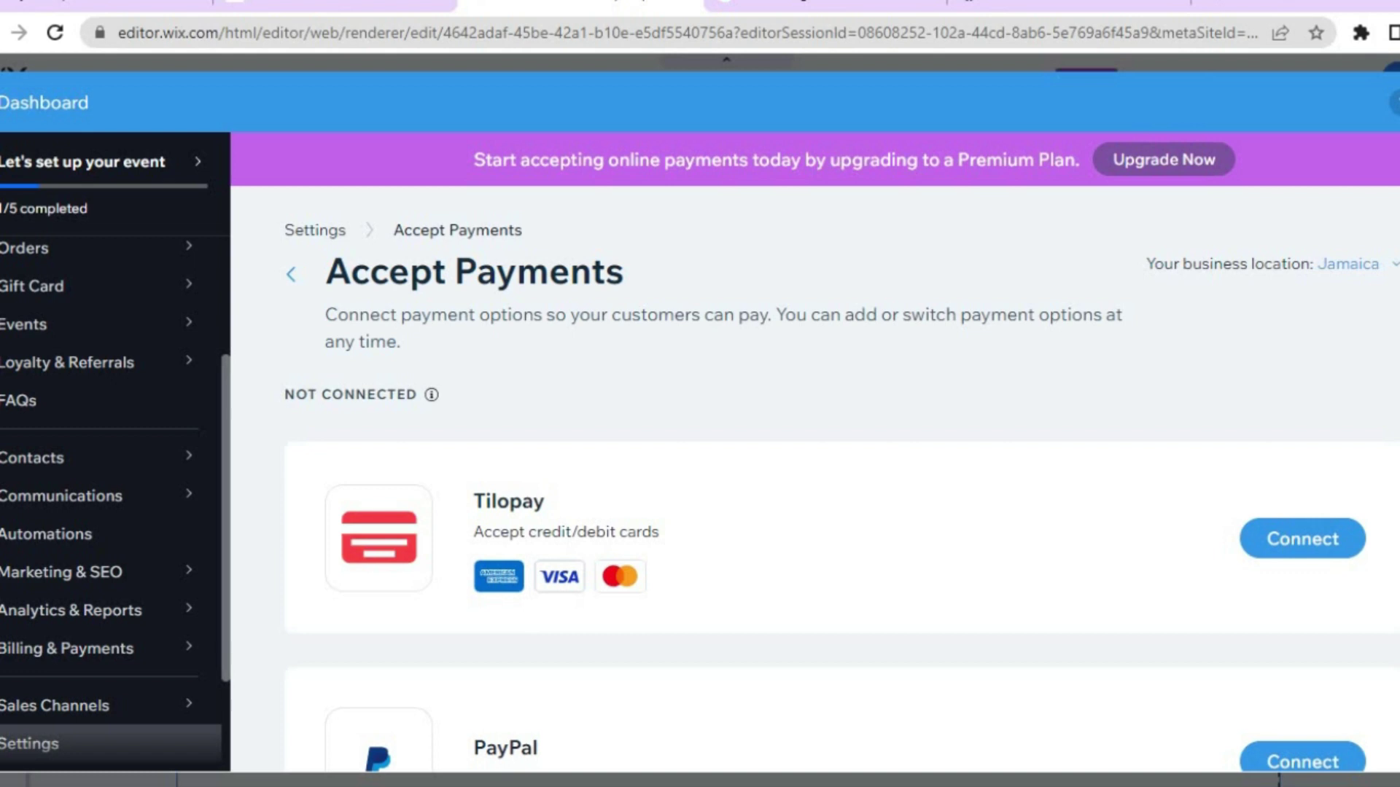
pyautogui.scroll(-3, 1363, 521)
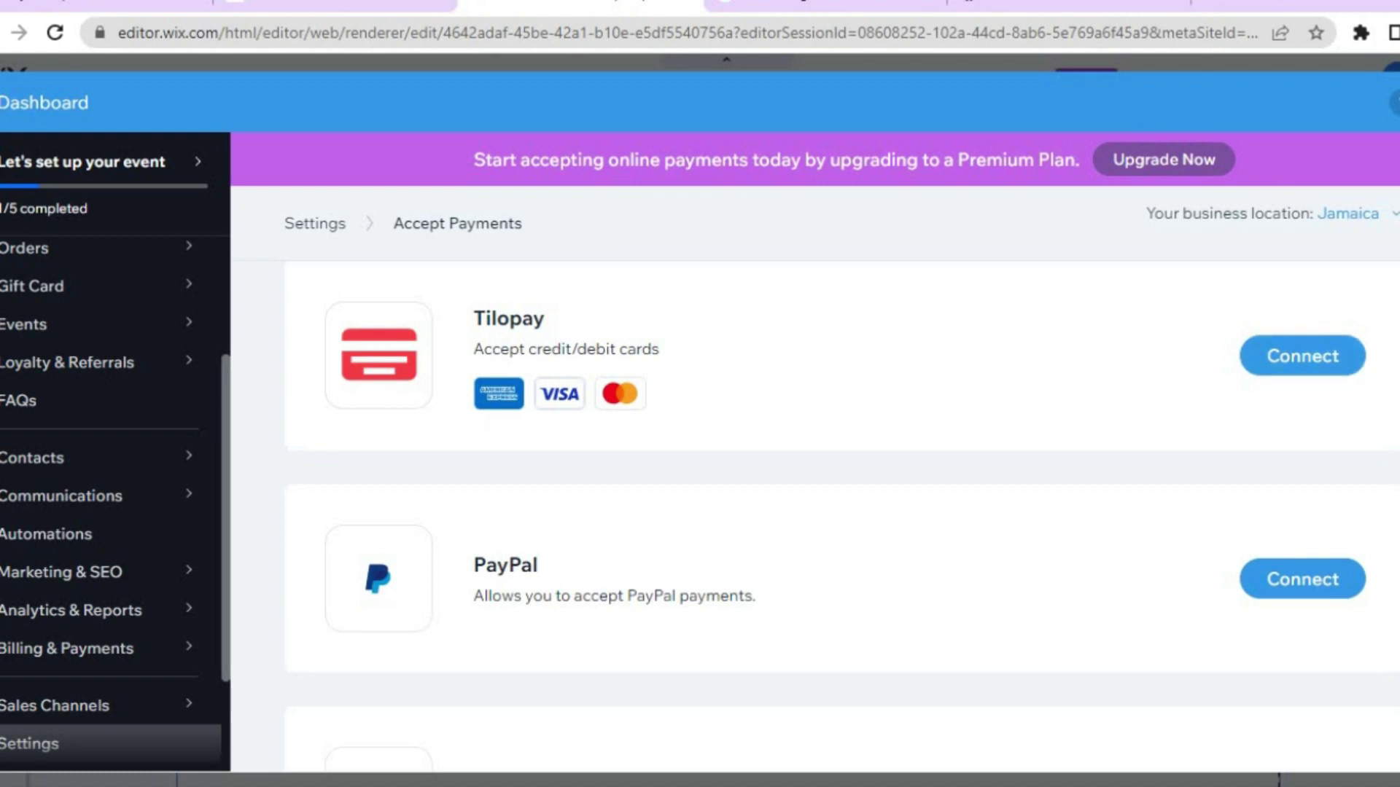
pyautogui.scroll(-4, 842, 510)
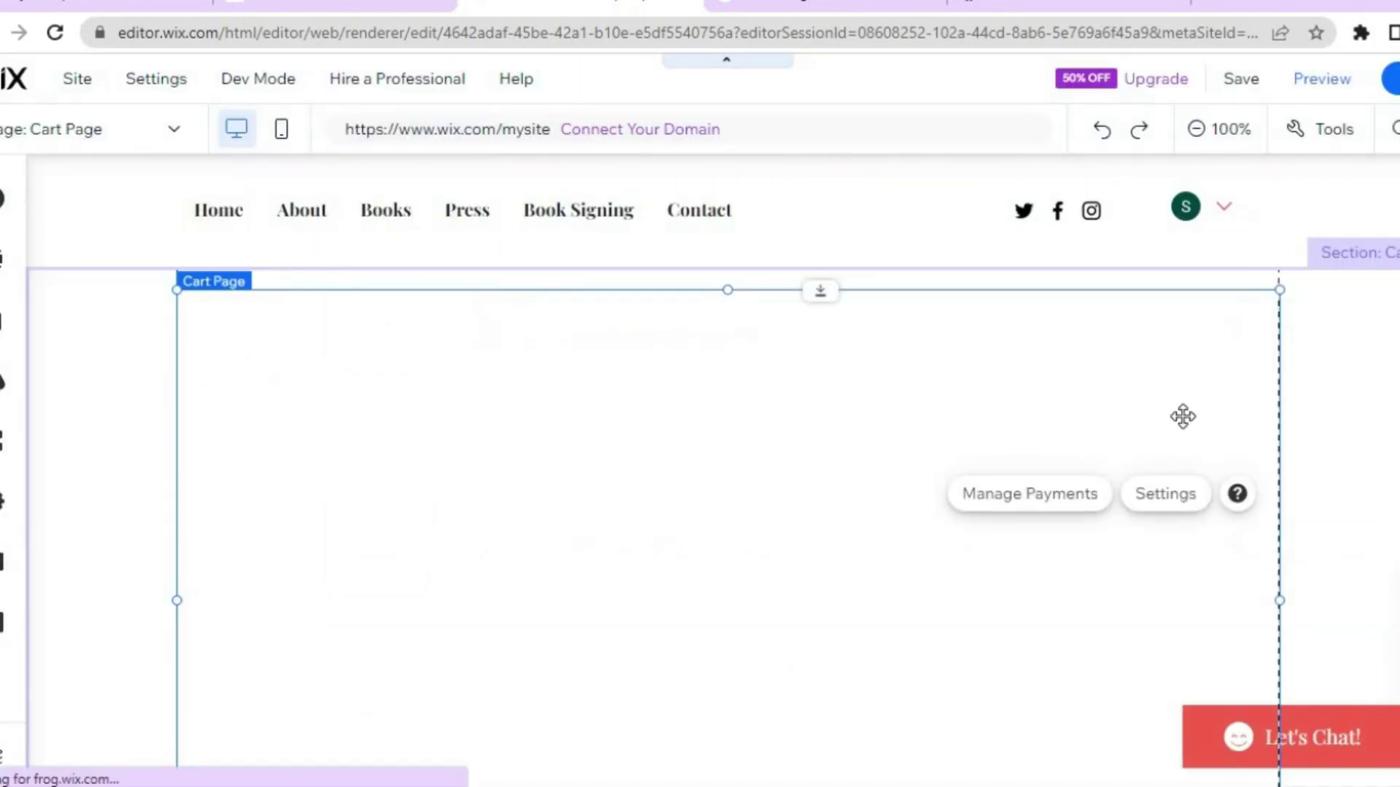
# Step: Open the Thank You Page from the store pages and look over its order summary, delivery and billing address layout
pyautogui.click(7, 334)
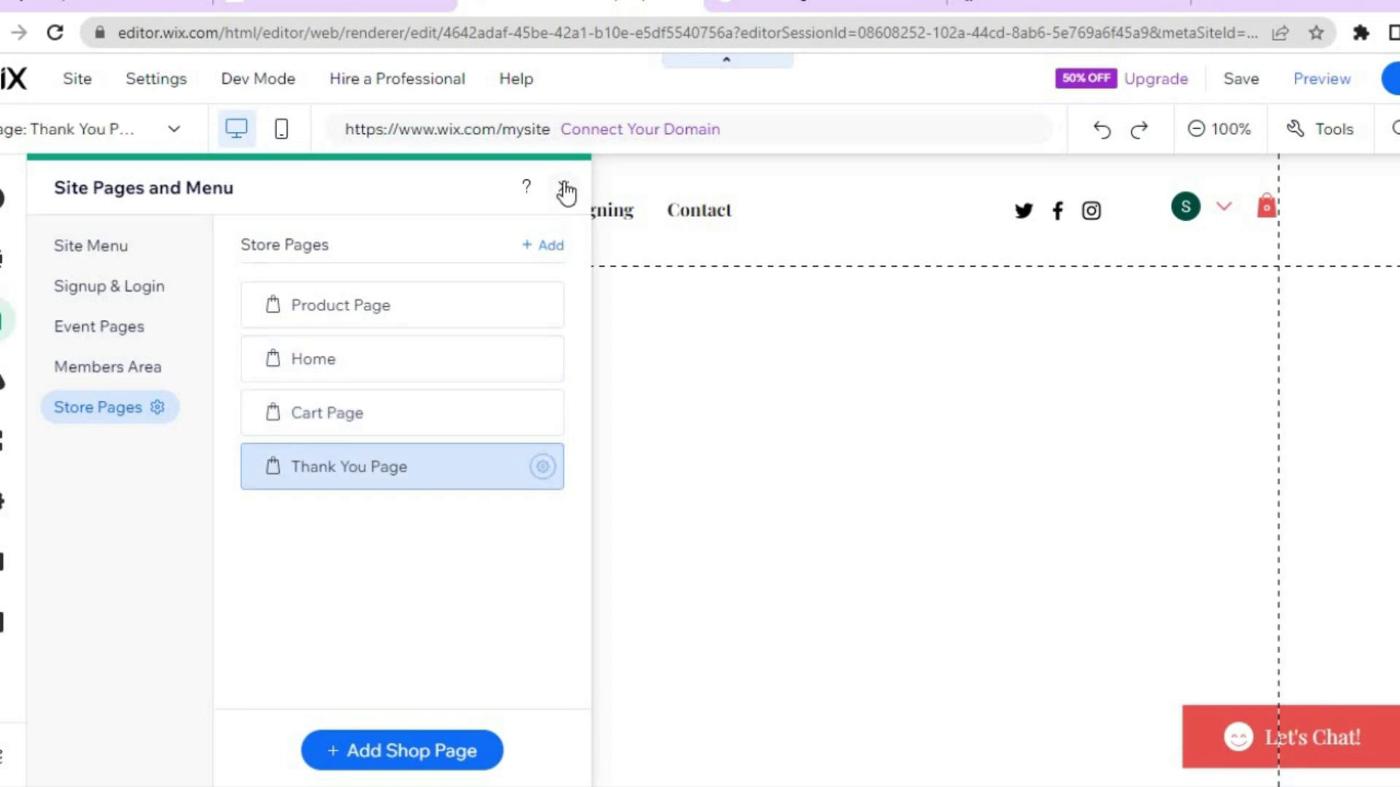
pyautogui.click(564, 187)
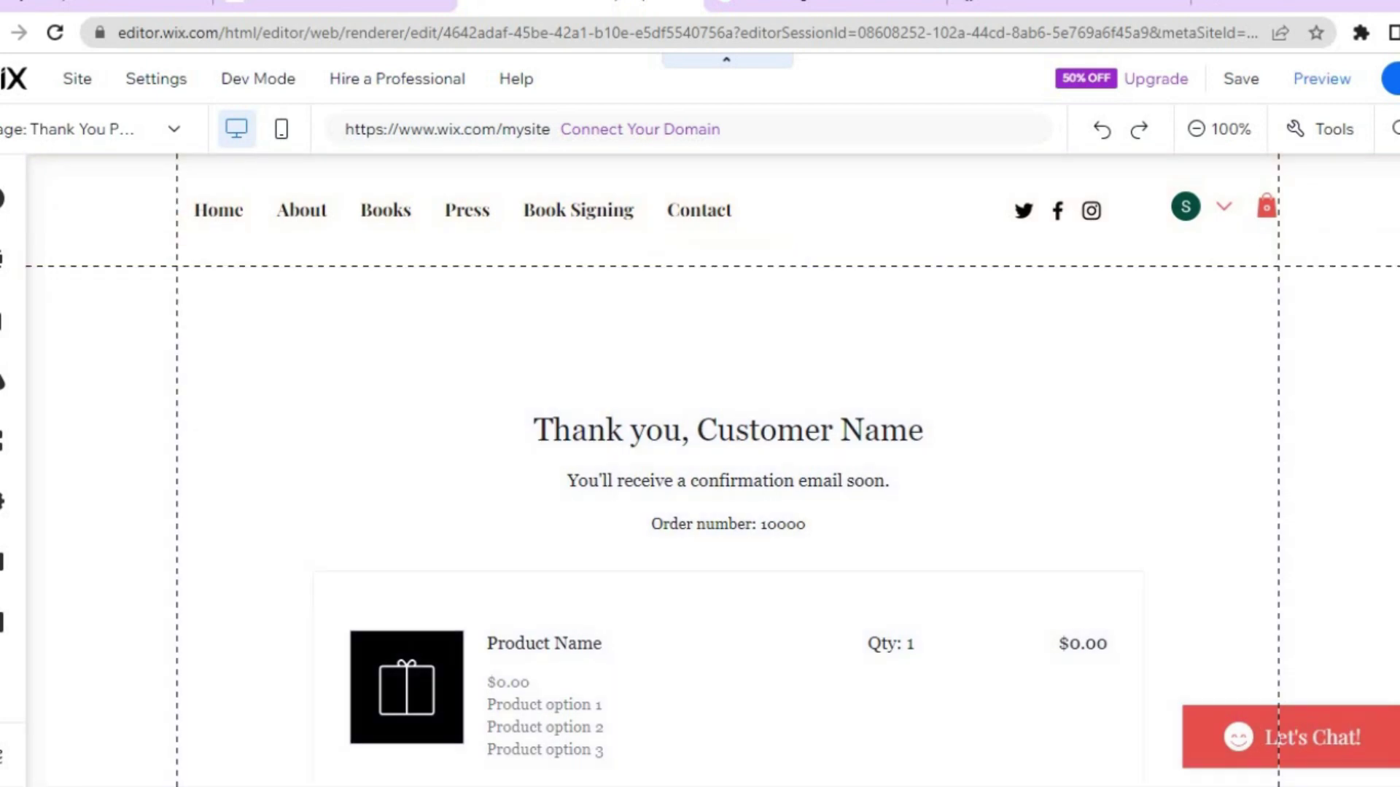
pyautogui.scroll(-10, 585, 305)
pyautogui.scroll(6, 585, 305)
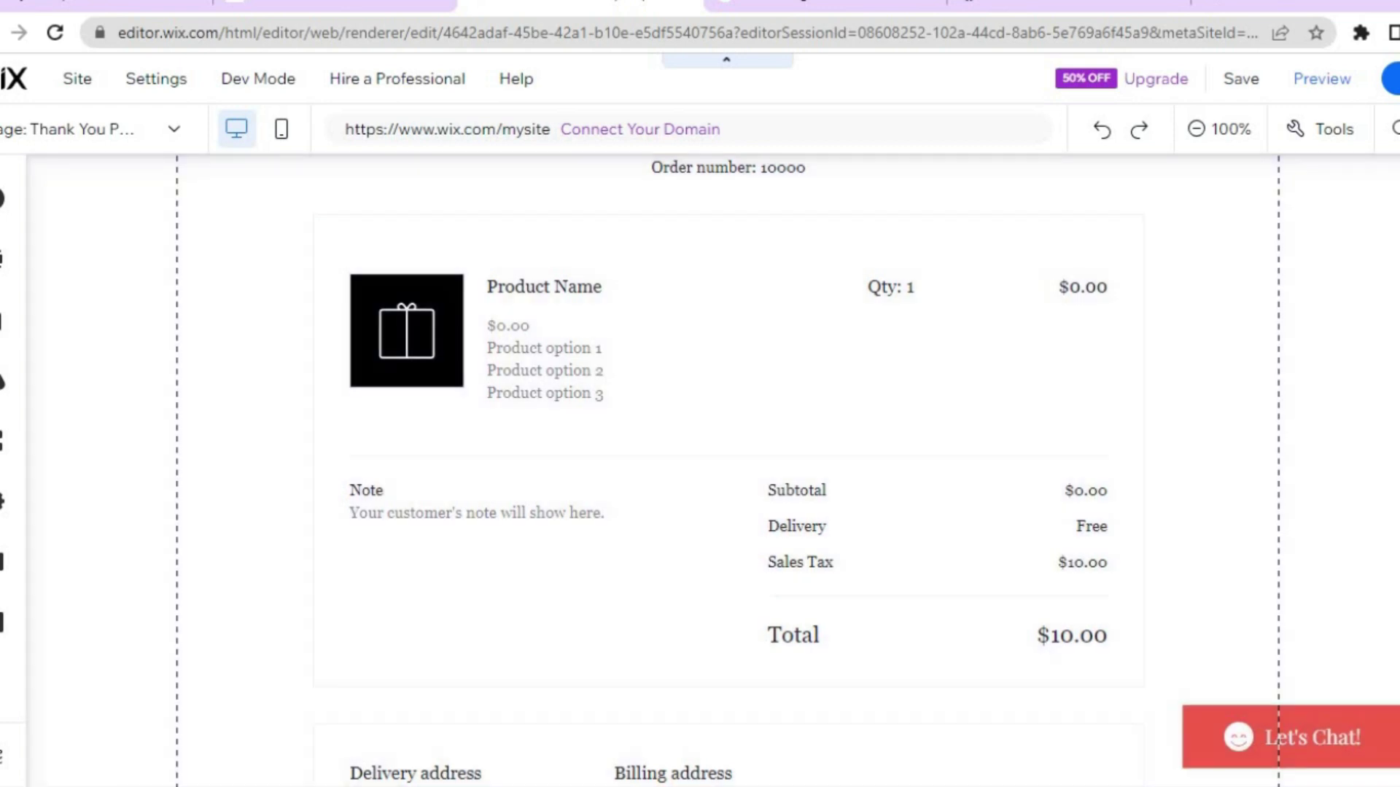
pyautogui.scroll(-5, 728, 467)
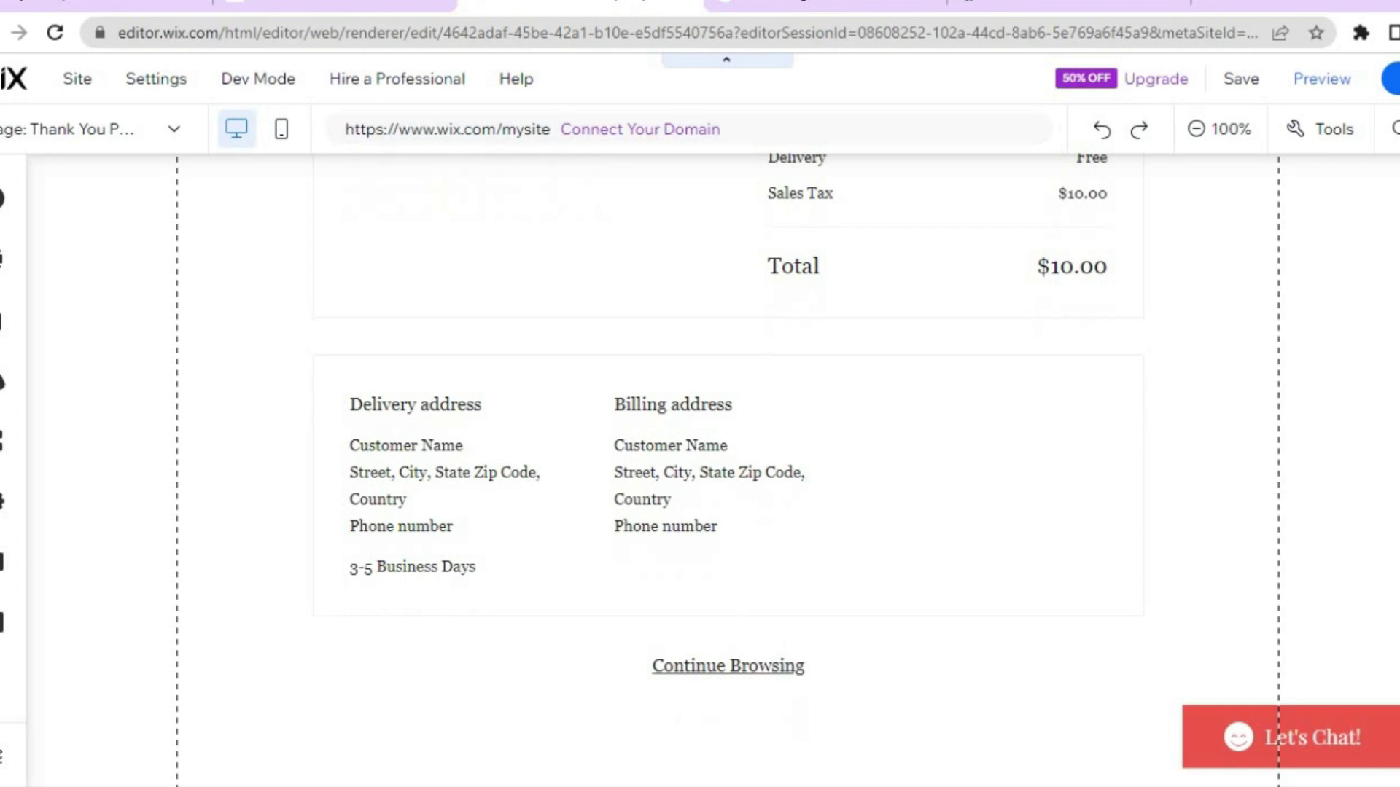
pyautogui.scroll(10, 729, 467)
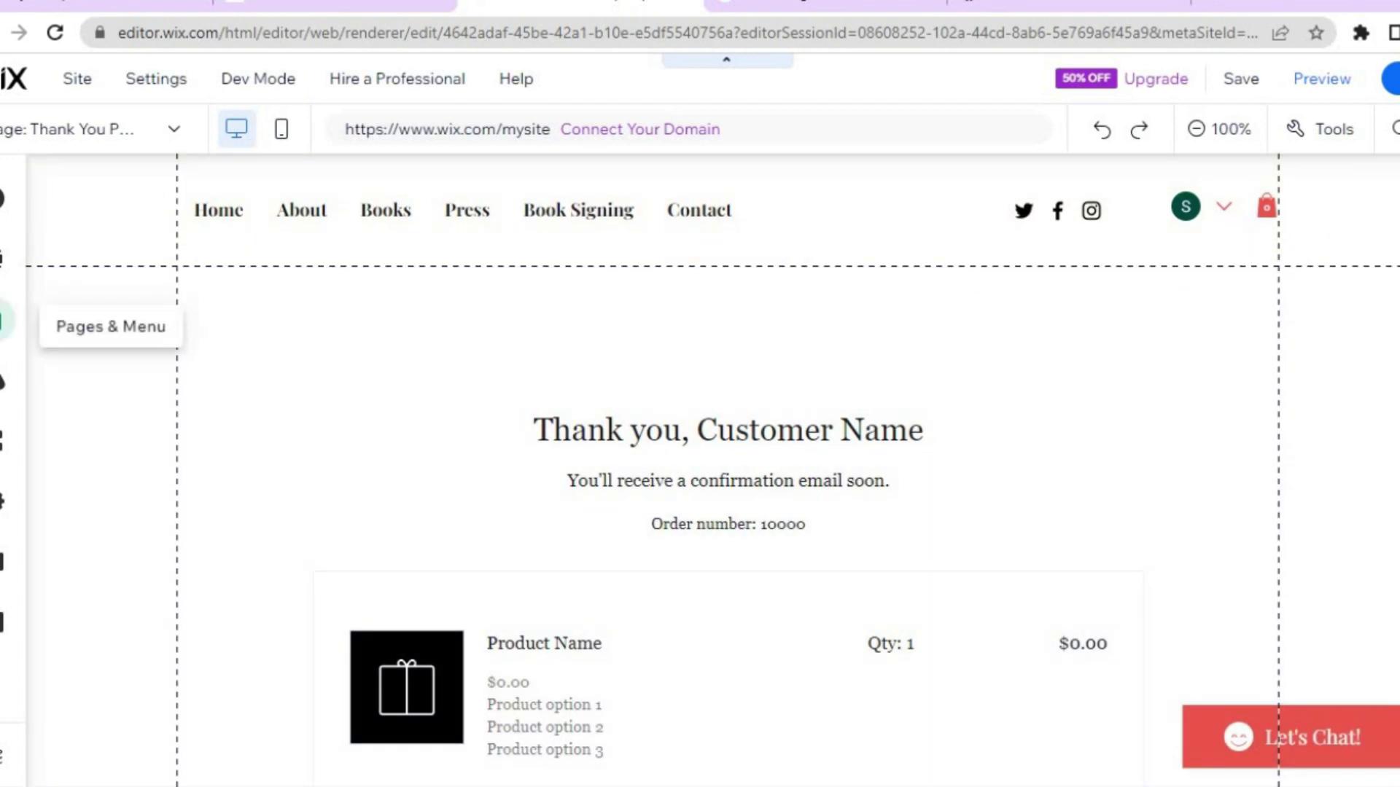
# Step: Return to the Home page from the store pages and start a preview of the site
pyautogui.click(5, 321)
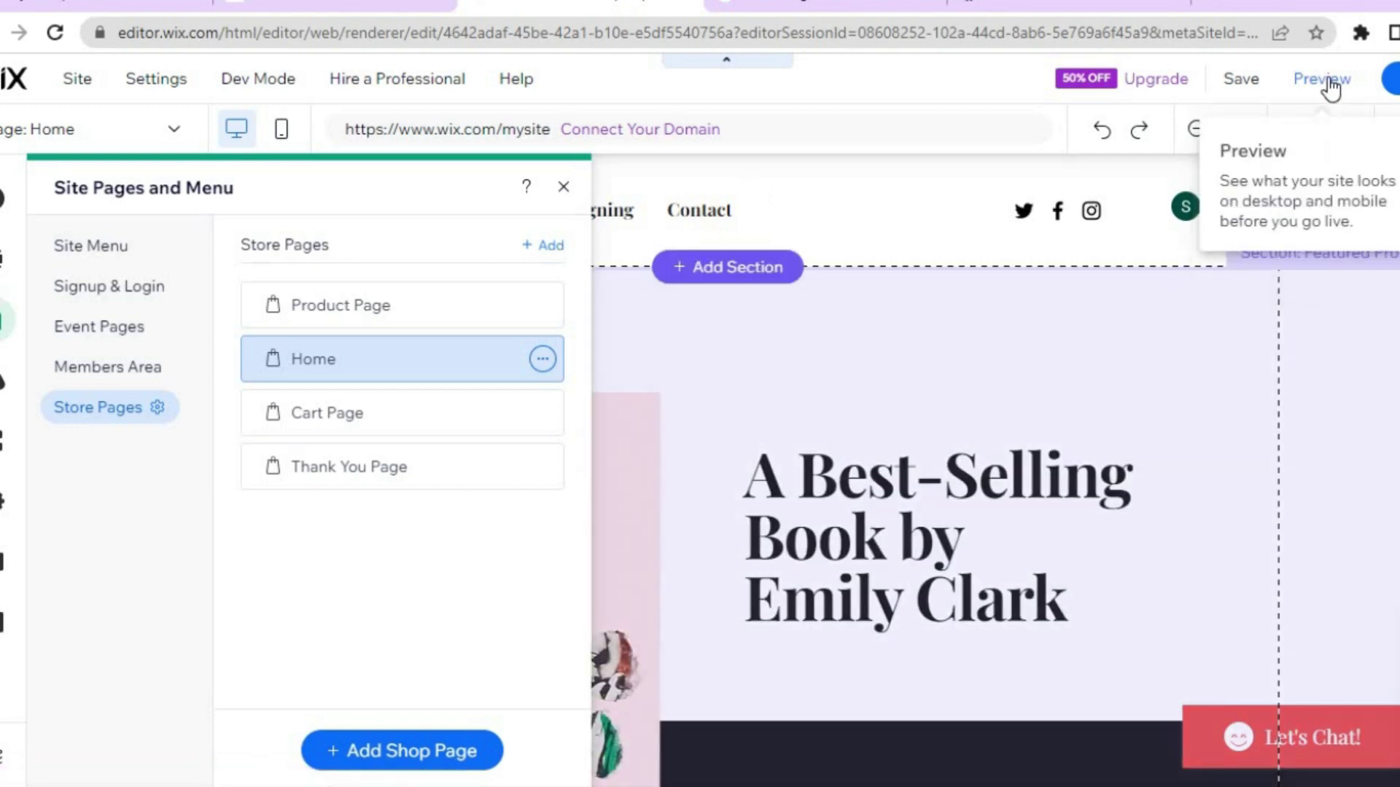
pyautogui.click(1328, 80)
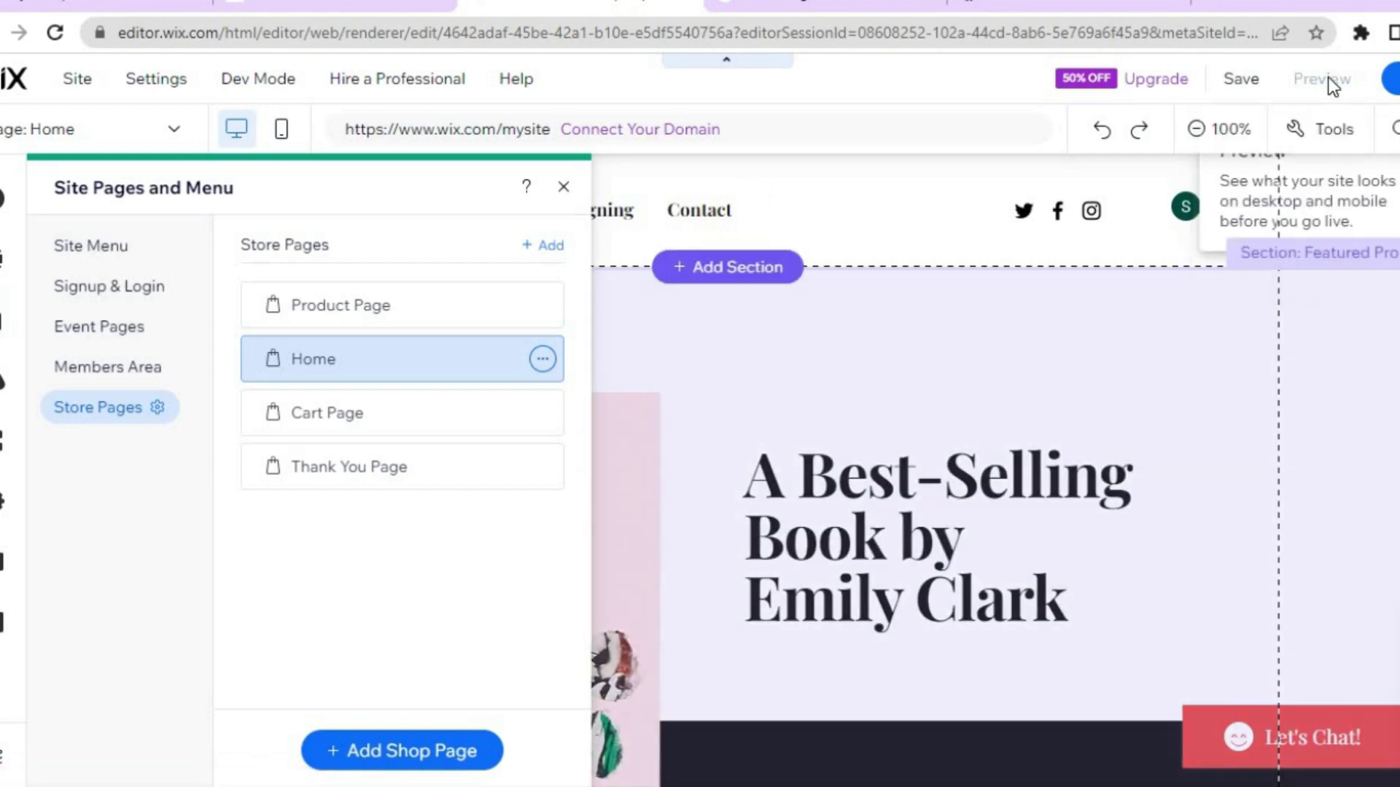